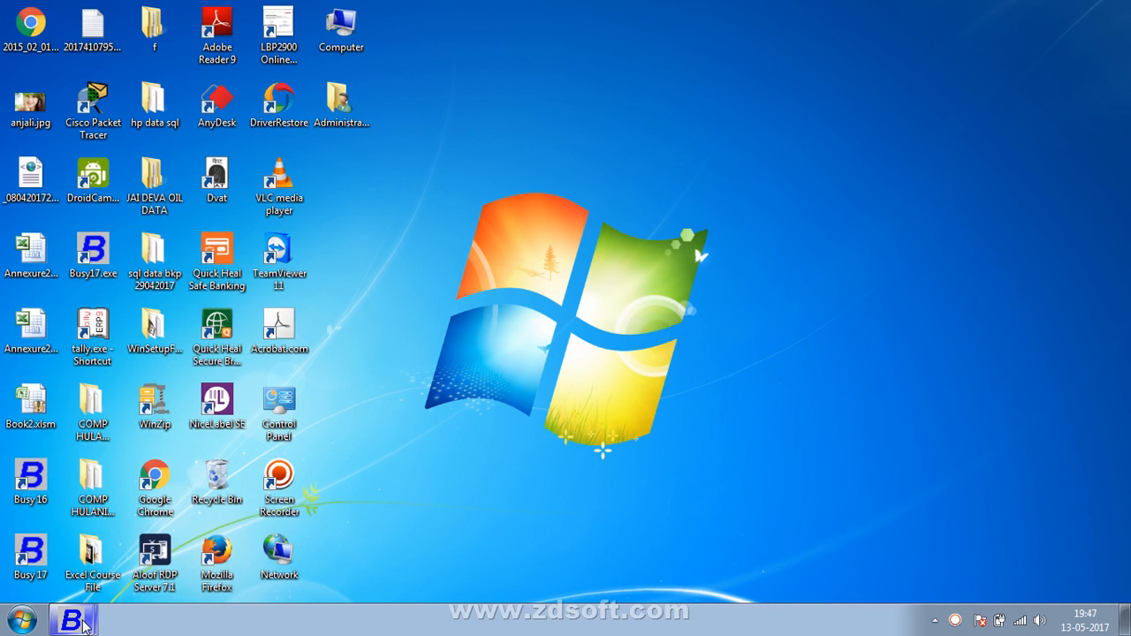
Switch to Busy 17 and review the print preview of the A-5 City sales invoice format
left_click(72, 619)
left_click(227, 555)
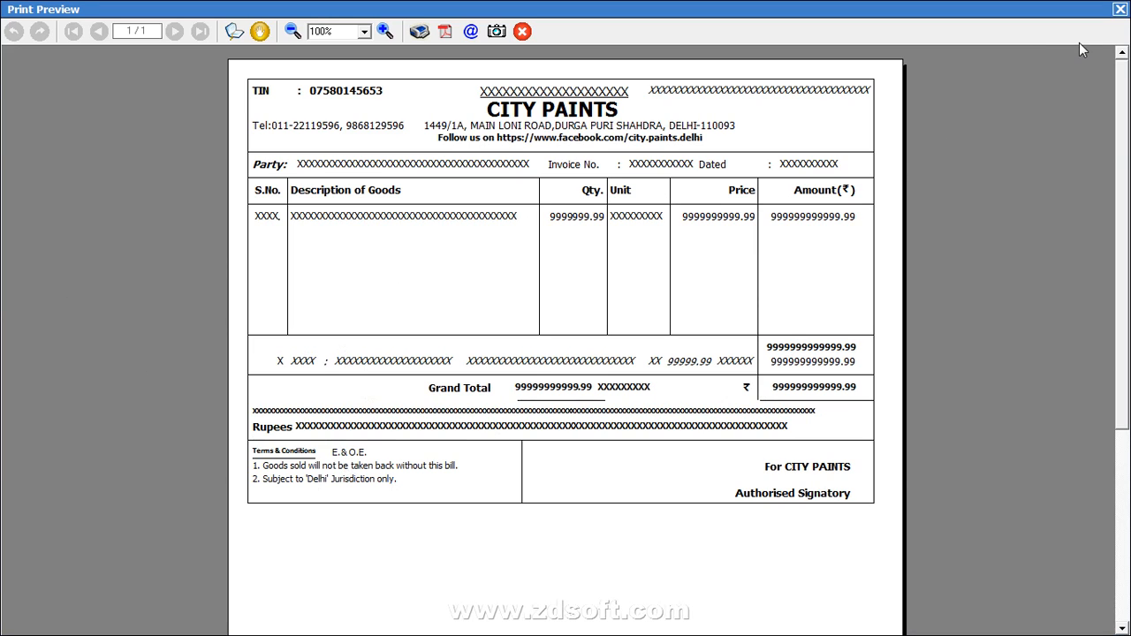
key("Escape")
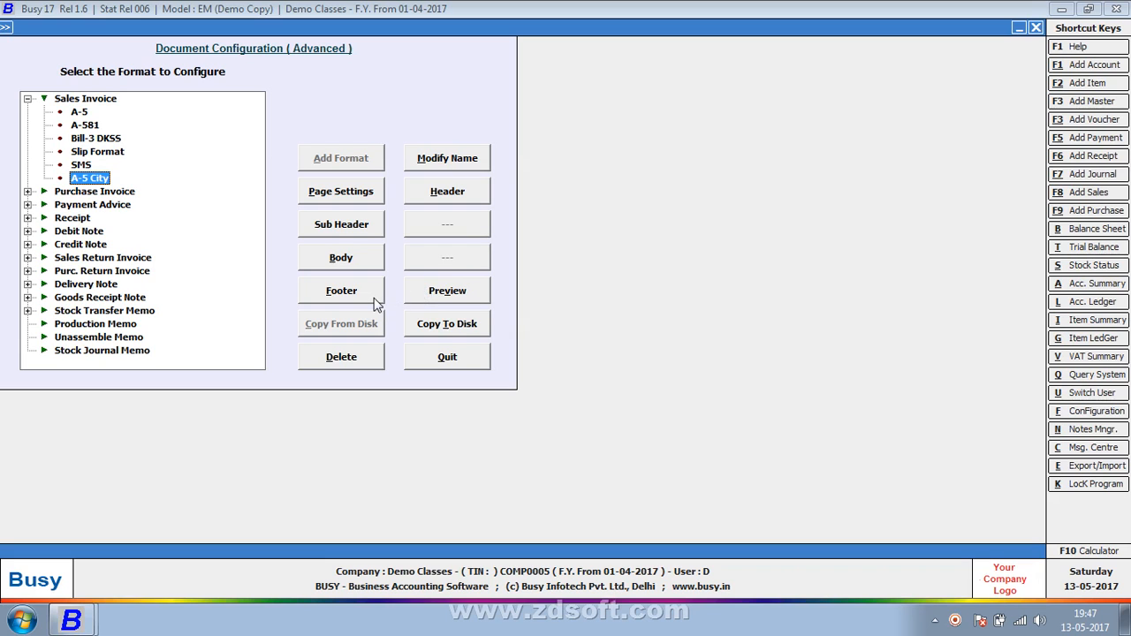
key("alt+v")
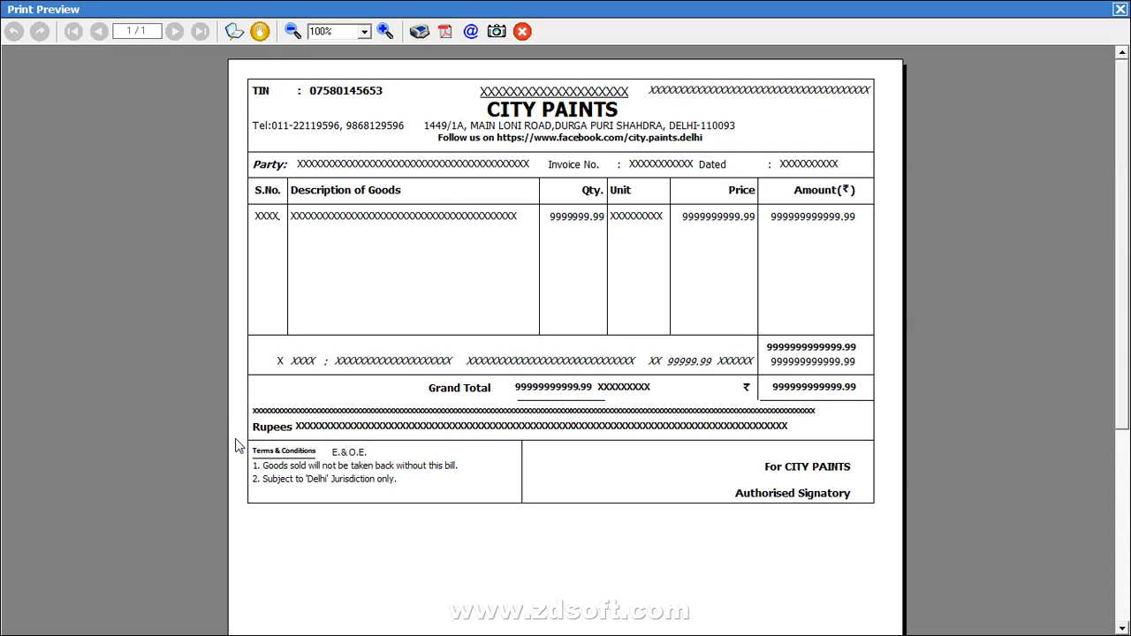
key("alt+Tab")
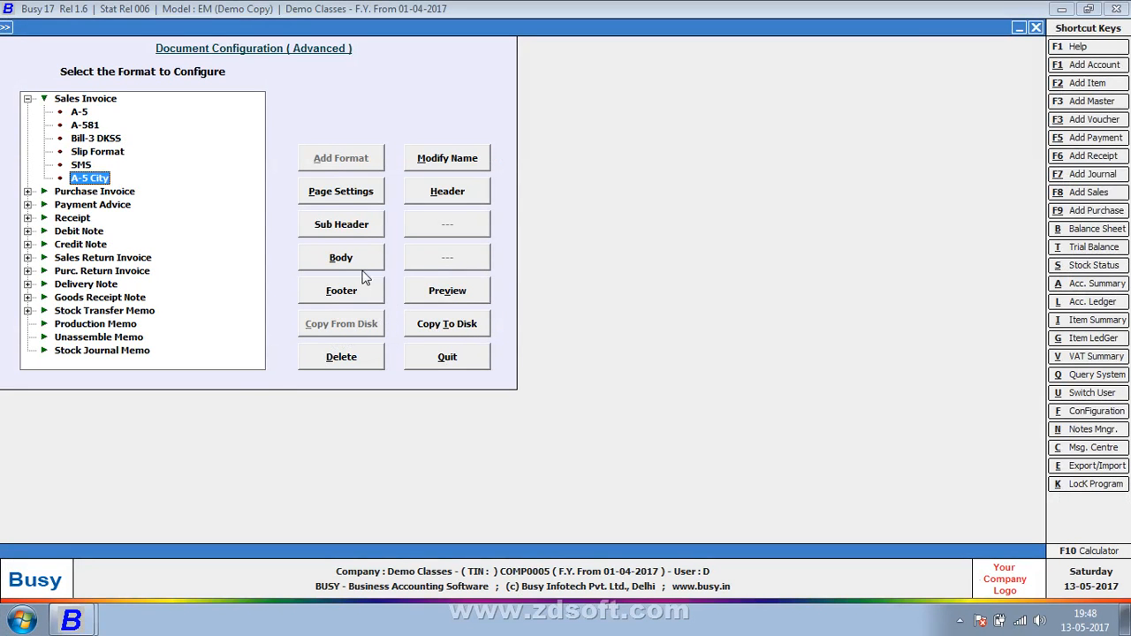
Open the footer configuration of the A-5 City sales invoice format and check the footer area in the print preview
left_click(342, 294)
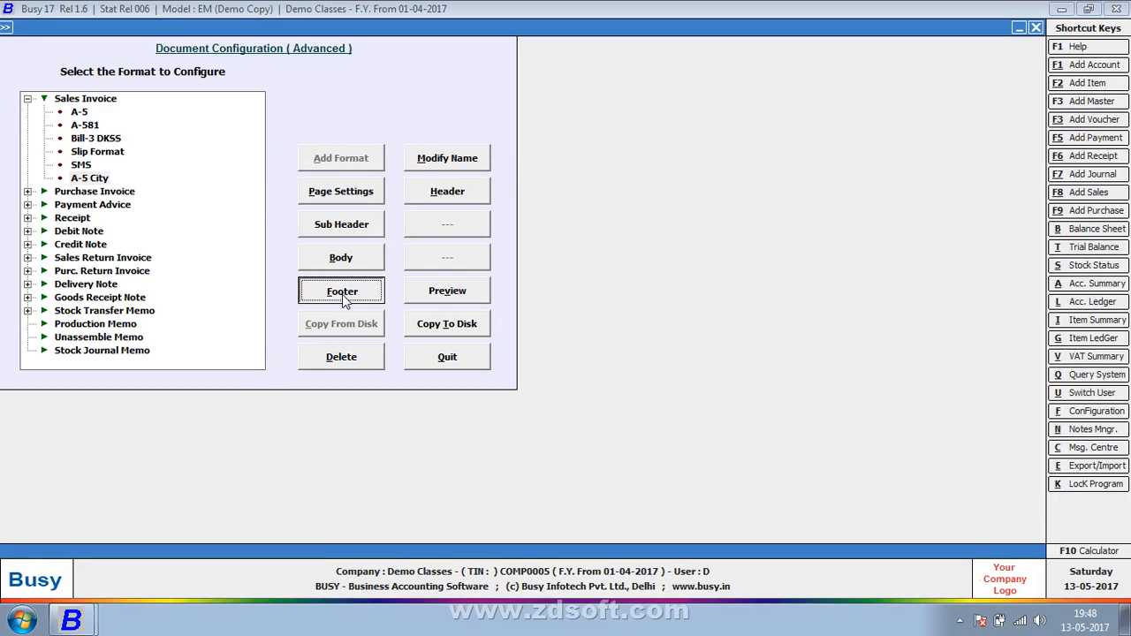
left_click(342, 294)
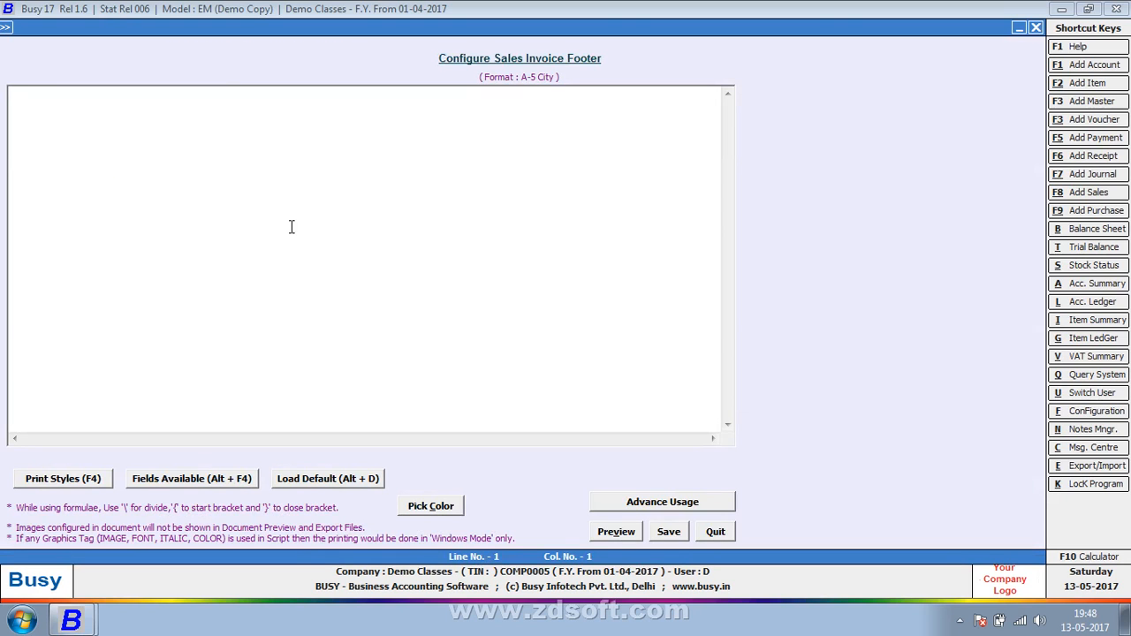
key("alt+v")
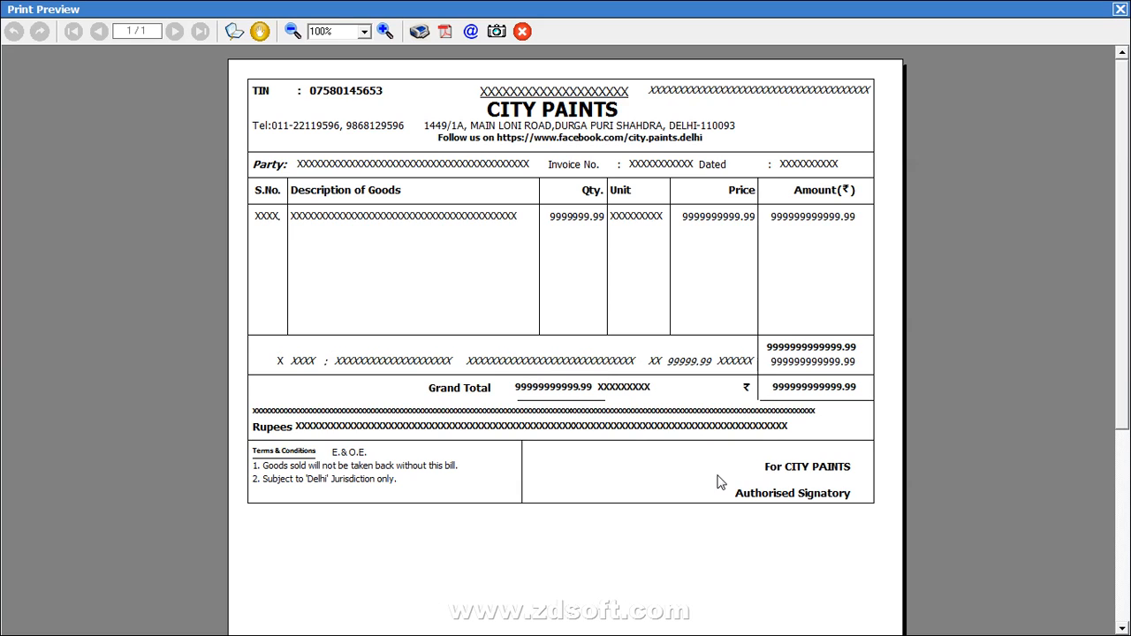
key("Escape")
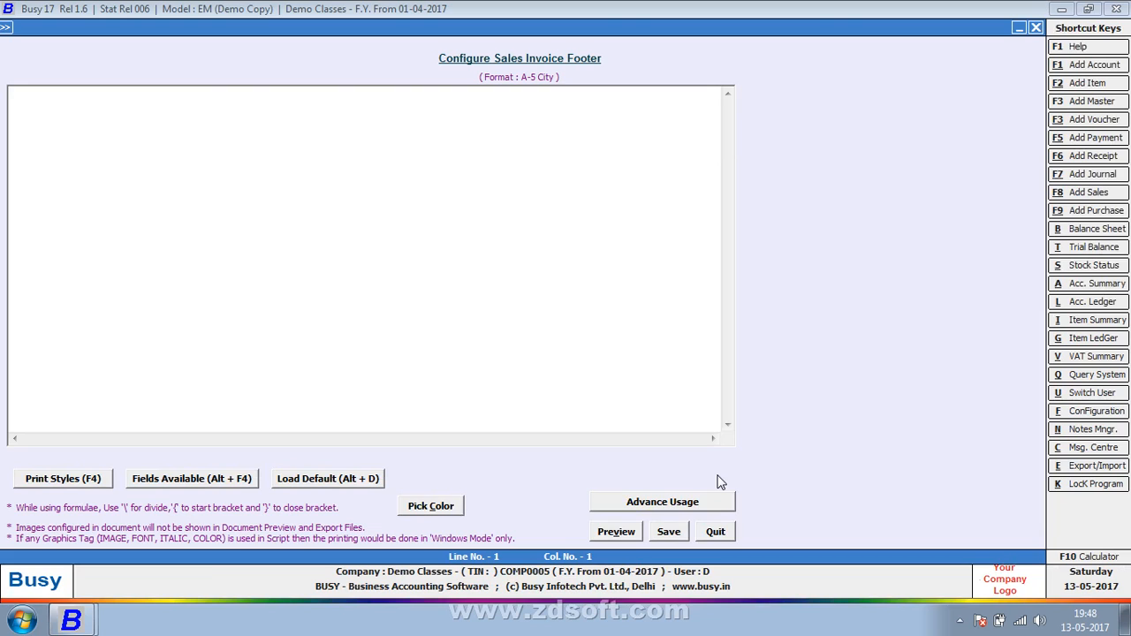
key("alt+v")
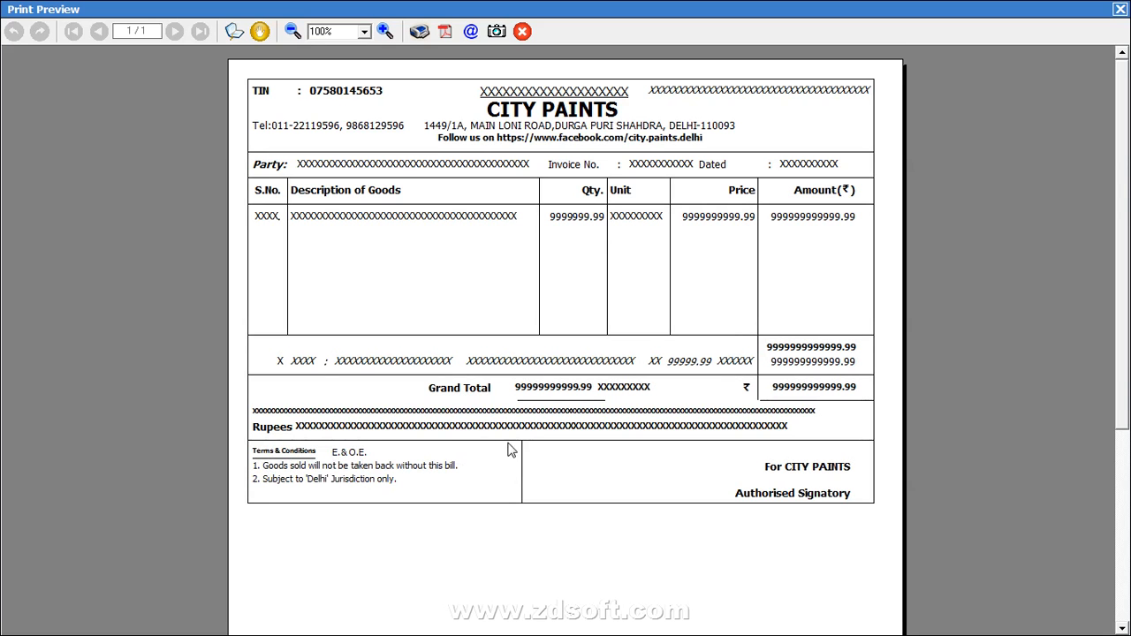
key("Escape")
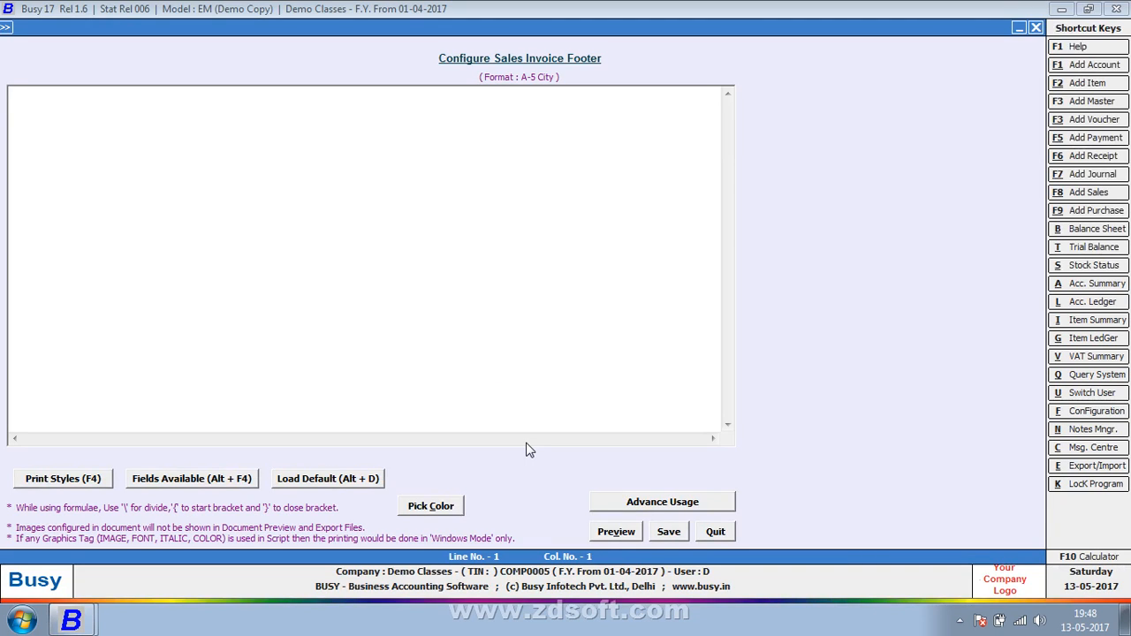
Enter <BLH,F> as the first line of the footer script and check the print preview
type("<b")
key("BackSpace")
type("BLH,F>")
key("Return")
key("alt+v")
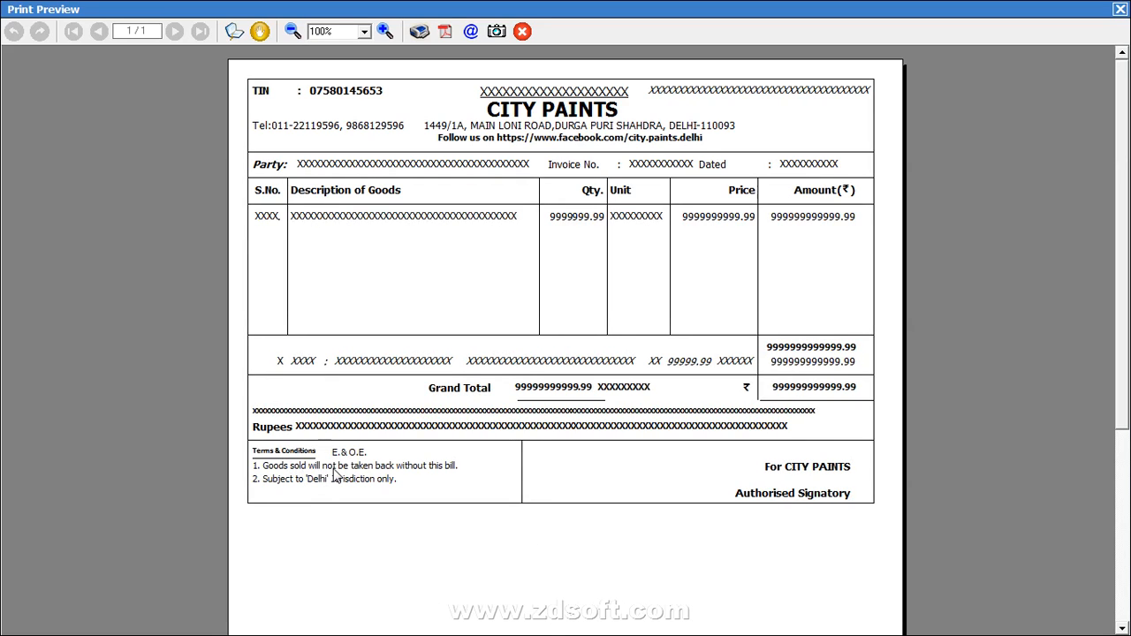
key("Escape")
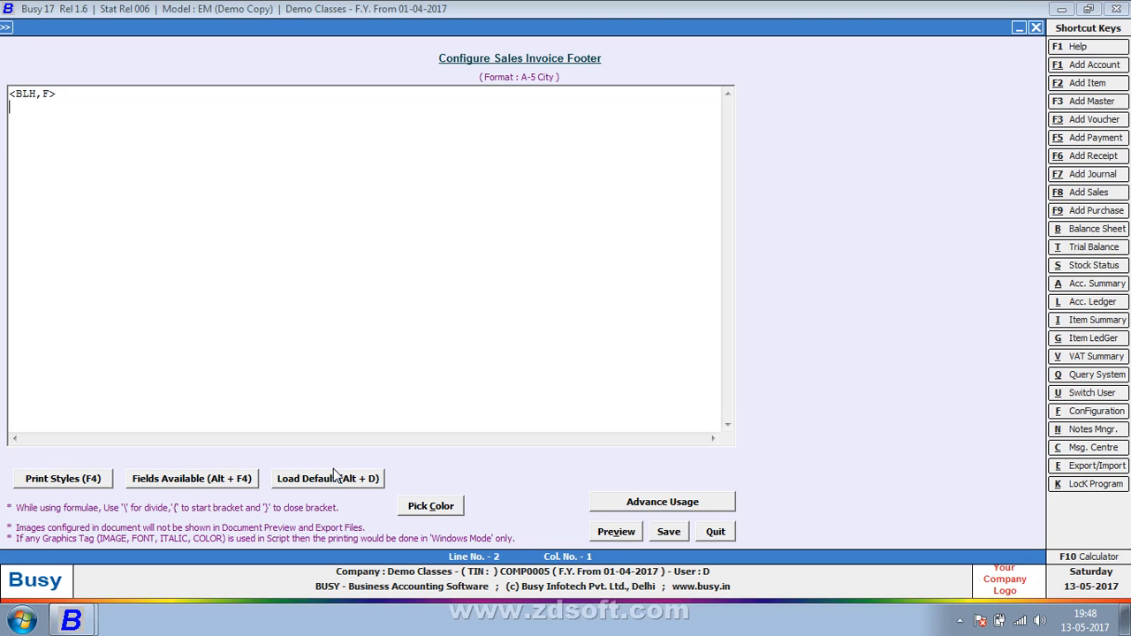
Insert the CONDENSE_ON and CONDENSE_OFF print style tags on the second line of the footer script
key("F4")
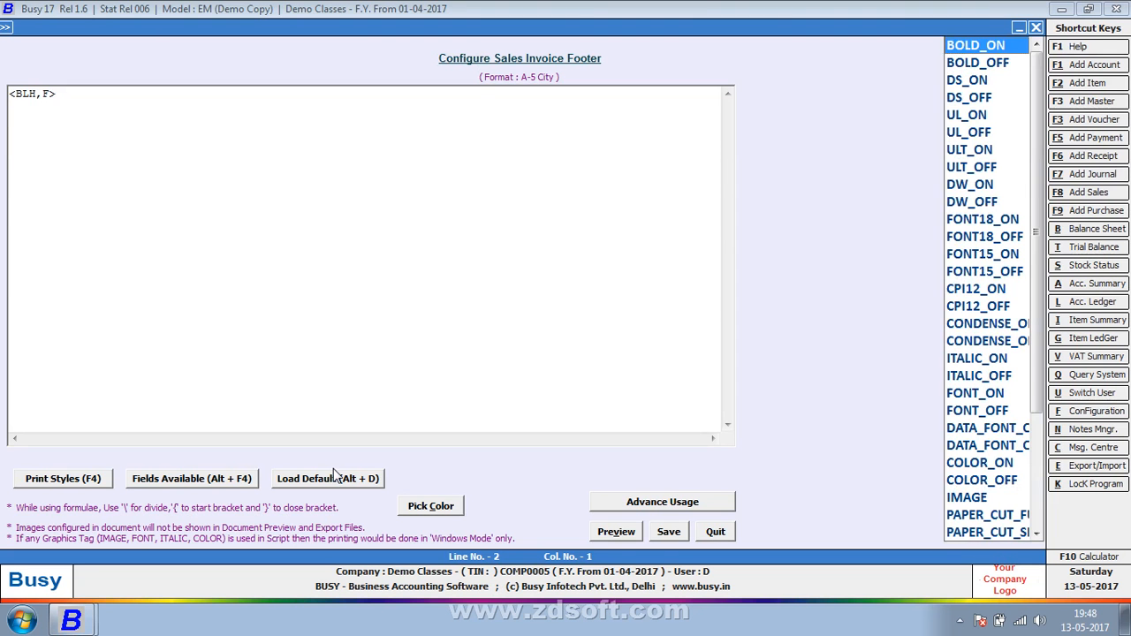
key("c")
key("Down")
key("Down")
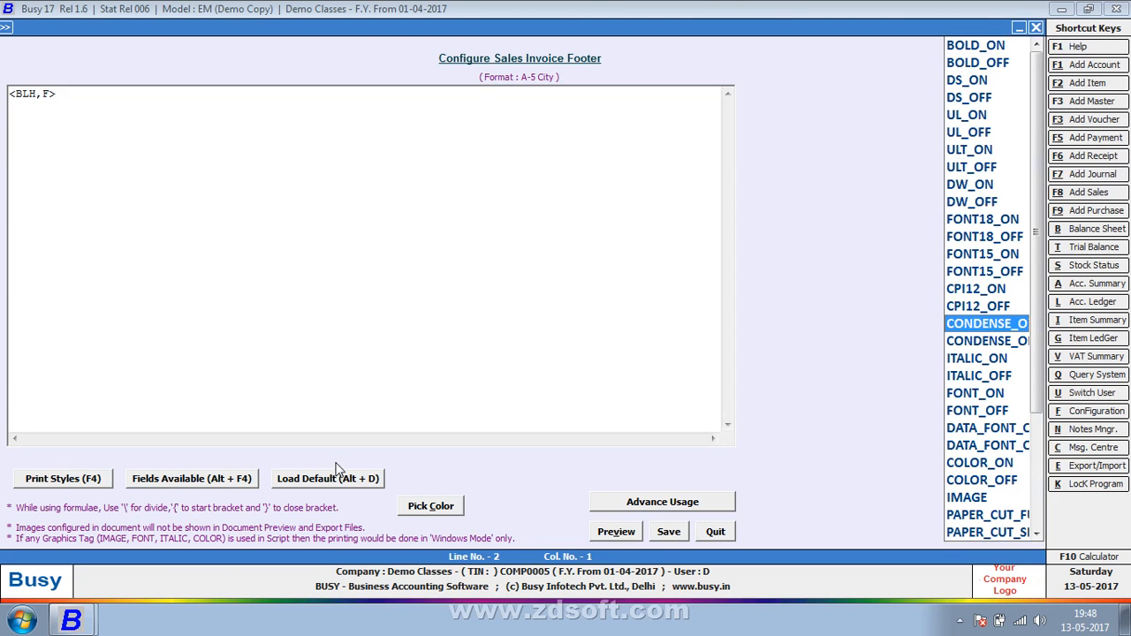
key("Return")
key("F4")
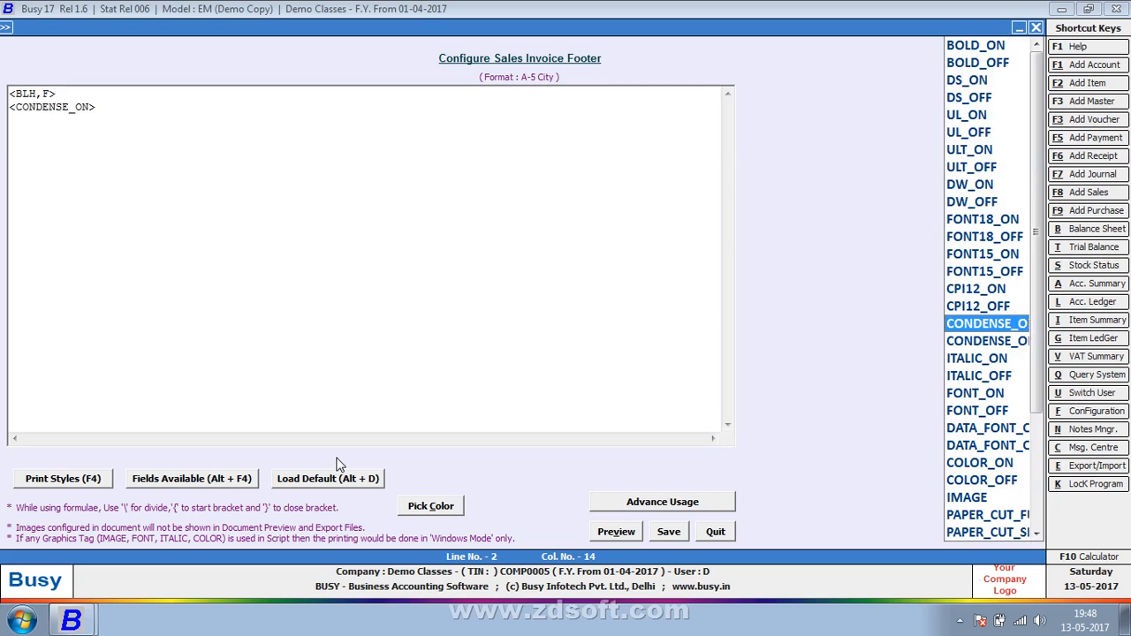
double_click(979, 344)
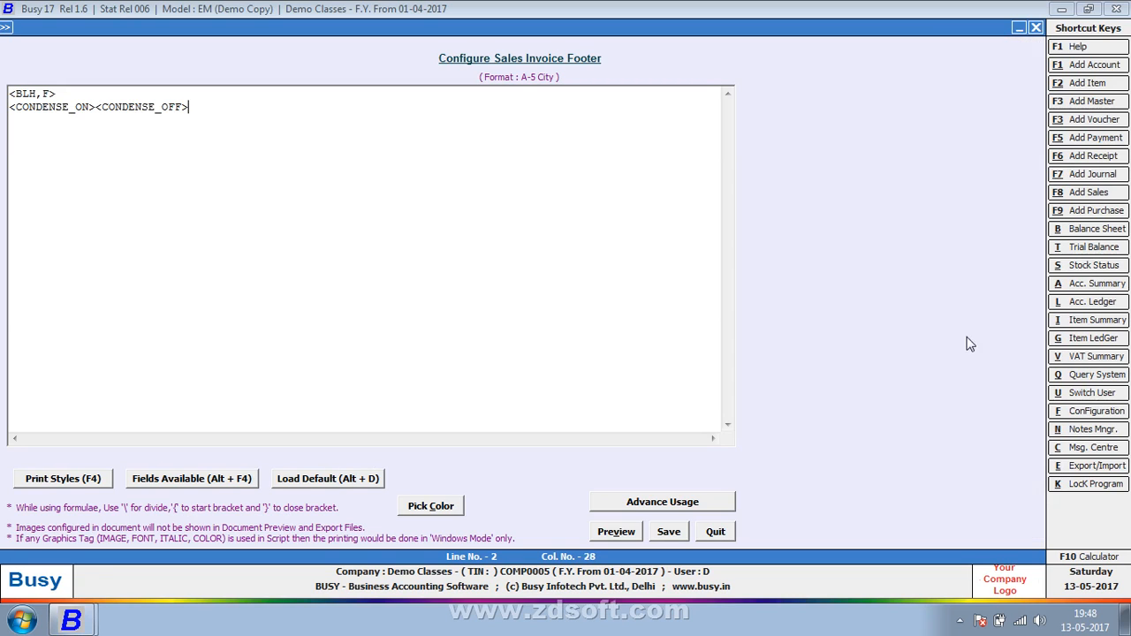
Insert the BOLD_ON and BOLD_OFF print style tags between the CONDENSE_ON and CONDENSE_OFF tags
left_click(96, 107)
key("alt+v")
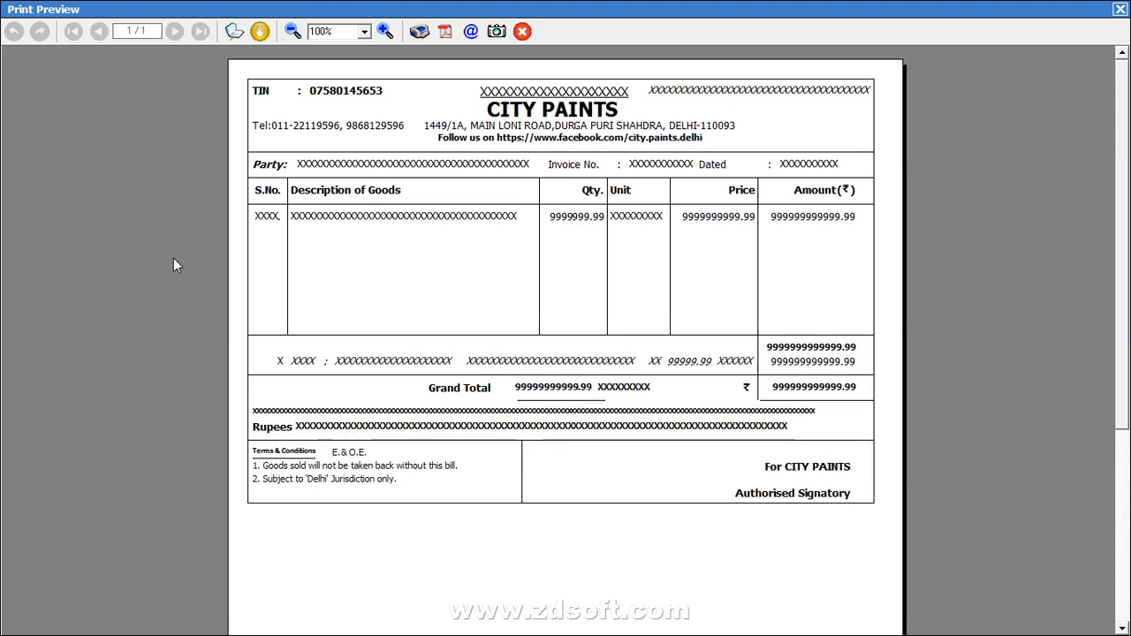
key("Escape")
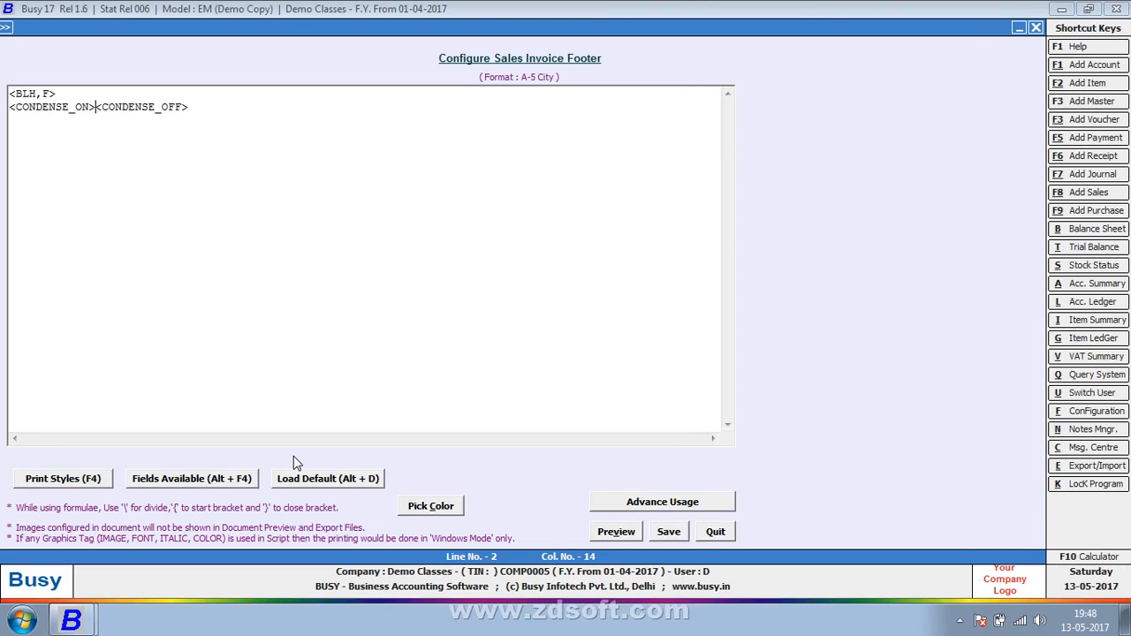
key("F4")
key("Home")
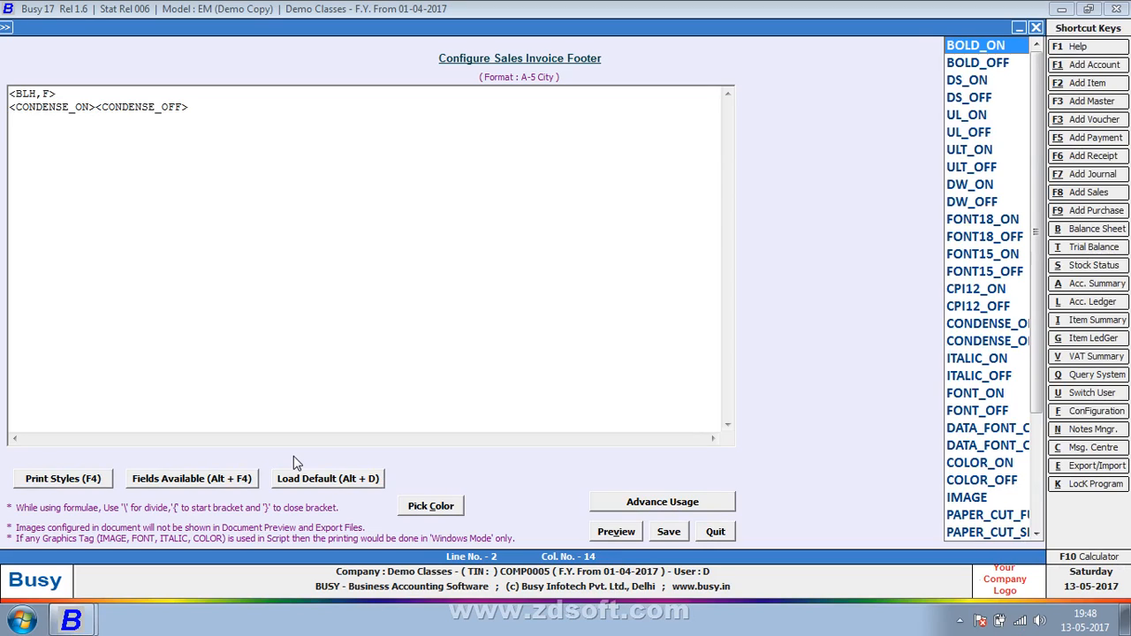
key("Return")
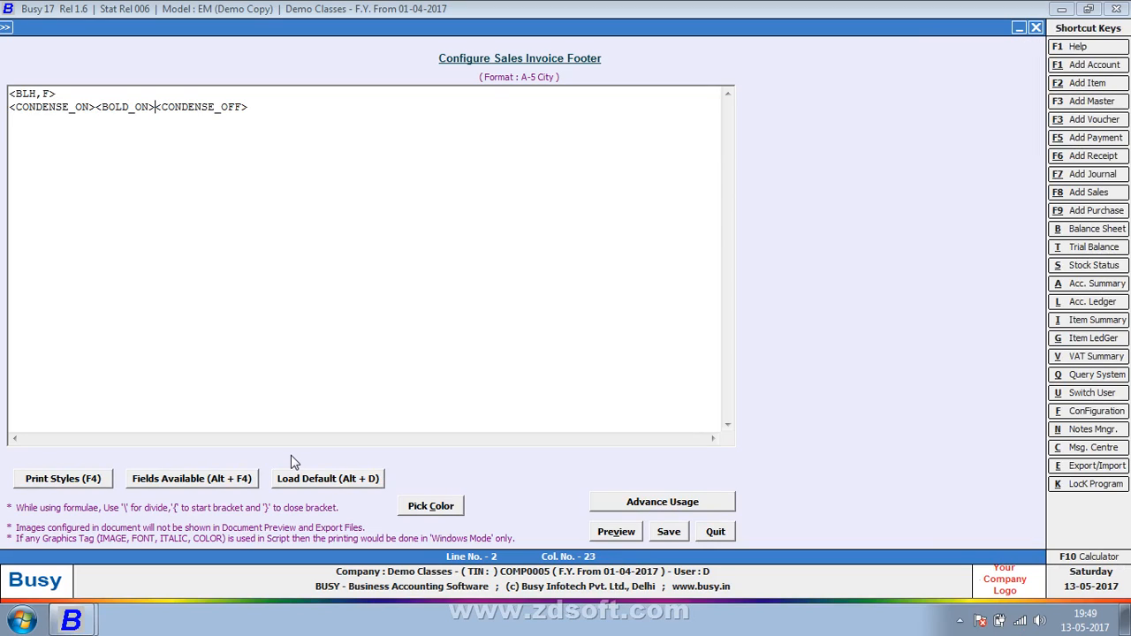
type("B")
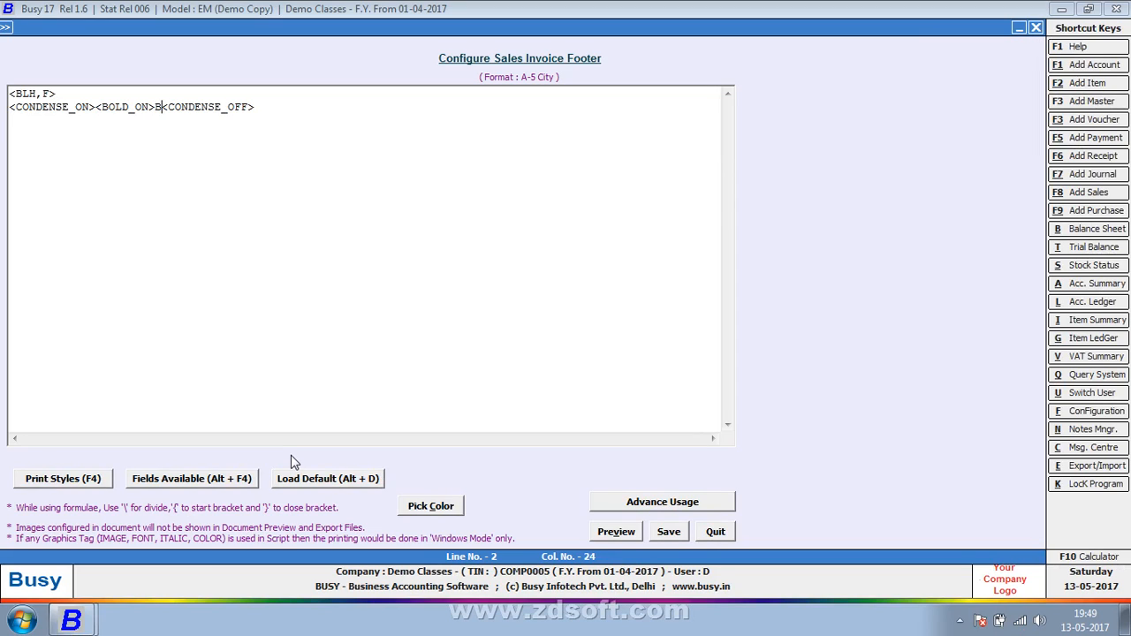
key("BackSpace")
key("F4")
key("Down")
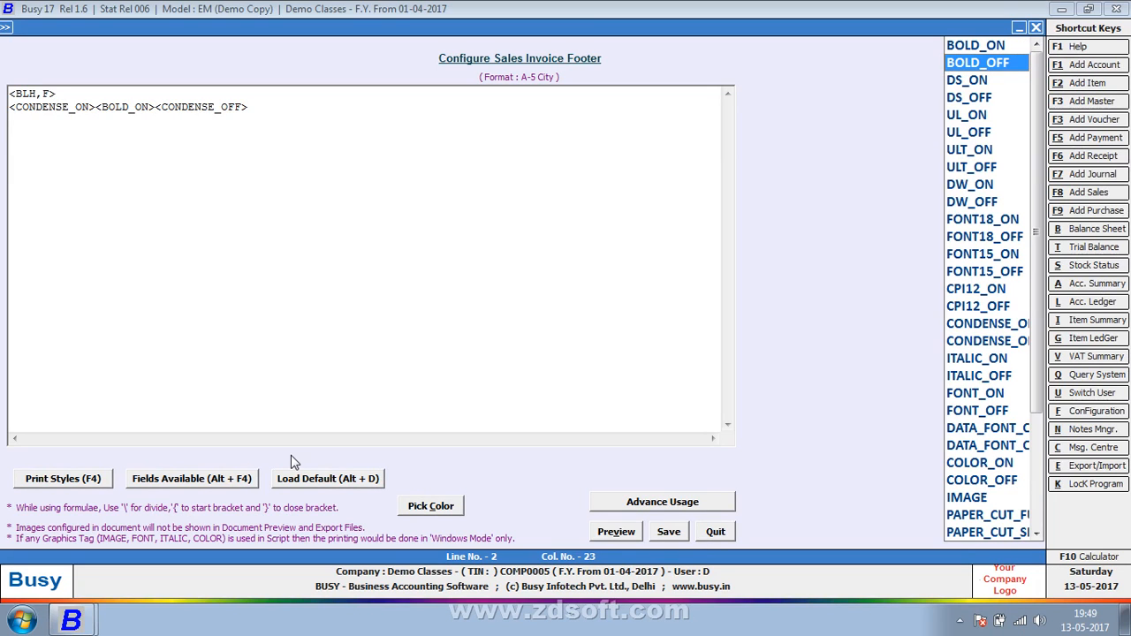
key("Return")
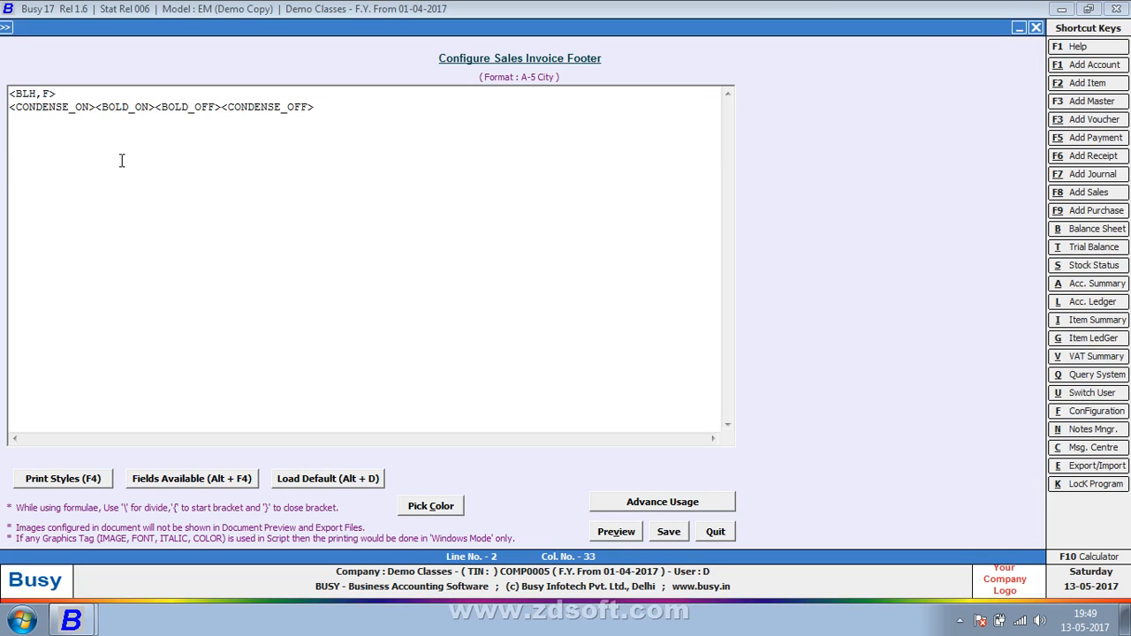
Insert the UL_ON and UL_OFF print style tags between BOLD_OFF and CONDENSE_OFF, and save the footer
key("alt+v")
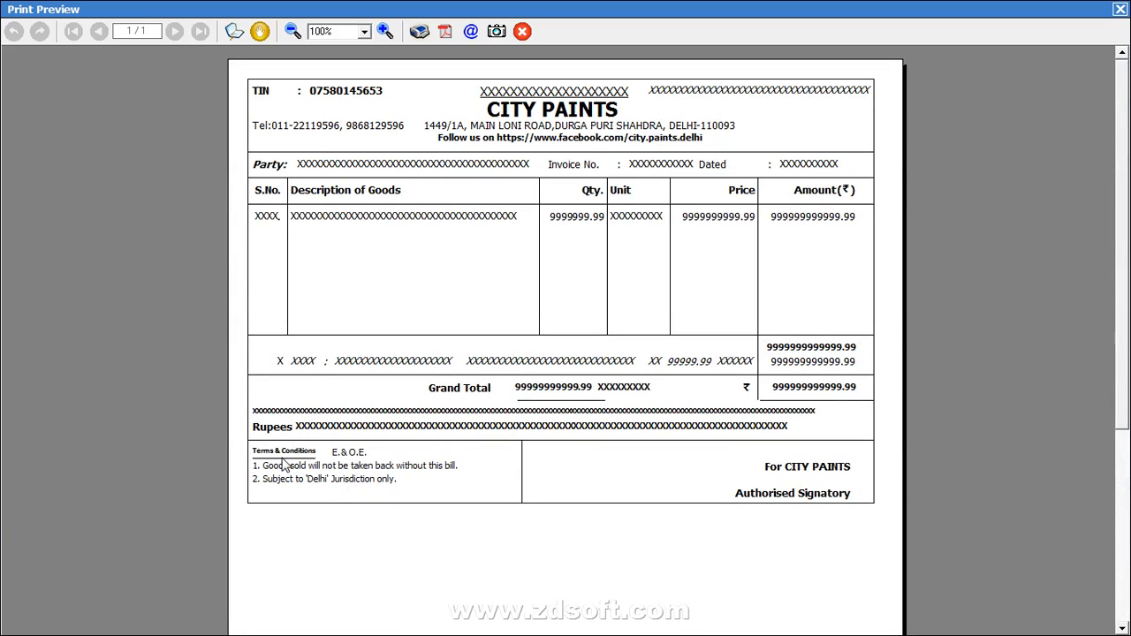
key("Escape")
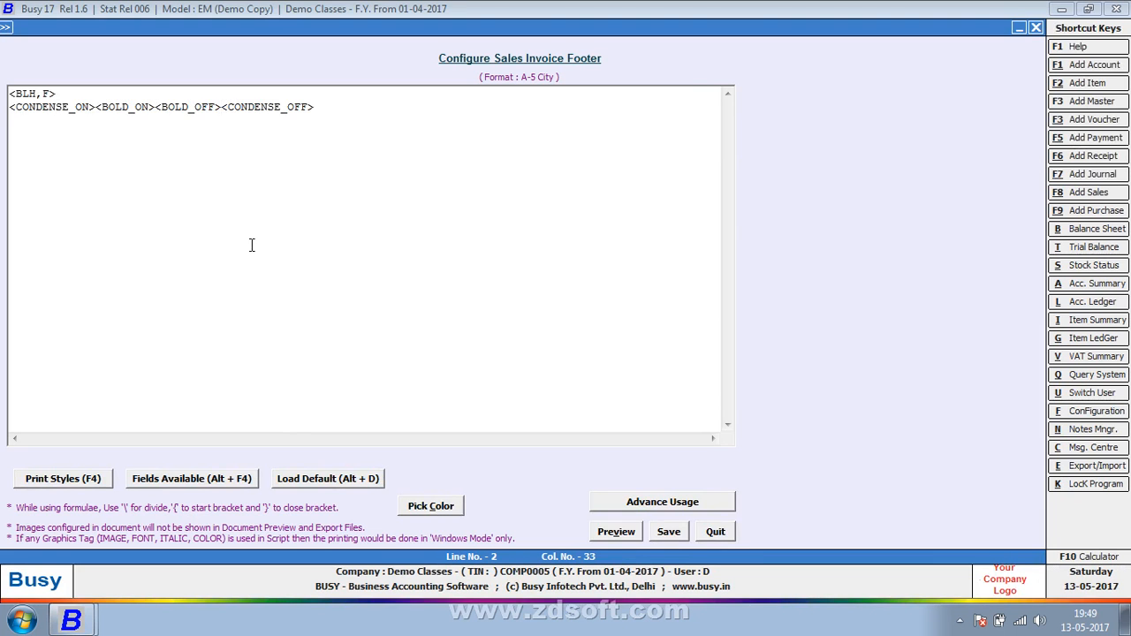
key("F4")
key("Down")
key("Down")
key("Down")
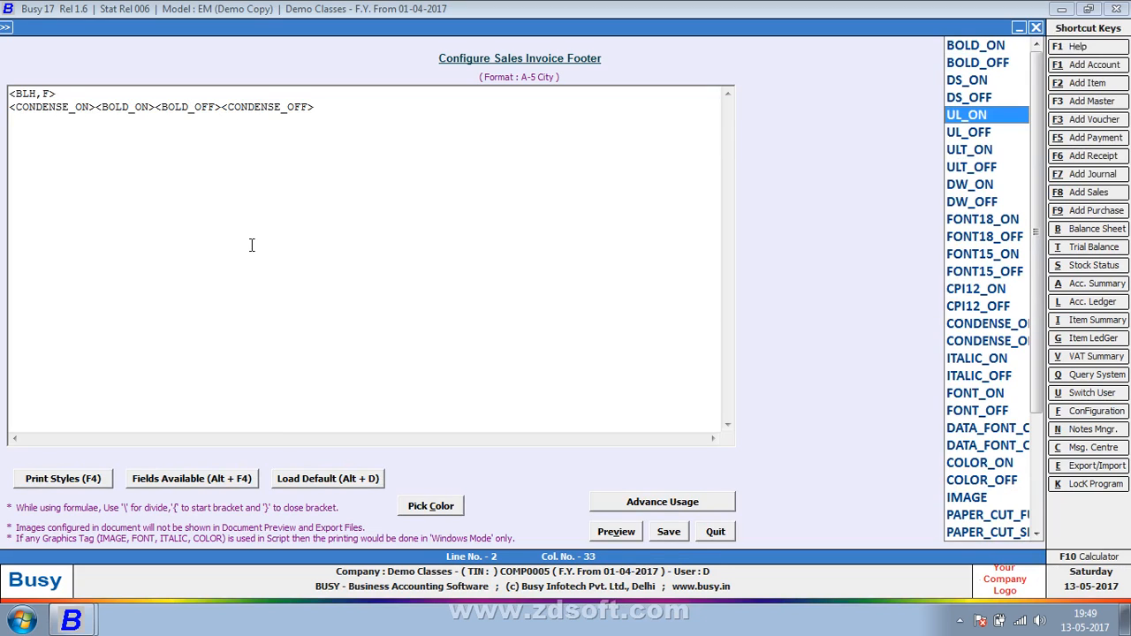
key("Return")
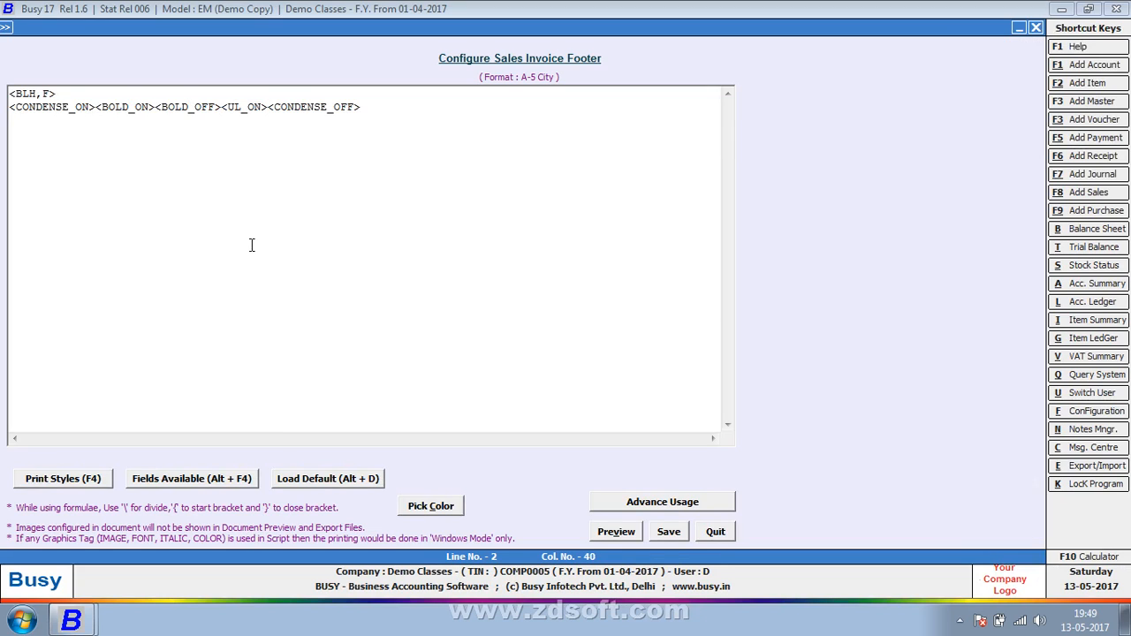
key("F4")
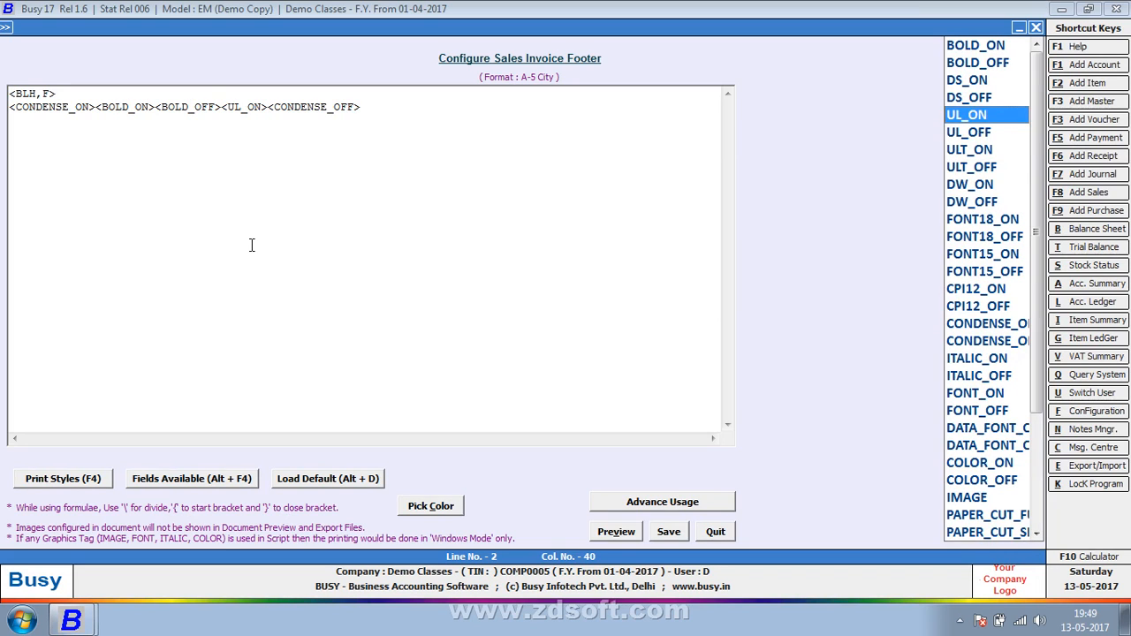
key("Down")
key("Return")
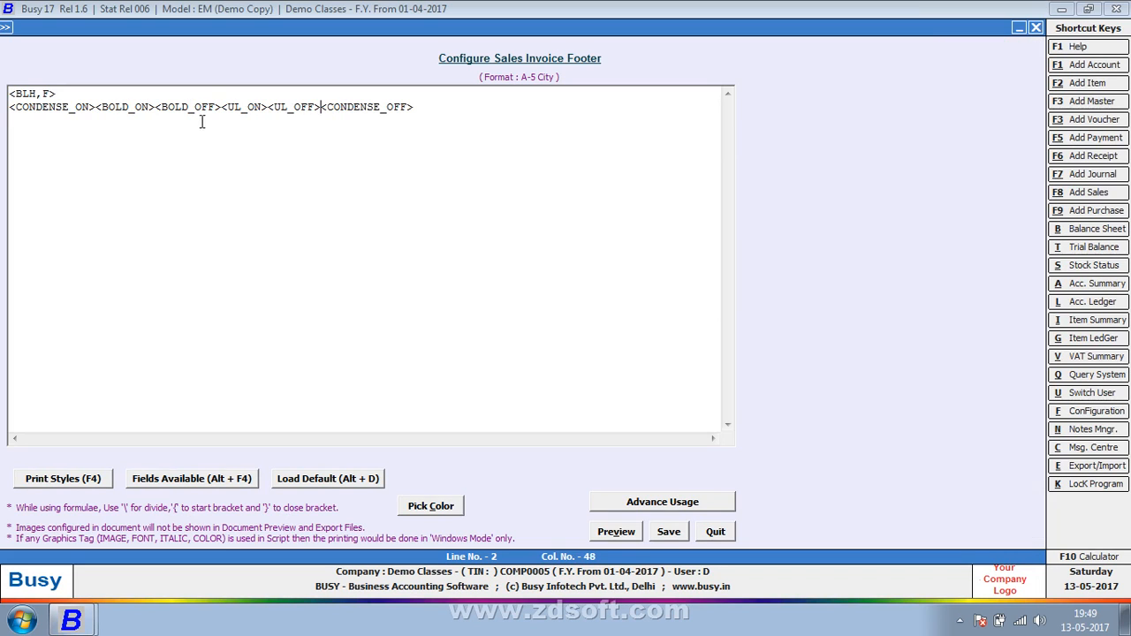
left_click(275, 107)
left_click(675, 532)
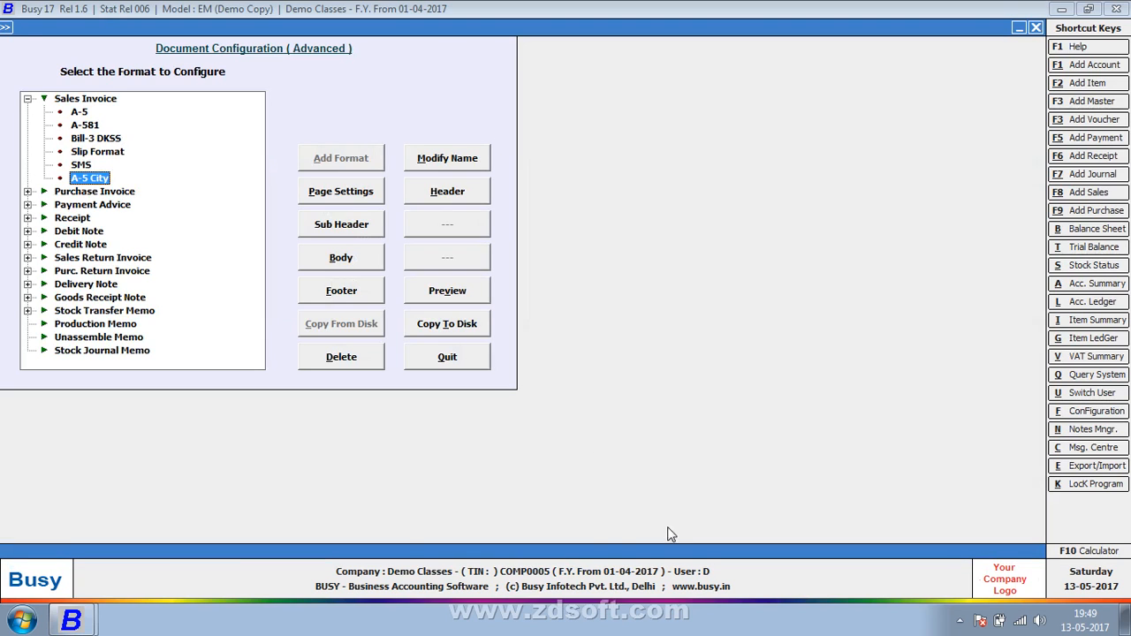
Open the footer script of the A-5 sales invoice format, select the <^Terms & Conditions^,18,L> tag and close the script
left_click(82, 114)
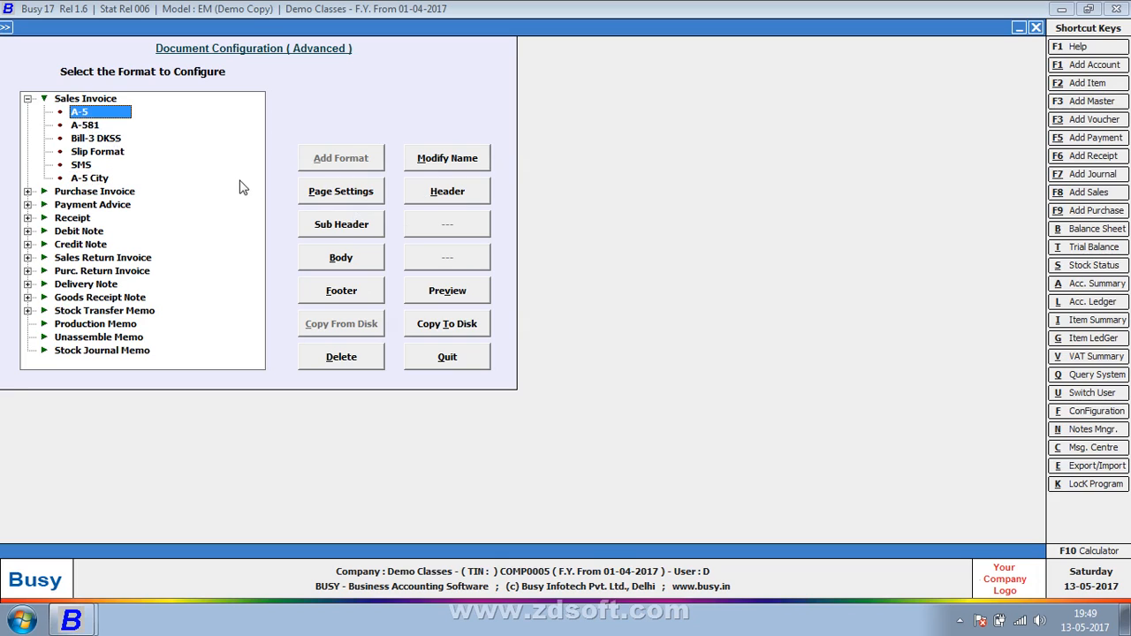
left_click(344, 296)
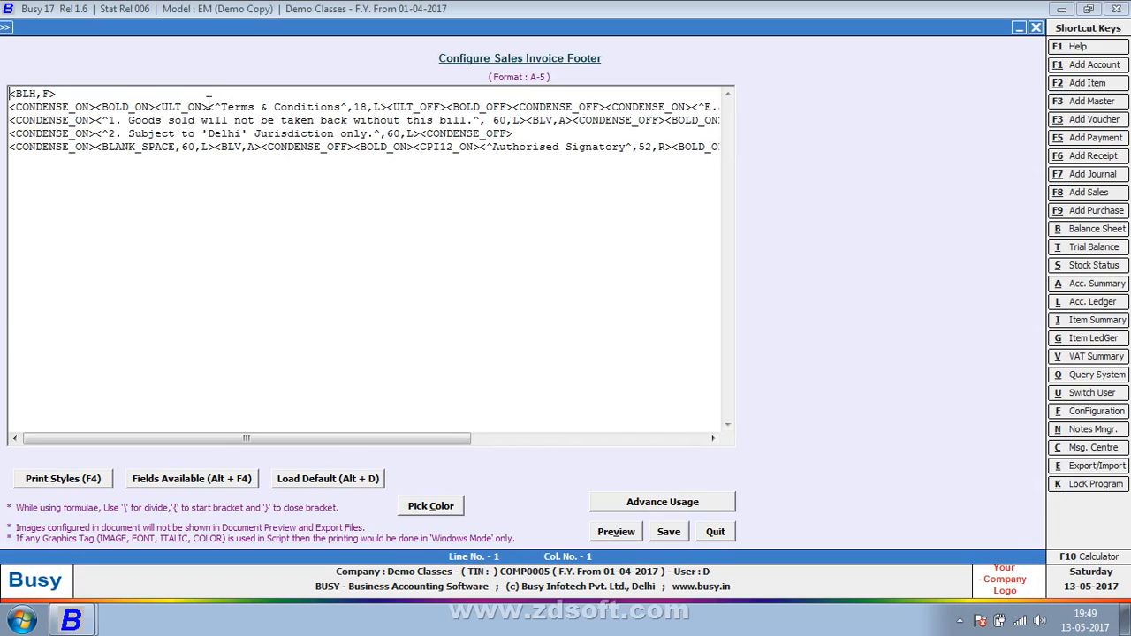
left_click_drag(208, 107, 386, 107)
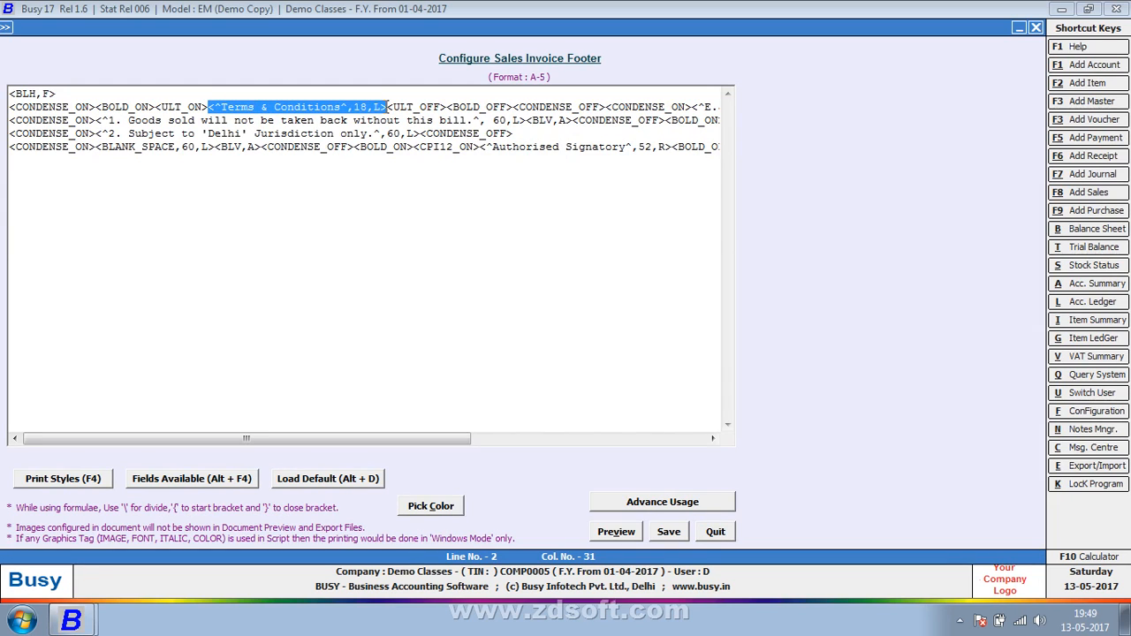
key("Escape")
key("Return")
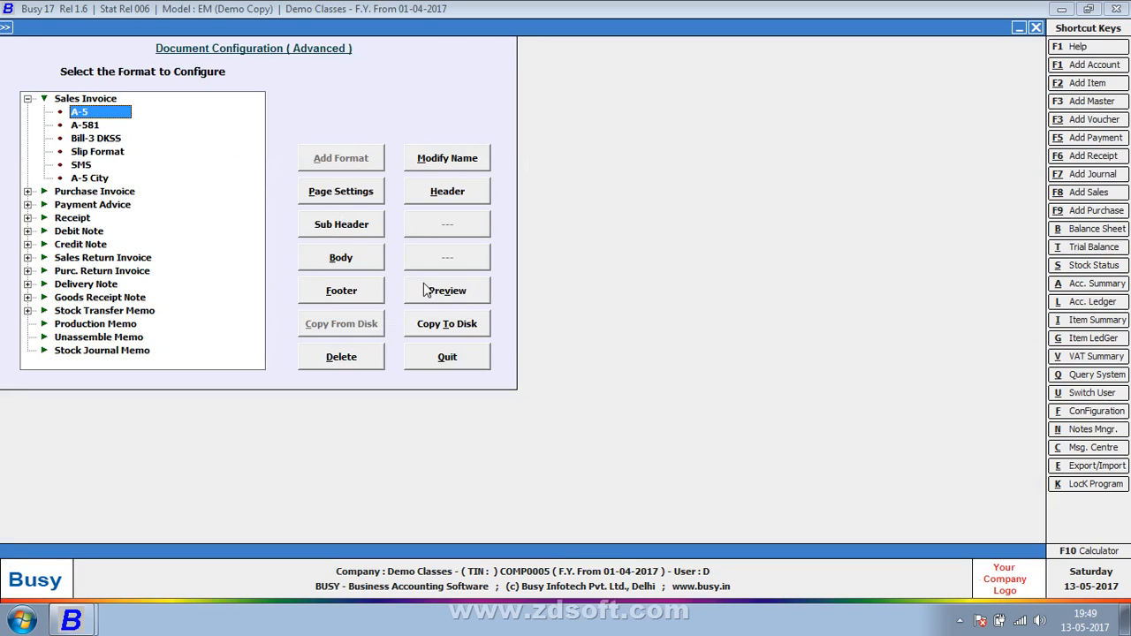
Insert the <^Terms & Conditions^,18,L> tag between BOLD_OFF and UL_ON in the A-5 City footer script, save it and preview the invoice
left_click(332, 294)
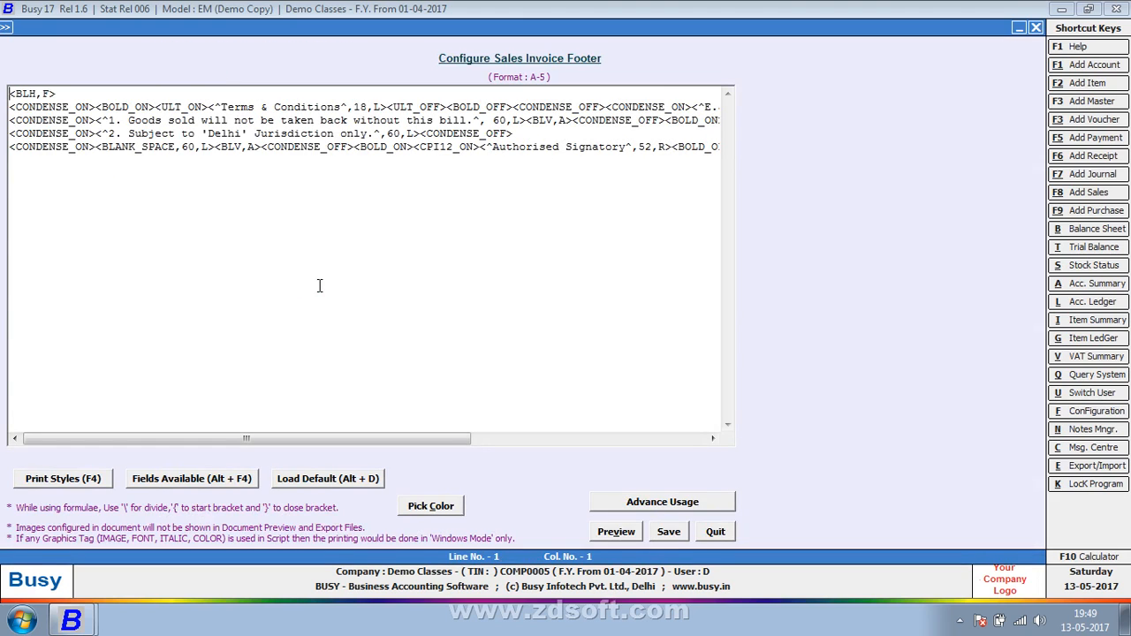
key("Escape")
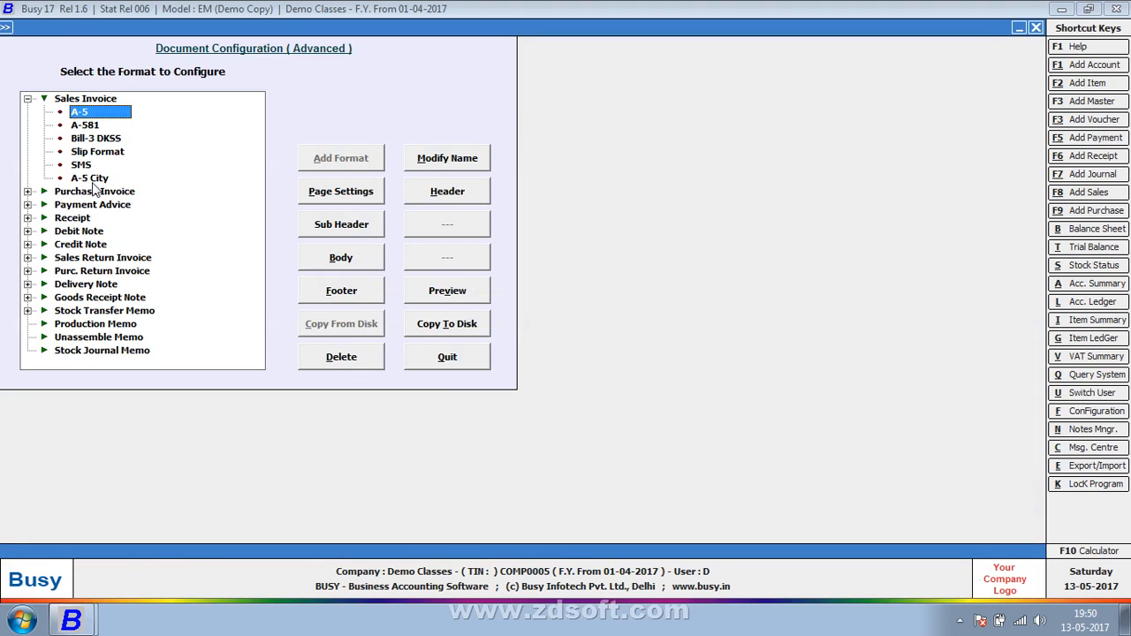
left_click(97, 181)
left_click(347, 291)
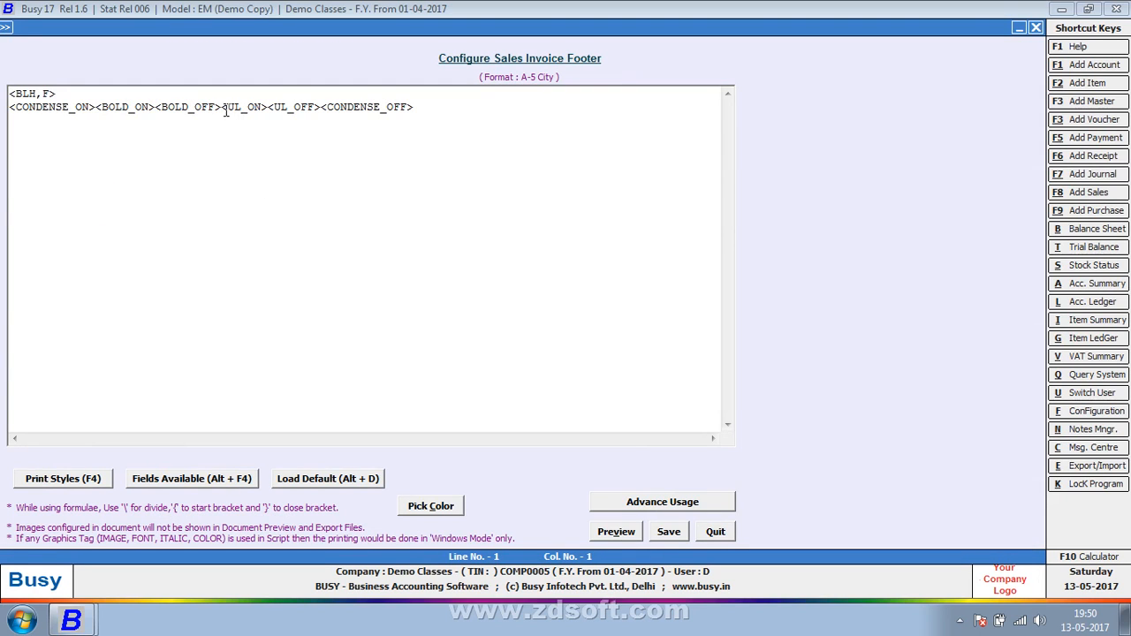
left_click(221, 106)
type("<^Terms & Conditions^,18,L>")
left_click(664, 531)
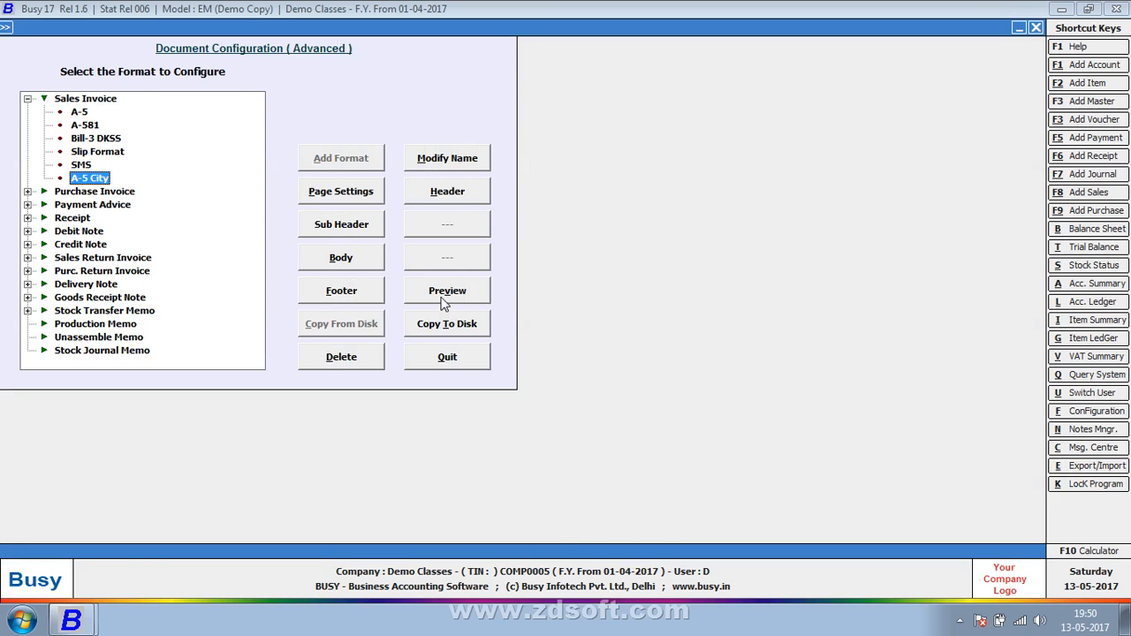
left_click(442, 297)
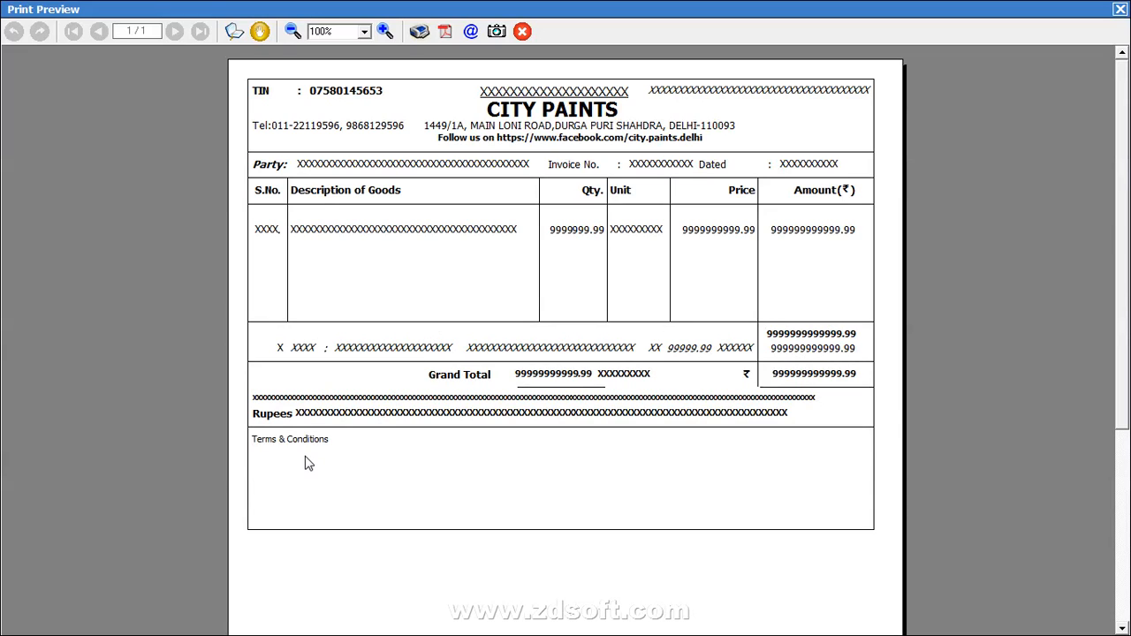
key("Escape")
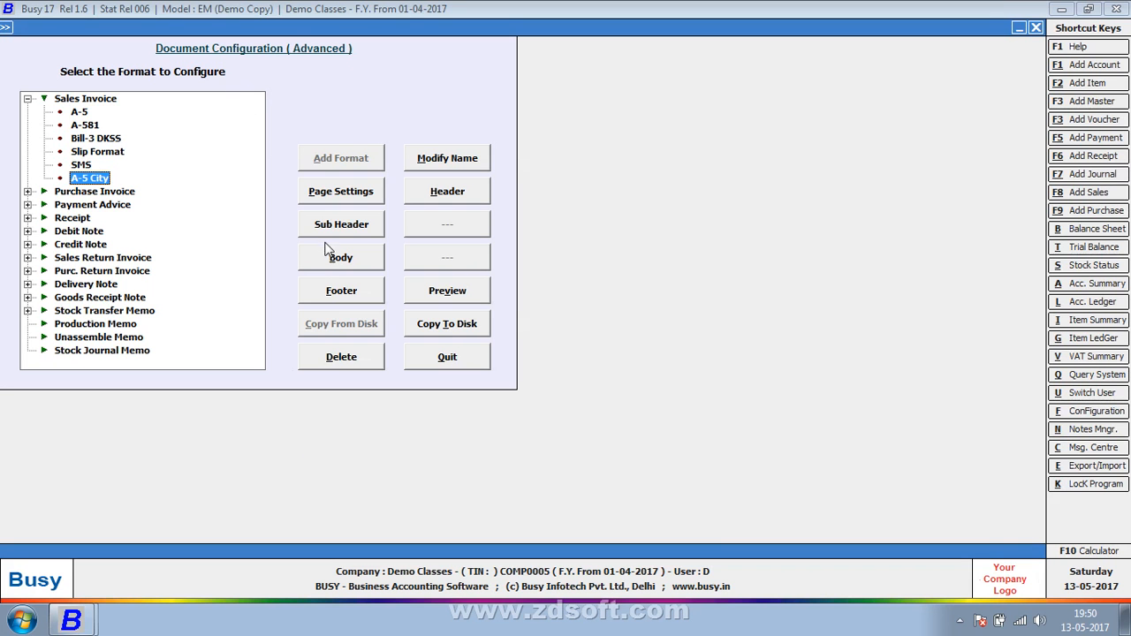
Move the UL_ON tag in the A-5 City footer script in front of the Terms & Conditions tag
left_click(324, 291)
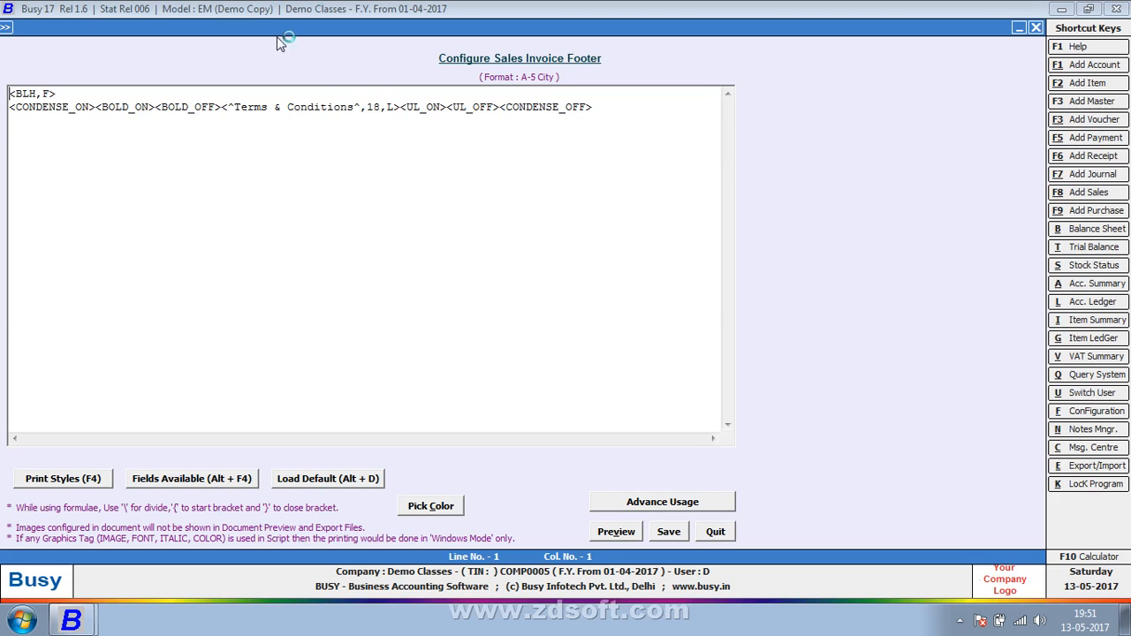
left_click(447, 106)
left_click_drag(446, 106, 399, 106)
key("ctrl+c")
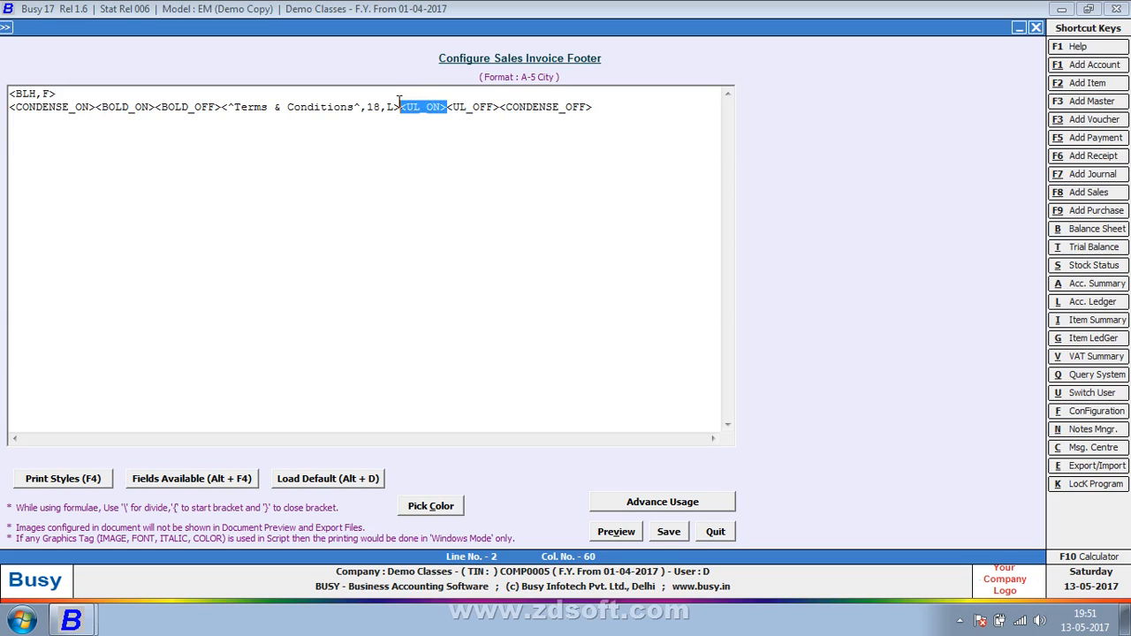
key("Delete")
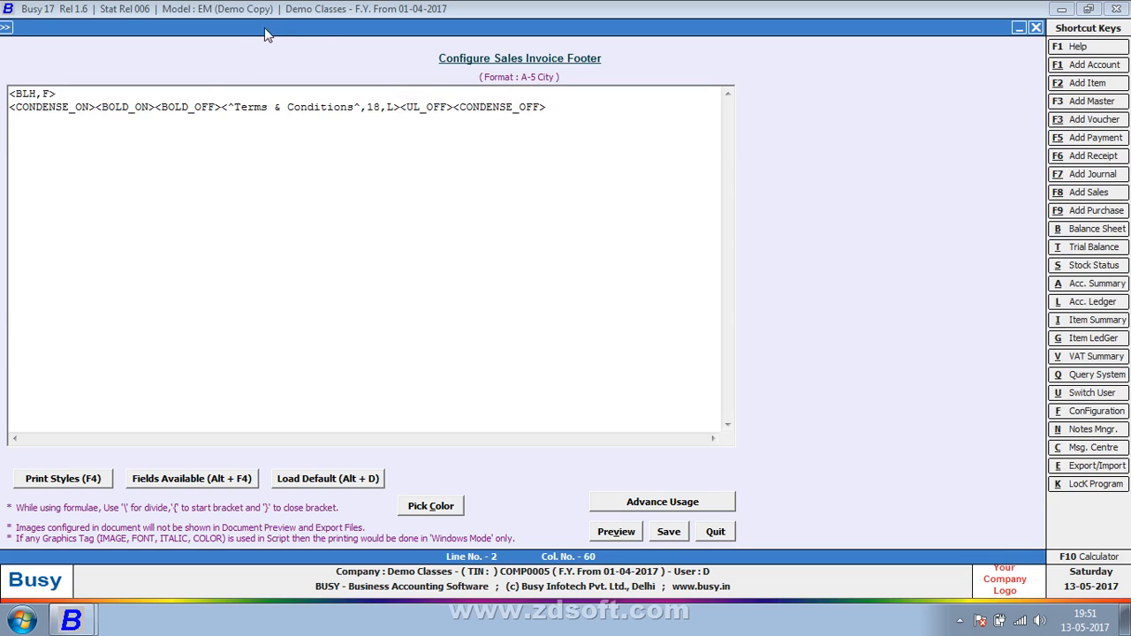
left_click(228, 106)
left_click(222, 106)
key("ctrl+v")
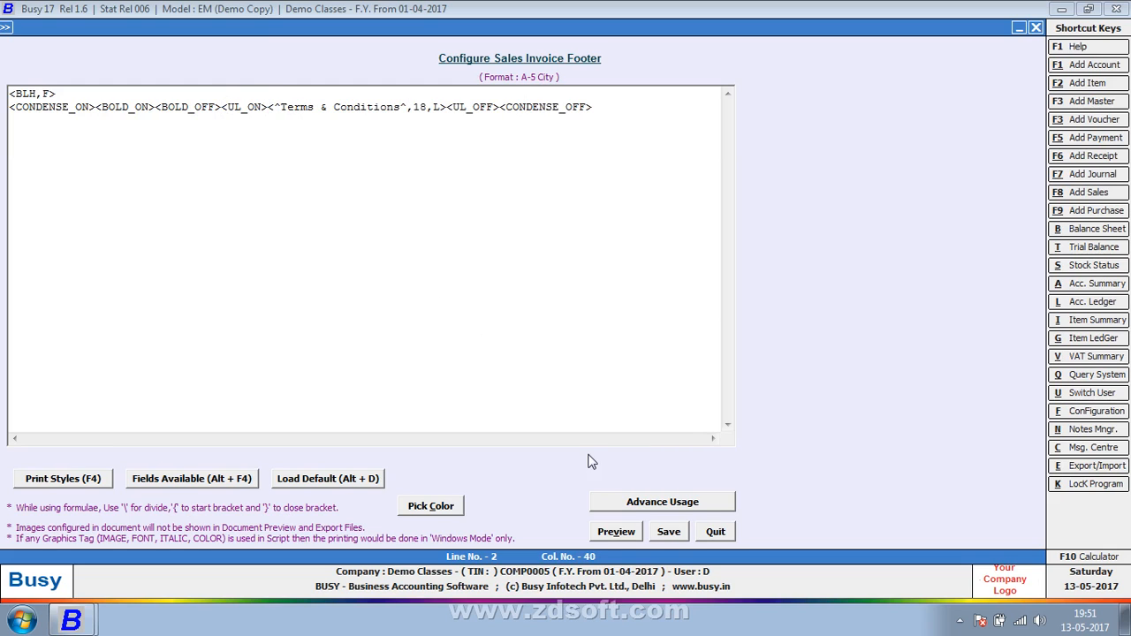
Preview and save the A-5 City footer, then compare the full invoice preview with the A-5 format's preview
left_click(619, 536)
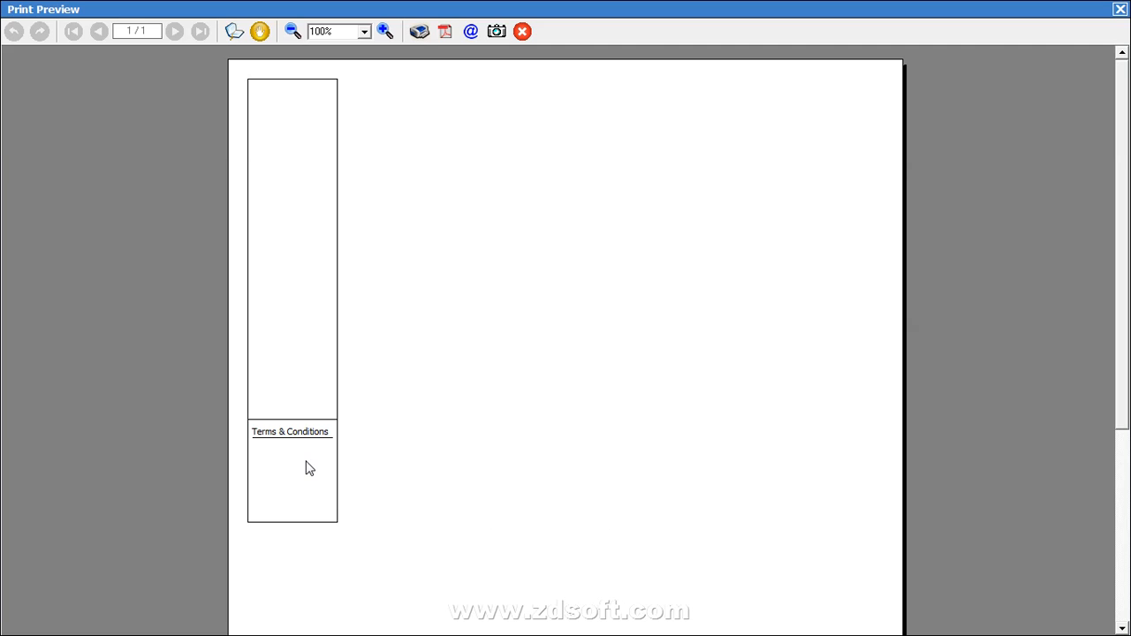
key("Escape")
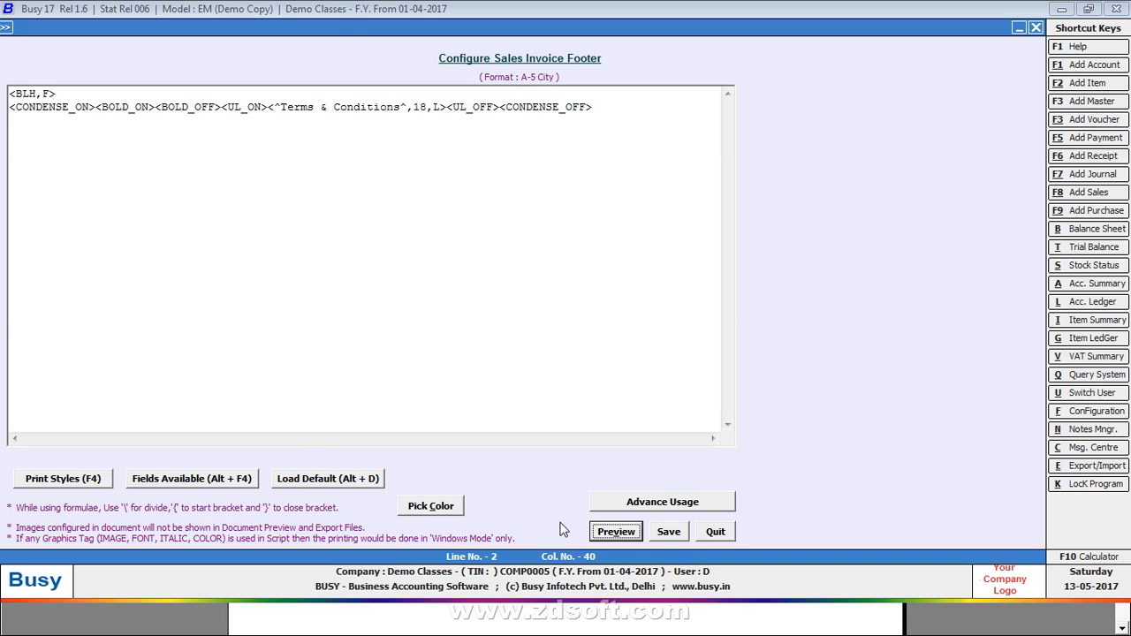
left_click(663, 532)
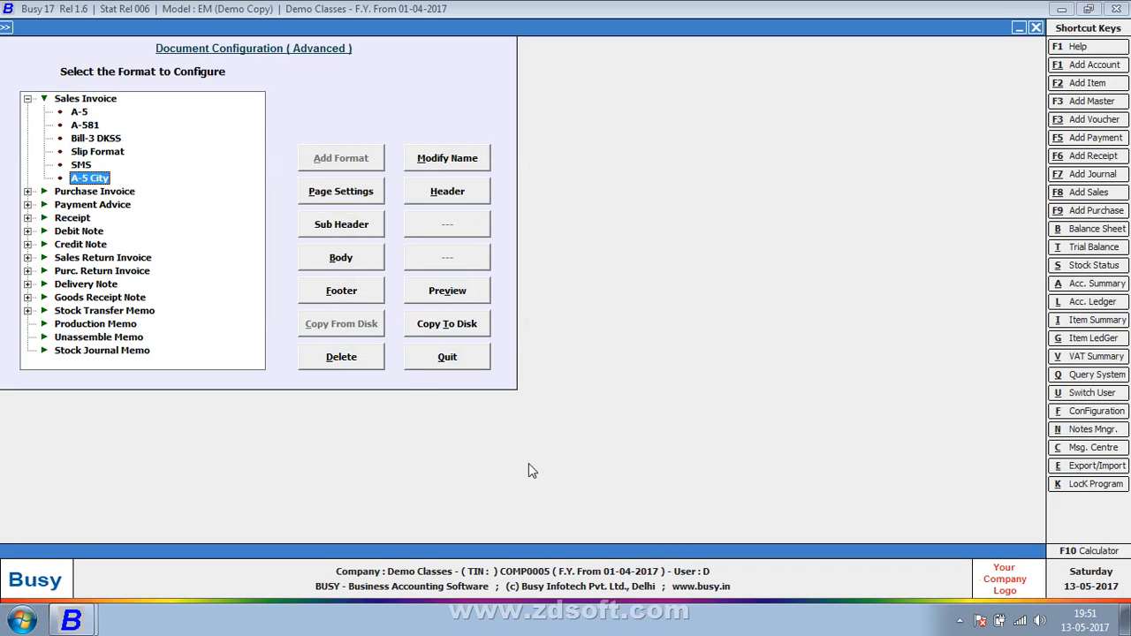
left_click(442, 296)
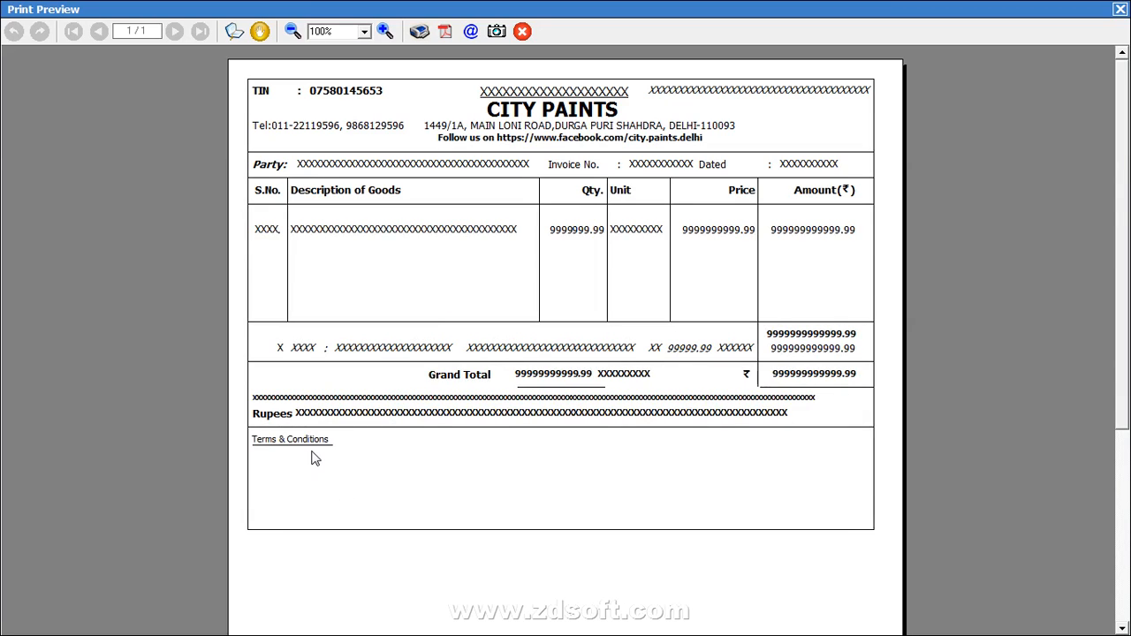
key("alt+Tab")
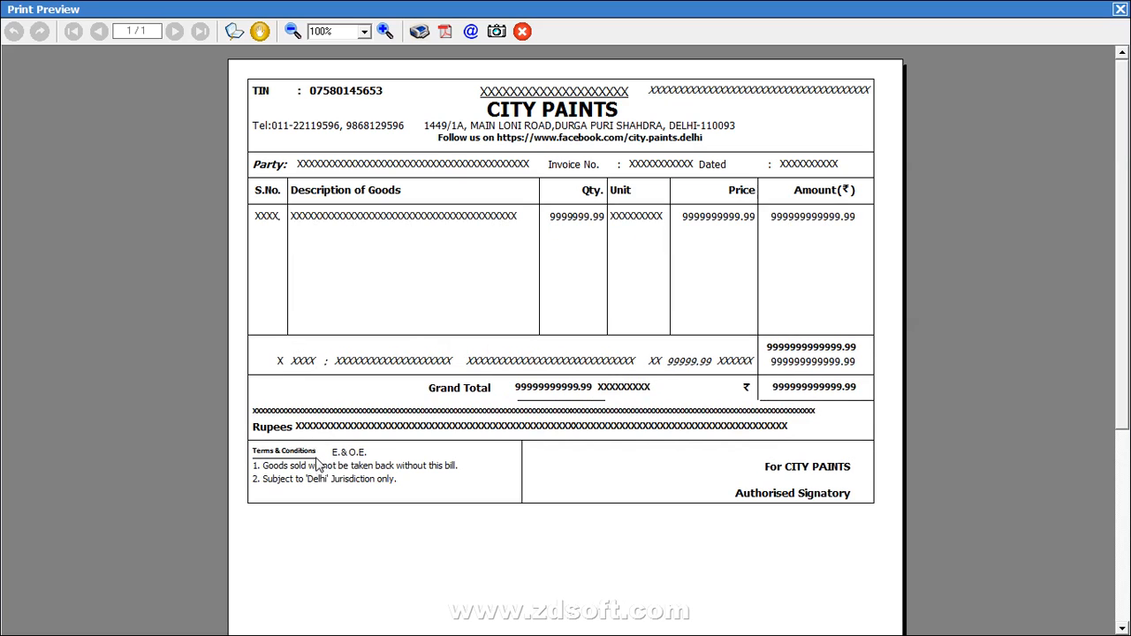
key("alt+Tab")
key("Escape")
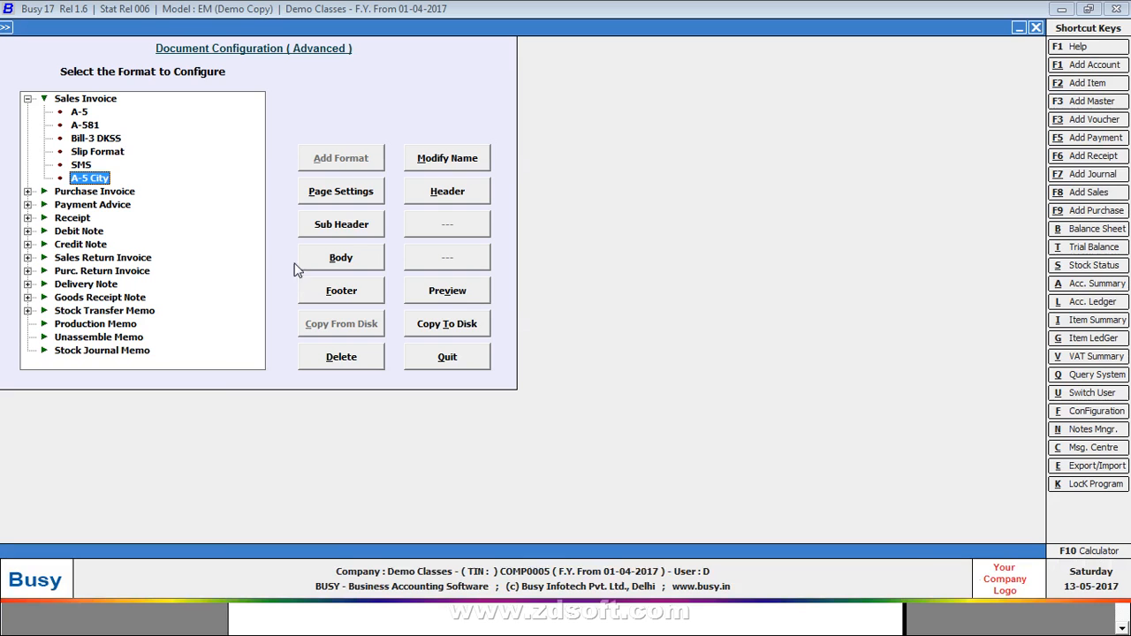
Set the width of the Terms & Conditions tag to 50 in the A-5 City footer, save it and preview the invoice
left_click(346, 291)
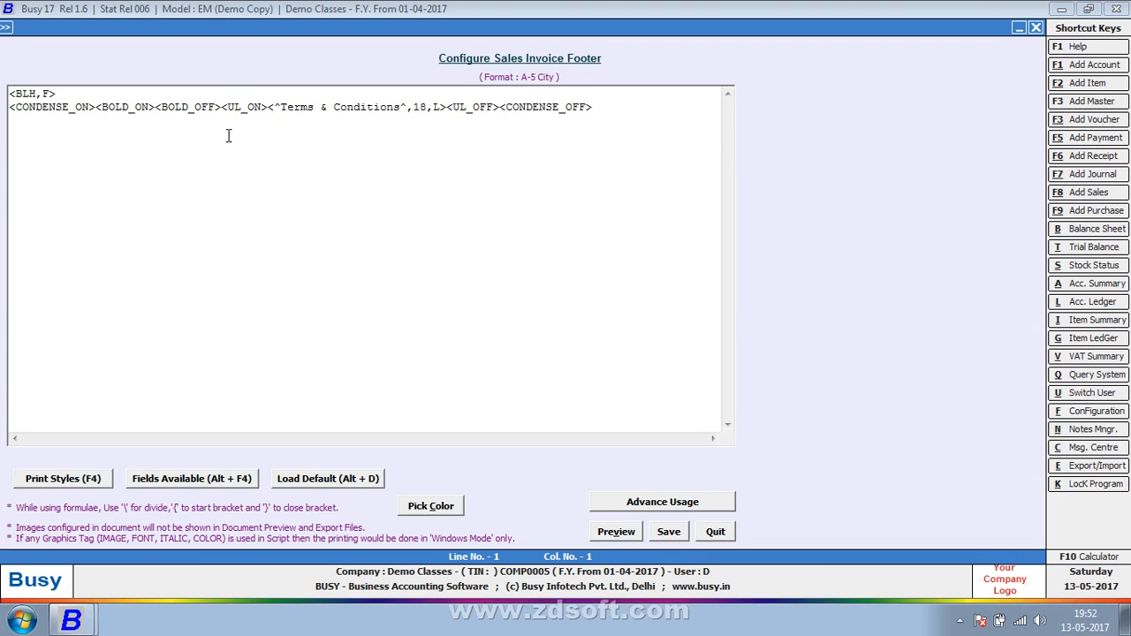
left_click(426, 107)
key("BackSpace")
key("BackSpace")
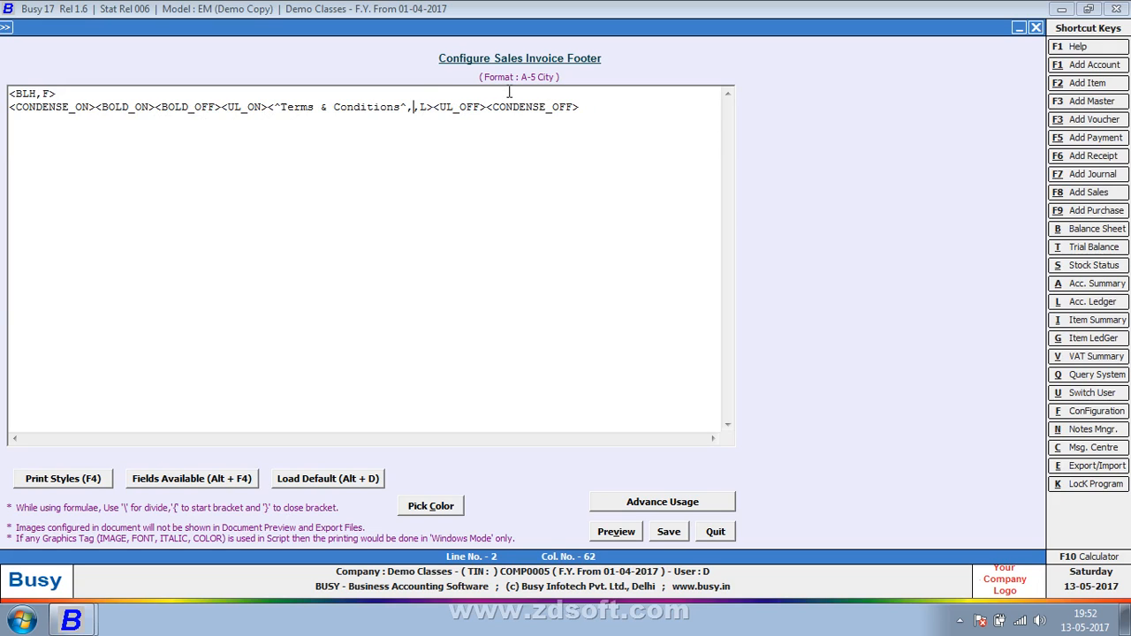
type("50")
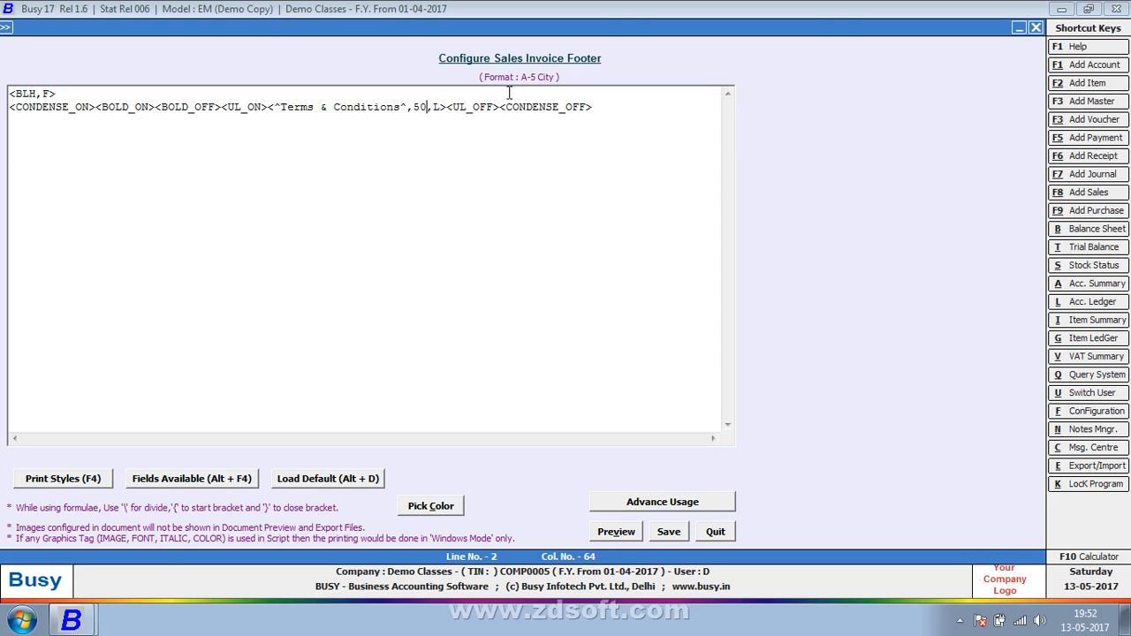
left_click(664, 535)
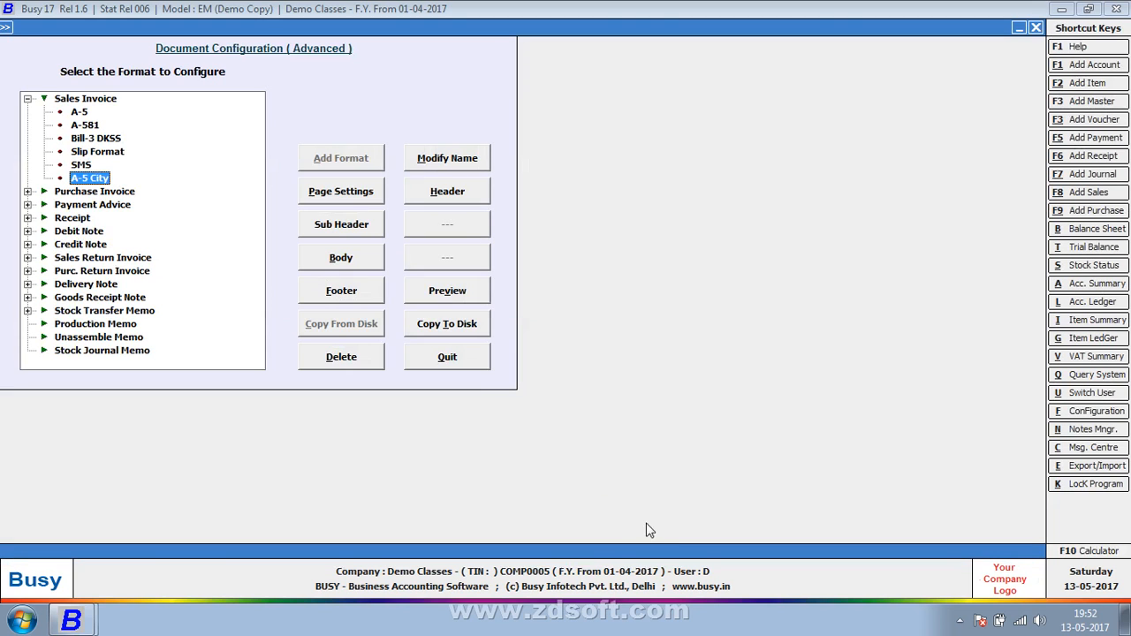
left_click(439, 298)
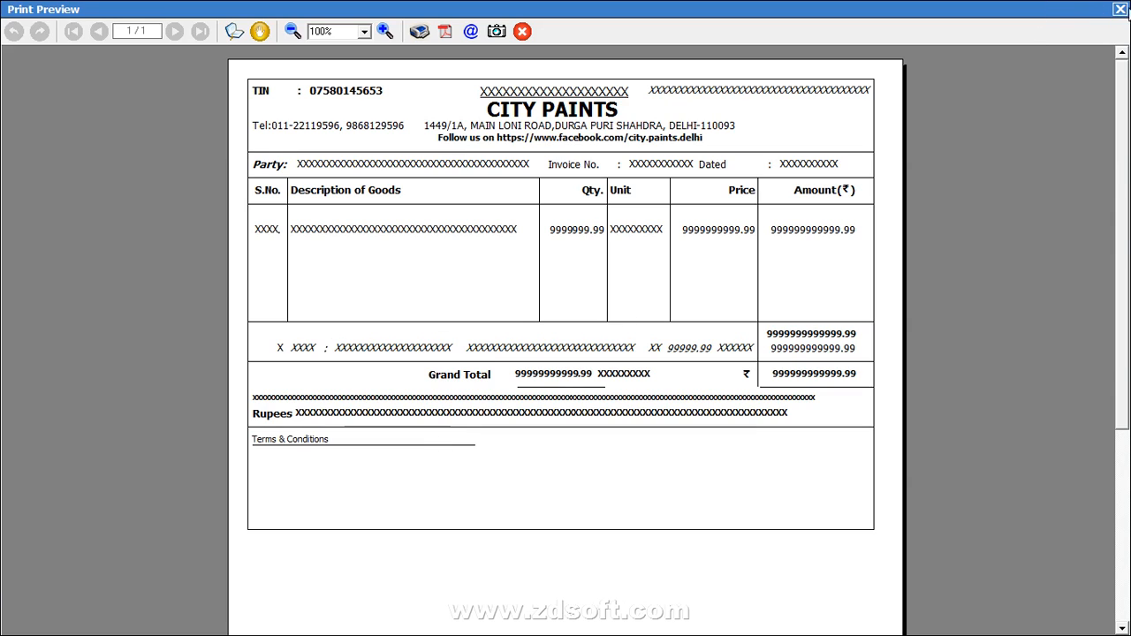
left_click(1120, 9)
Reopen the A-5 City footer script and set the width of the Terms & Conditions tag to 17
left_click(344, 295)
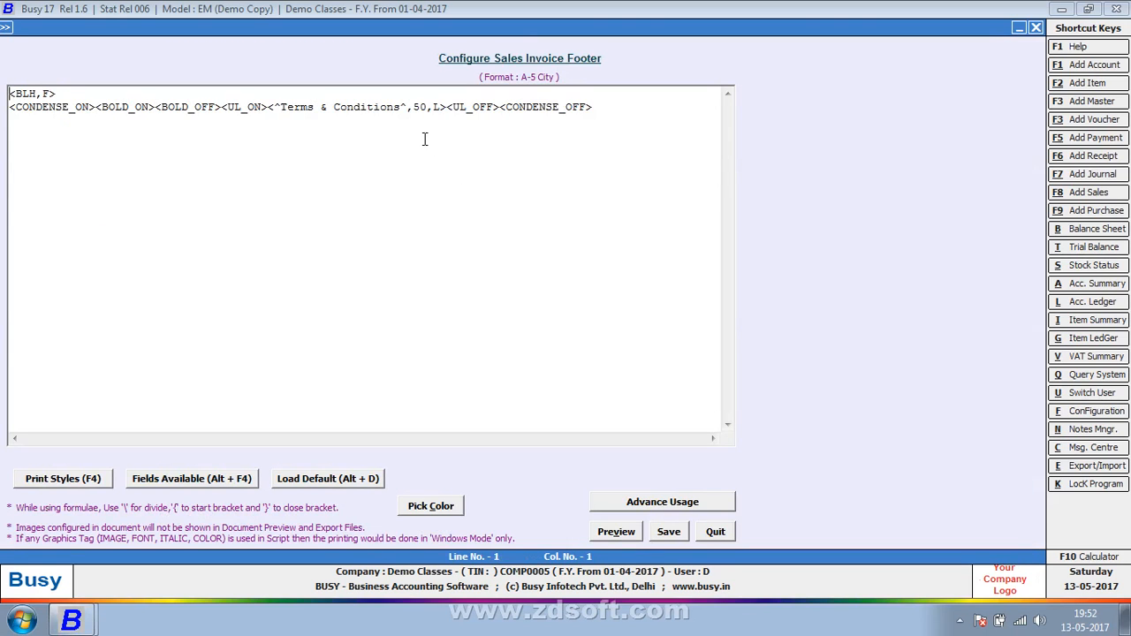
left_click(426, 104)
key("BackSpace")
key("BackSpace")
type("17")
Move the BOLD_OFF tag from after BOLD_ON to between UL_OFF and CONDENSE_OFF, save the footer and preview the invoice
left_click(225, 102)
key("BackSpace")
key("BackSpace")
key("BackSpace")
key("BackSpace")
key("BackSpace")
key("BackSpace")
key("BackSpace")
key("BackSpace")
key("BackSpace")
key("BackSpace")
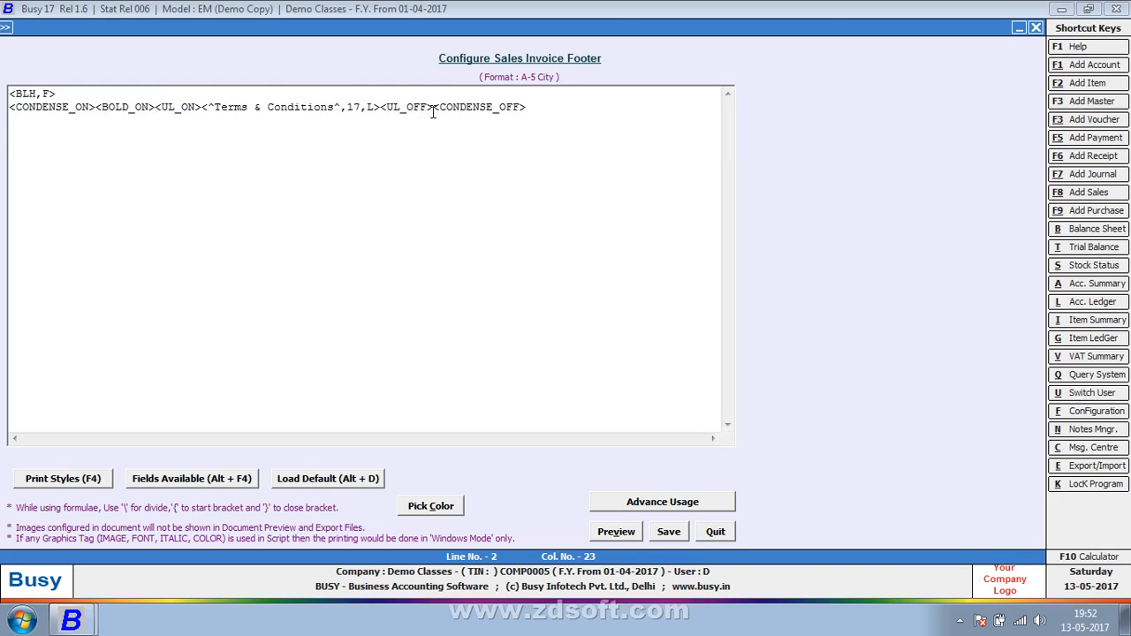
key("F4")
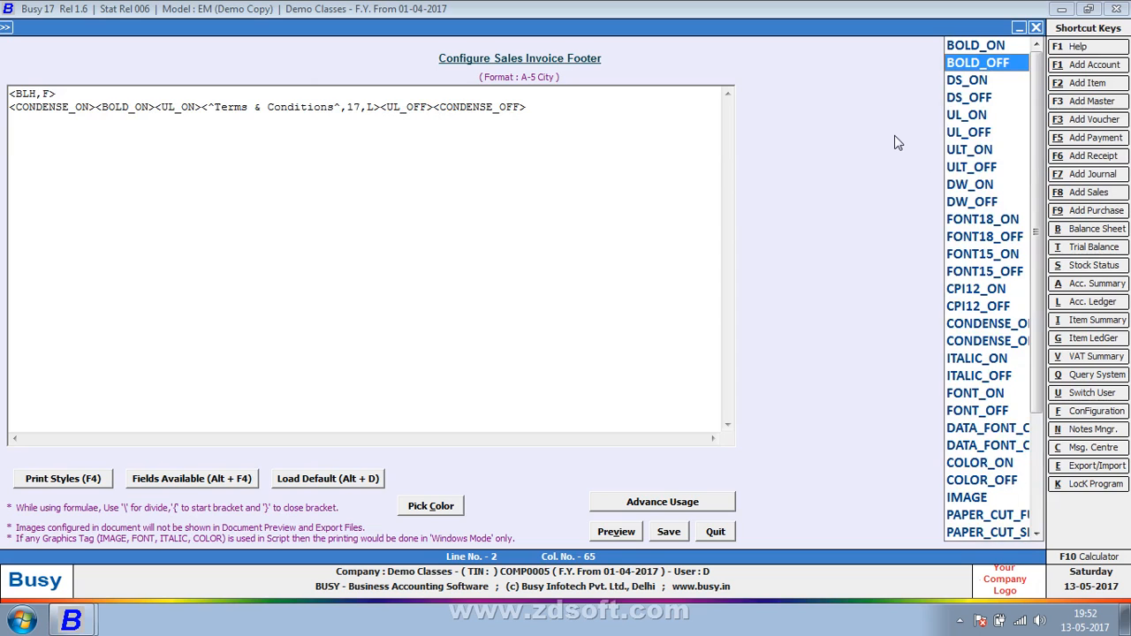
key("Return")
left_click(669, 531)
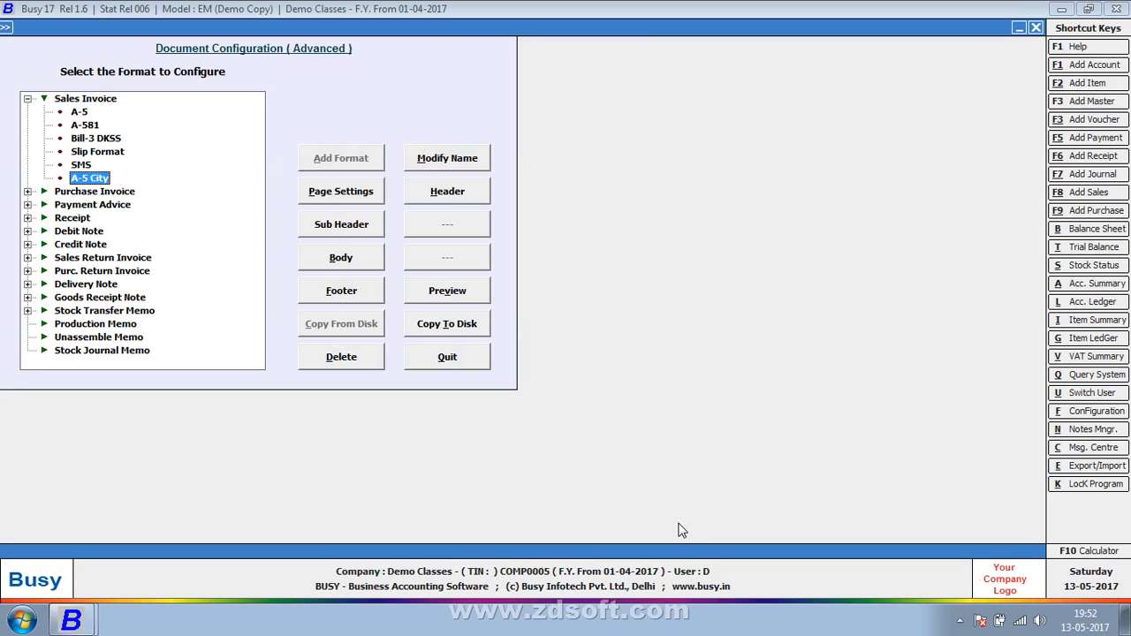
left_click(458, 292)
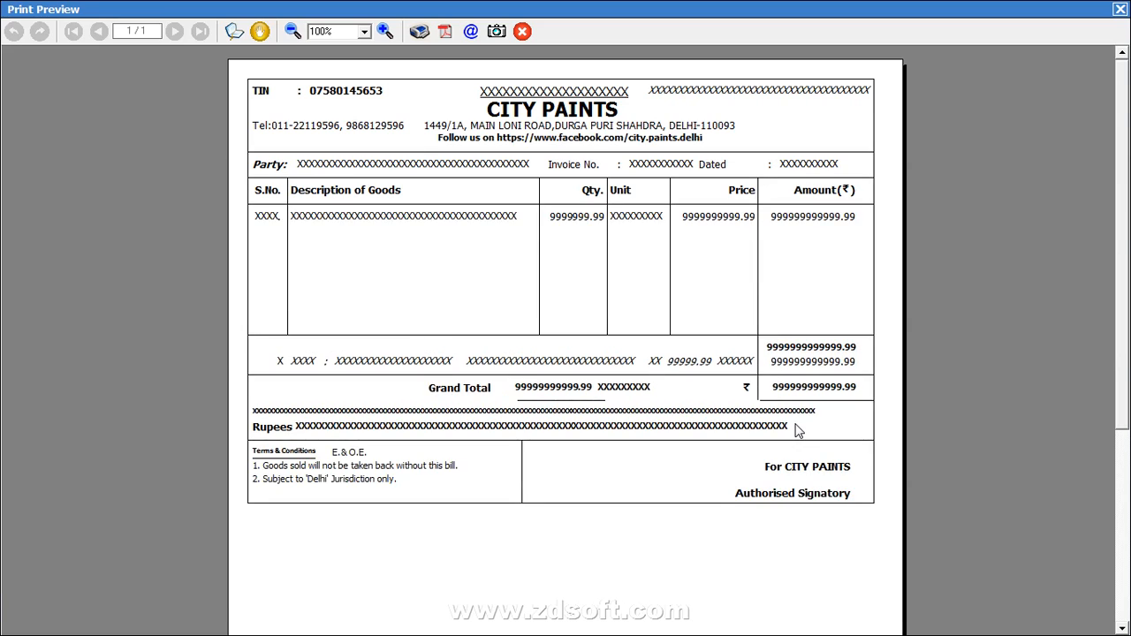
Copy the last three lines of the A-5 format's footer script, from the goods-sold condition through Authorised Signatory, and close the script
key("Escape")
left_click(345, 291)
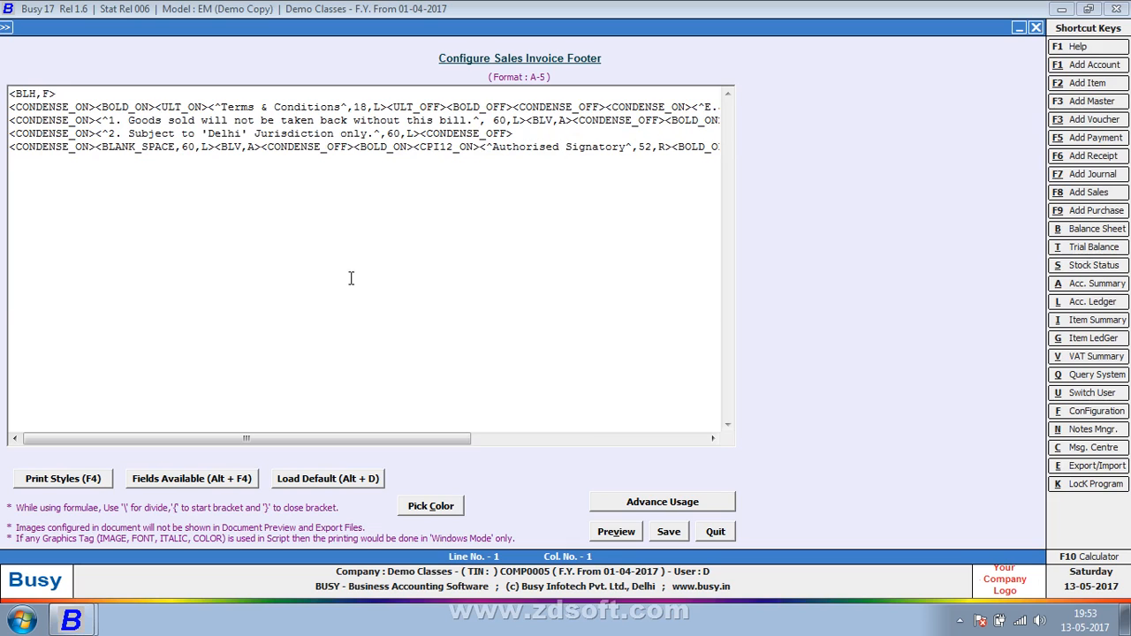
left_click_drag(12, 118, 839, 157)
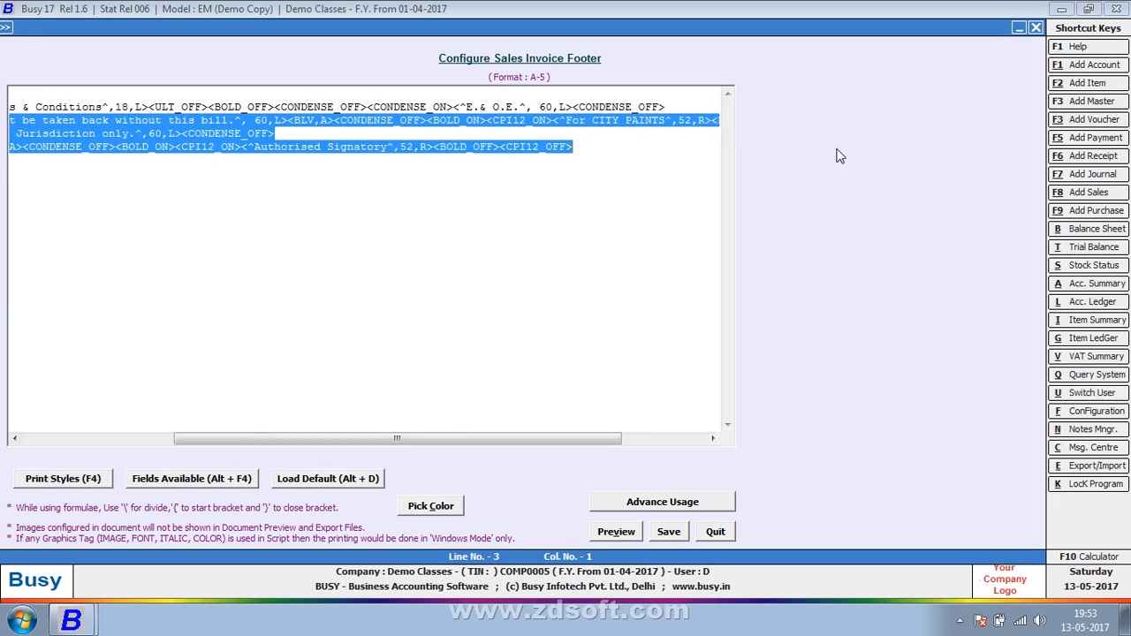
key("Escape")
key("Return")
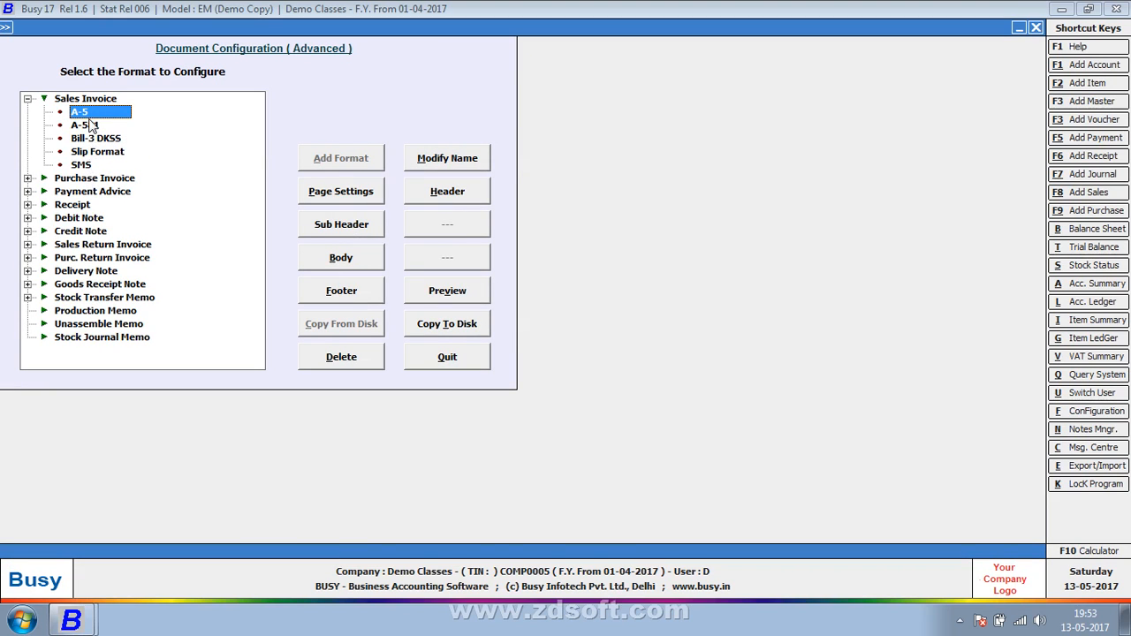
Paste the copied A-5 footer lines below the Terms & Conditions line of the A-5 City footer script, save it and preview the invoice
key("alt+v")
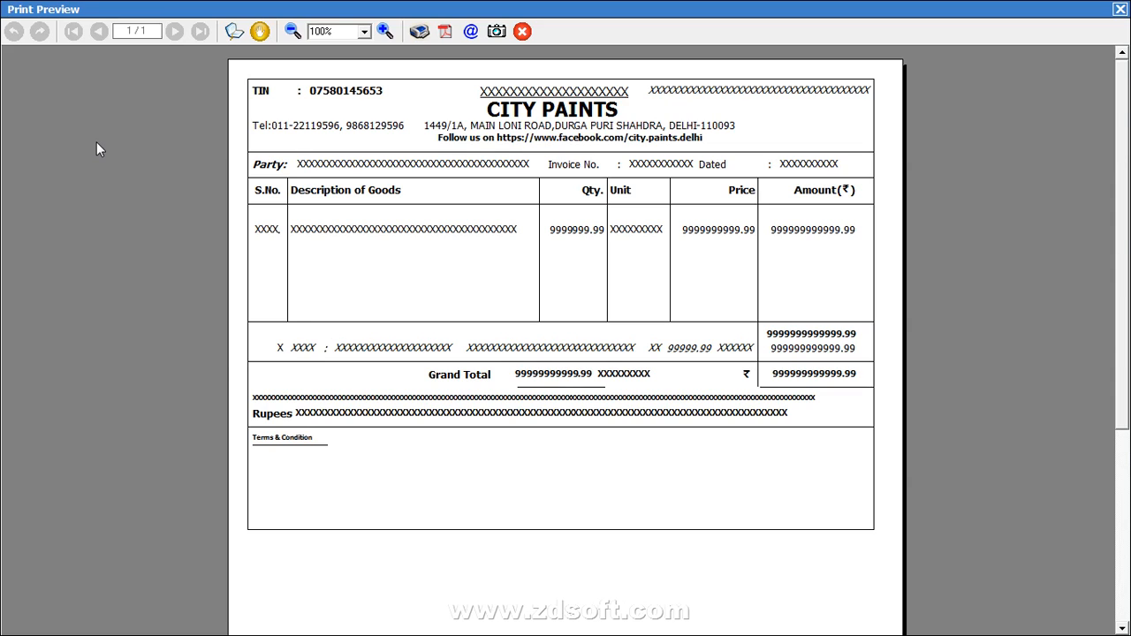
key("Escape")
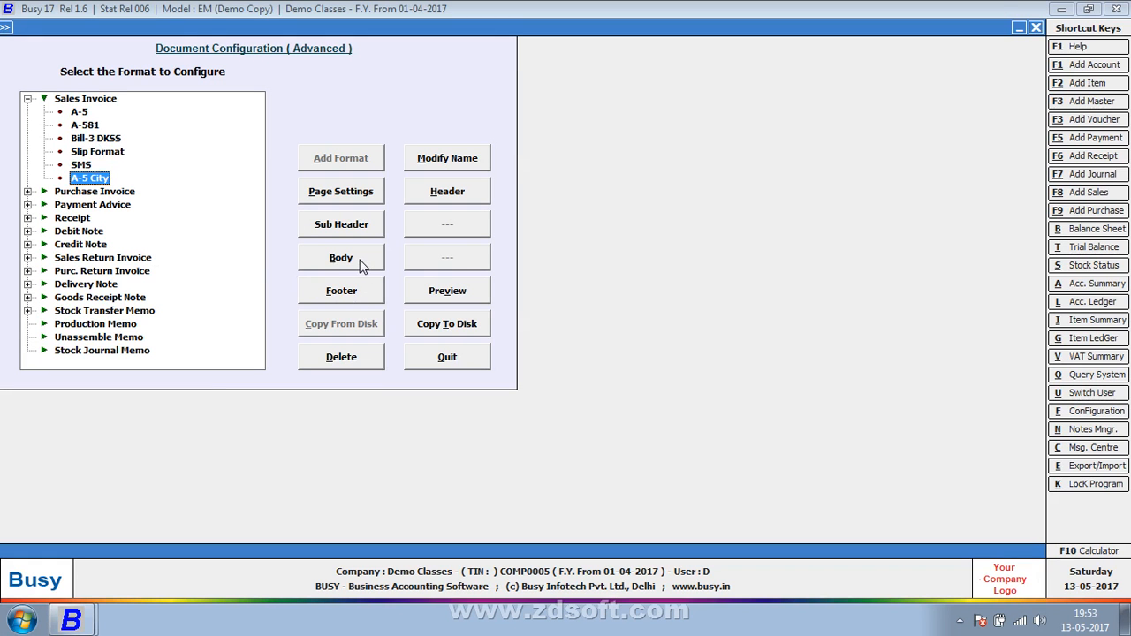
left_click(354, 290)
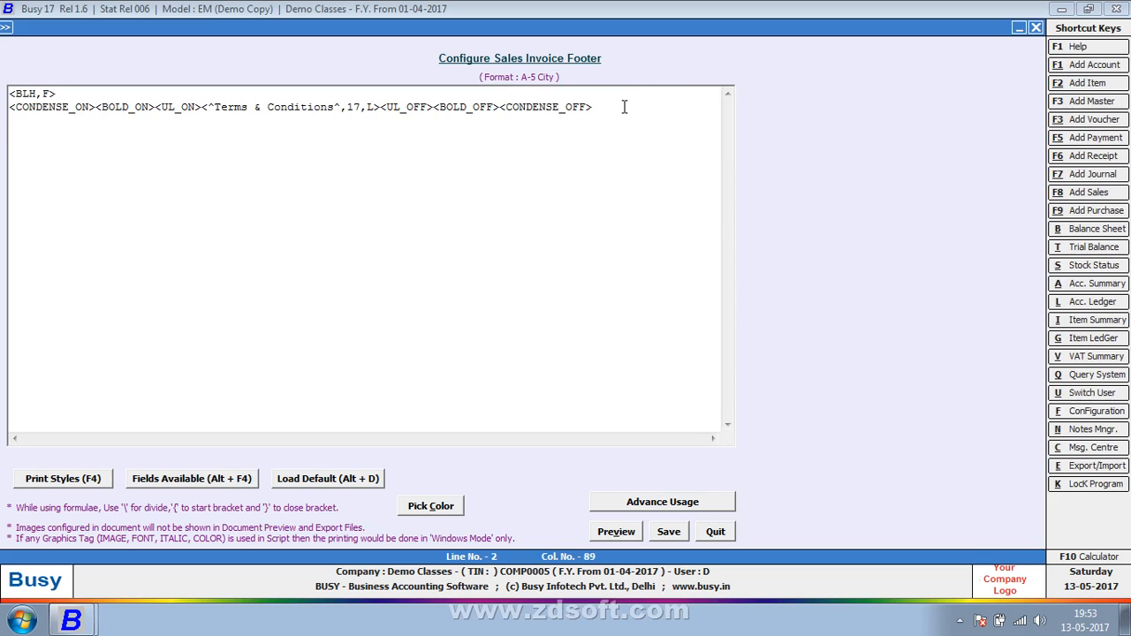
key("Return")
key("ctrl+v")
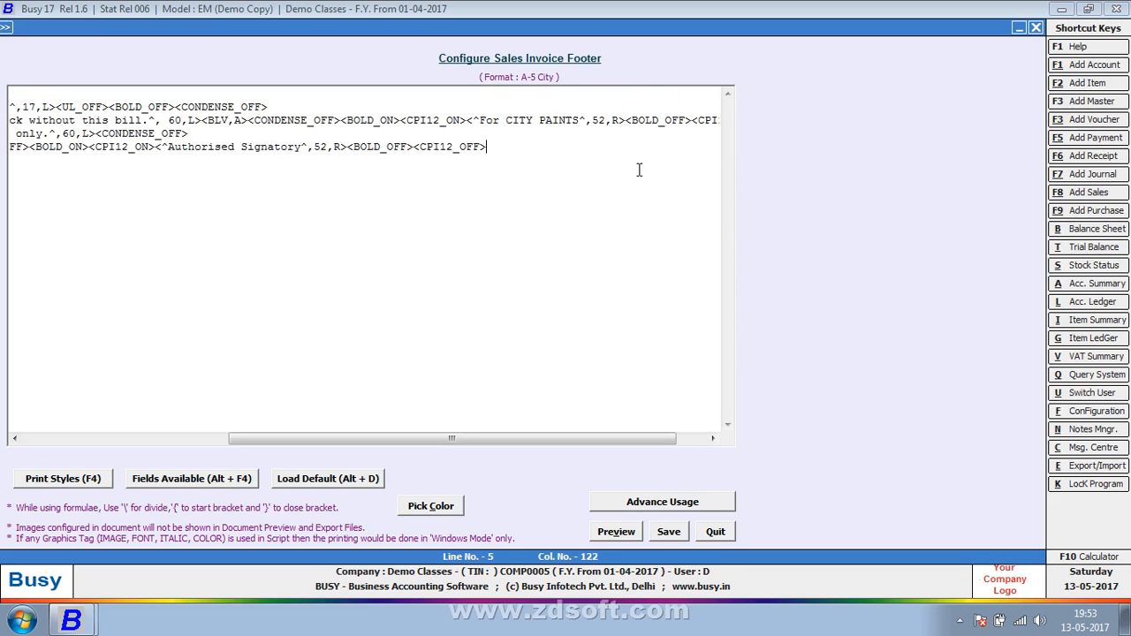
left_click(656, 537)
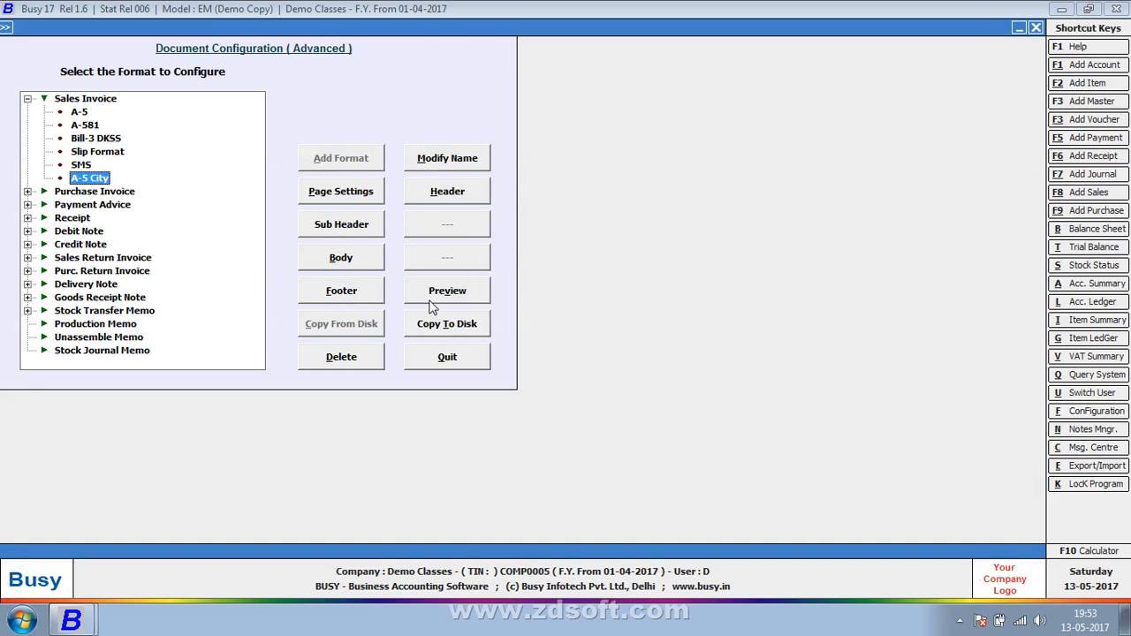
left_click(433, 297)
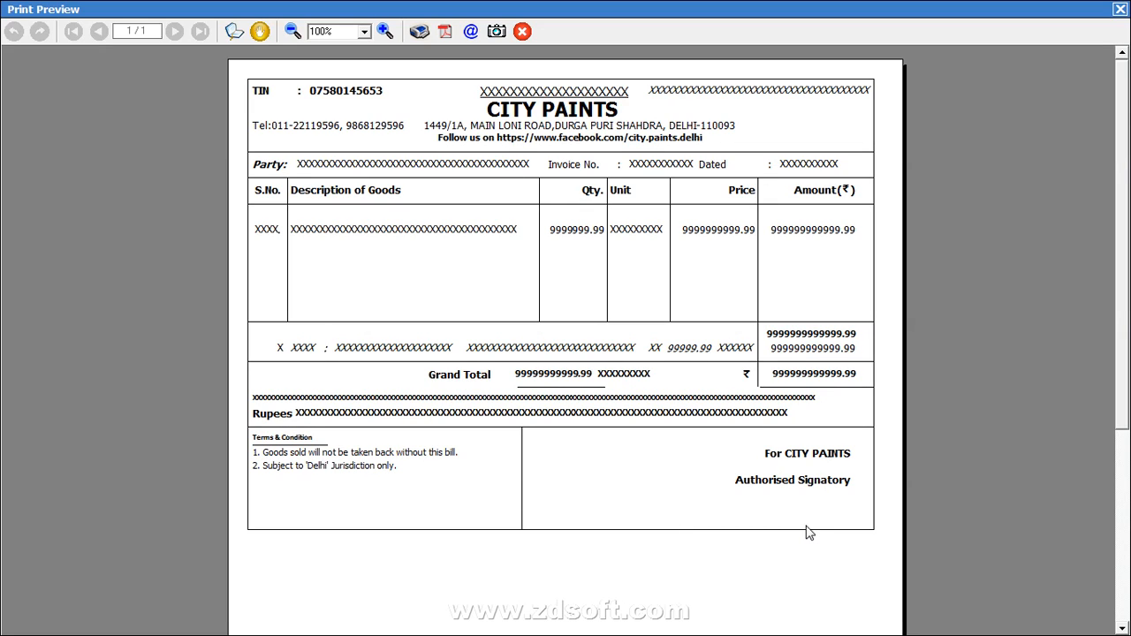
Leave the preview, review the lines of the A-5 City footer script and close it without editing
key("Escape")
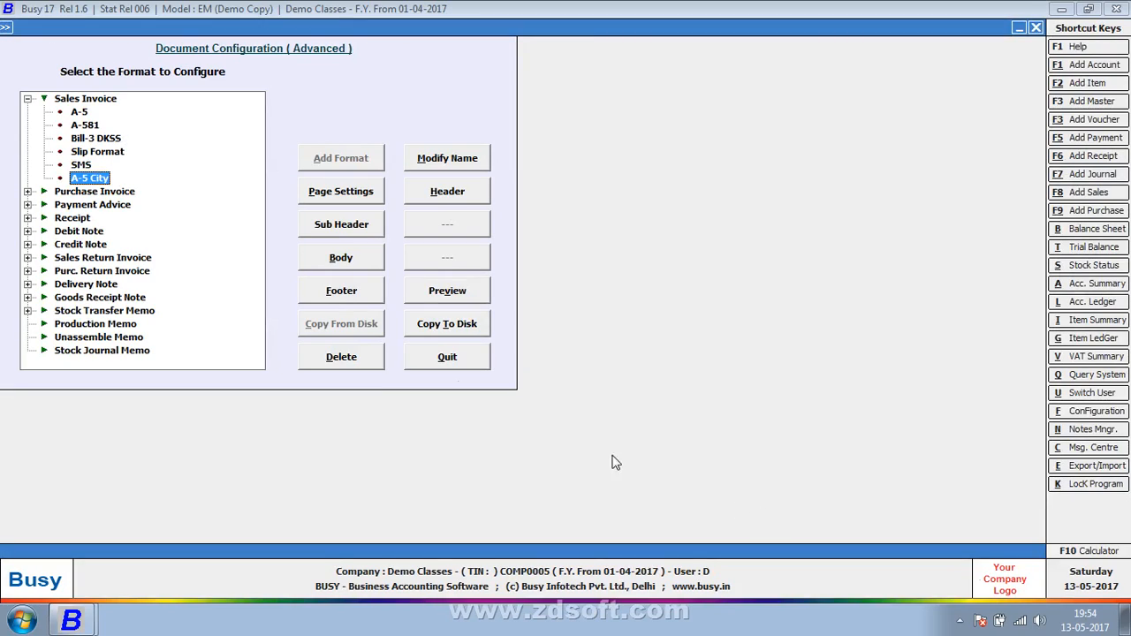
left_click(345, 290)
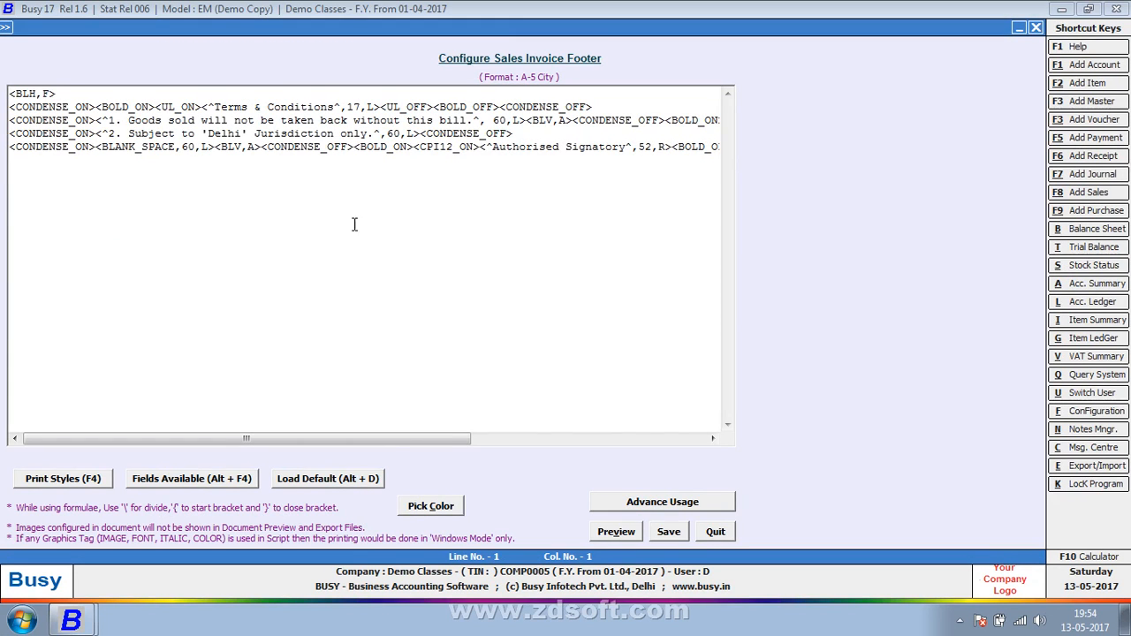
left_click(388, 151)
key("Escape")
key("Return")
In the A-5 City page settings, set the header lines to 0, reduce the footer lines, save and preview the invoice, and leave document configuration
left_click(360, 201)
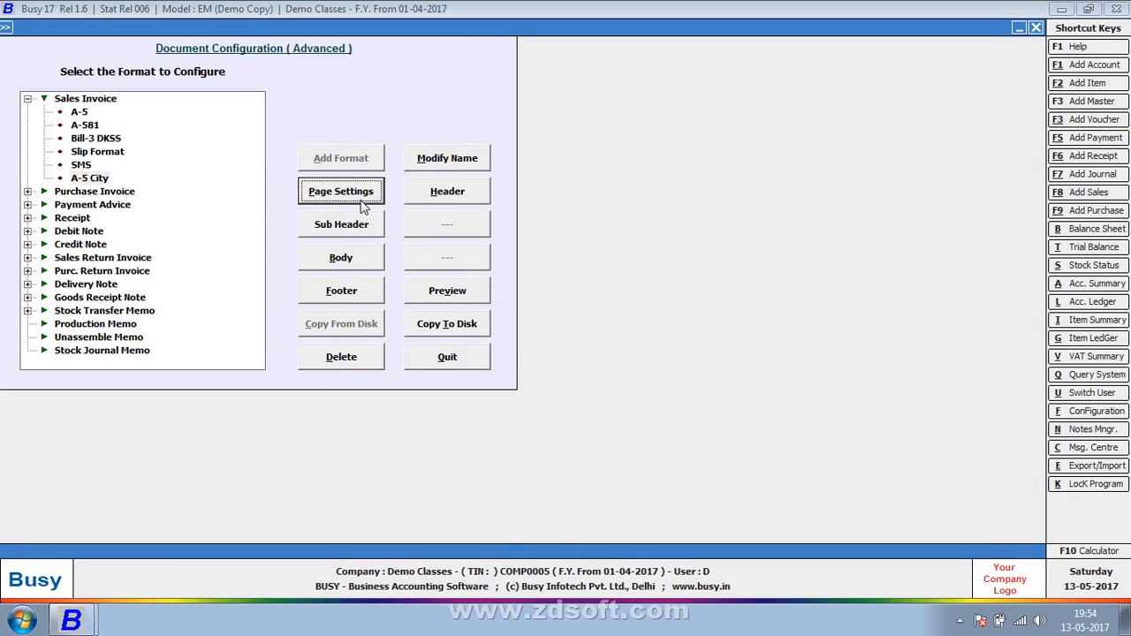
type("0")
key("Return")
key("Return")
key("Return")
key("Return")
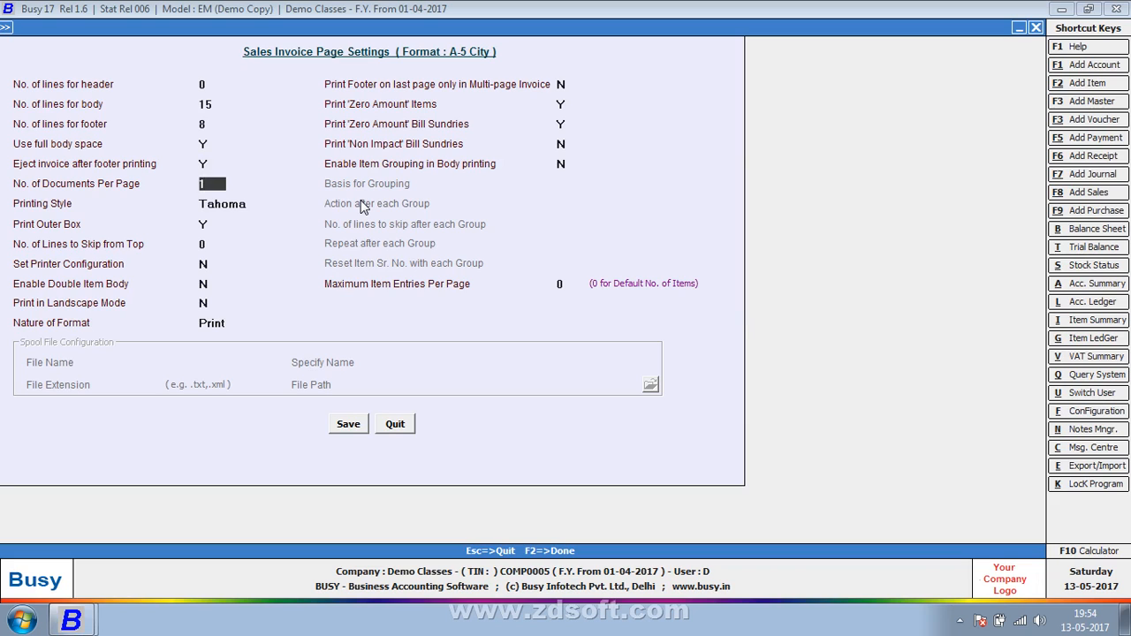
key("Up")
key("Up")
key("Up")
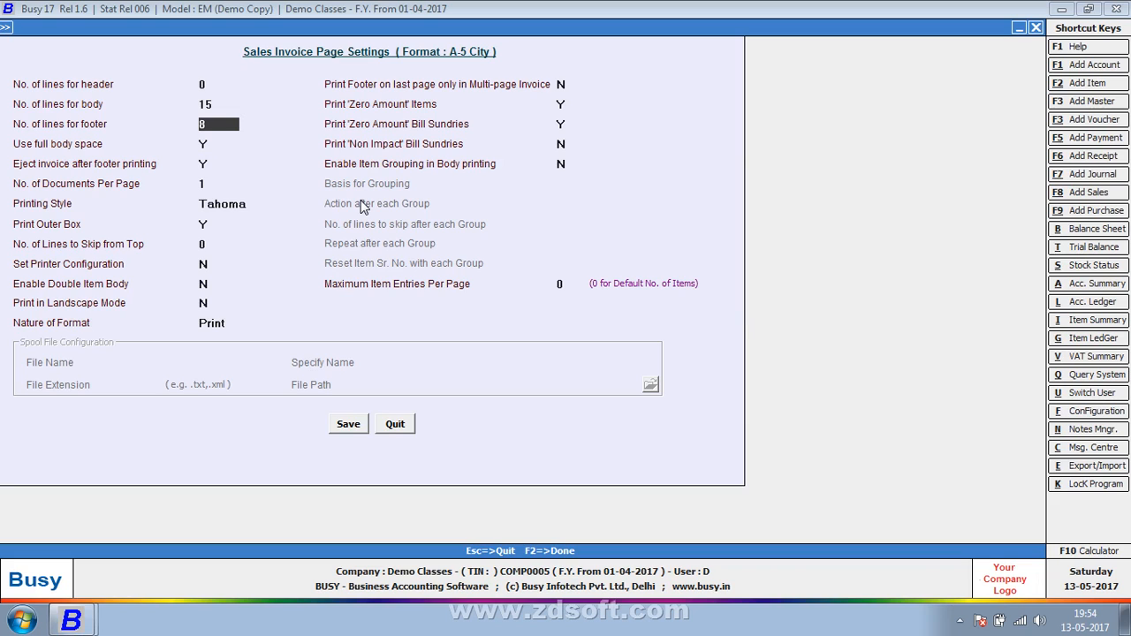
left_click(348, 424)
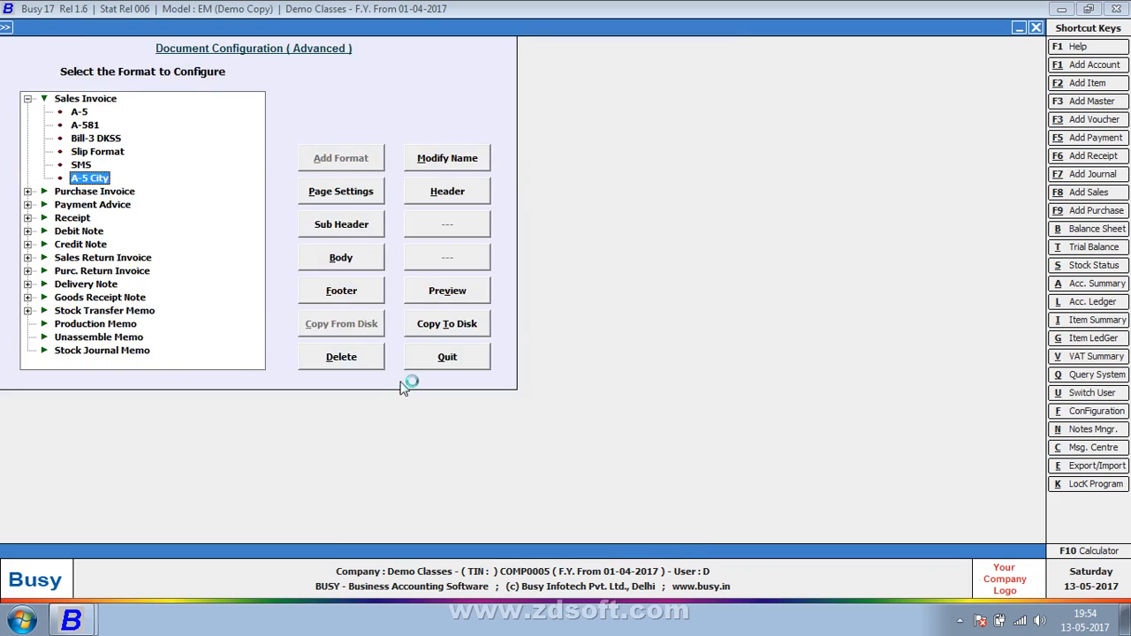
left_click(465, 291)
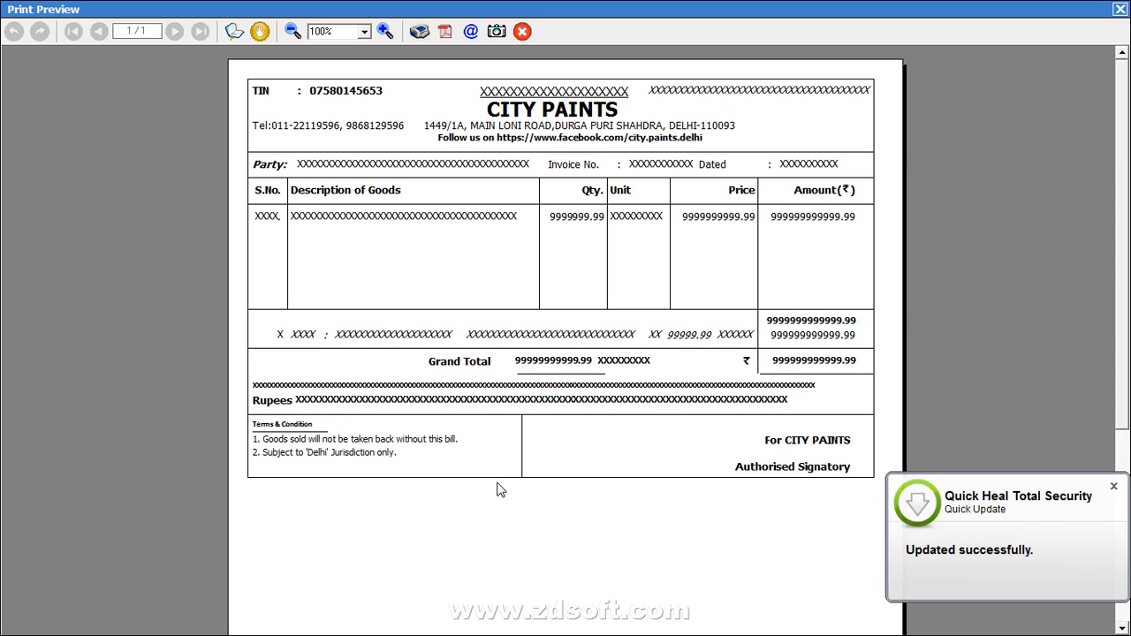
left_click(1119, 11)
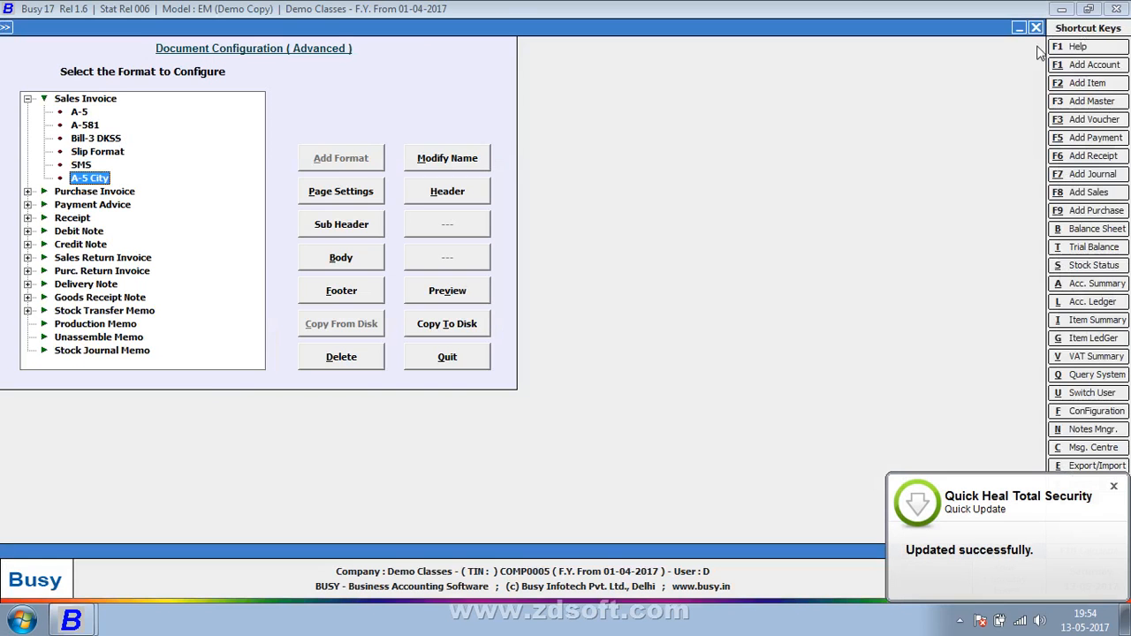
key("Escape")
key("Escape")
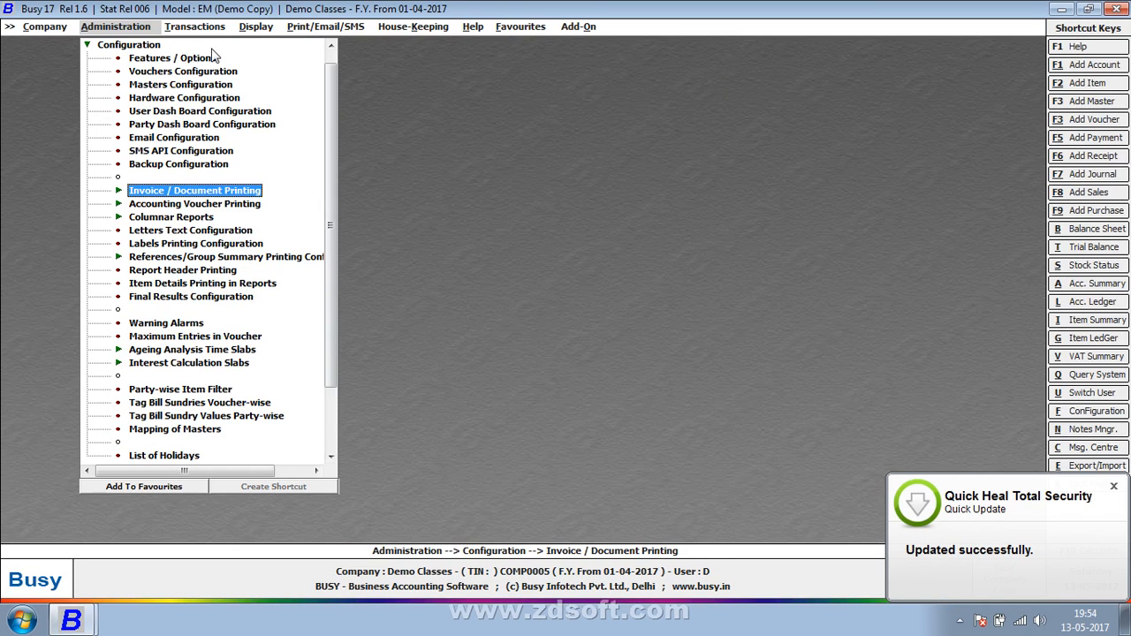
Open the 14-04-2017 sales voucher for modification, check the formats offered for printing its sales invoice, and close it
left_click(221, 27)
left_click(201, 44)
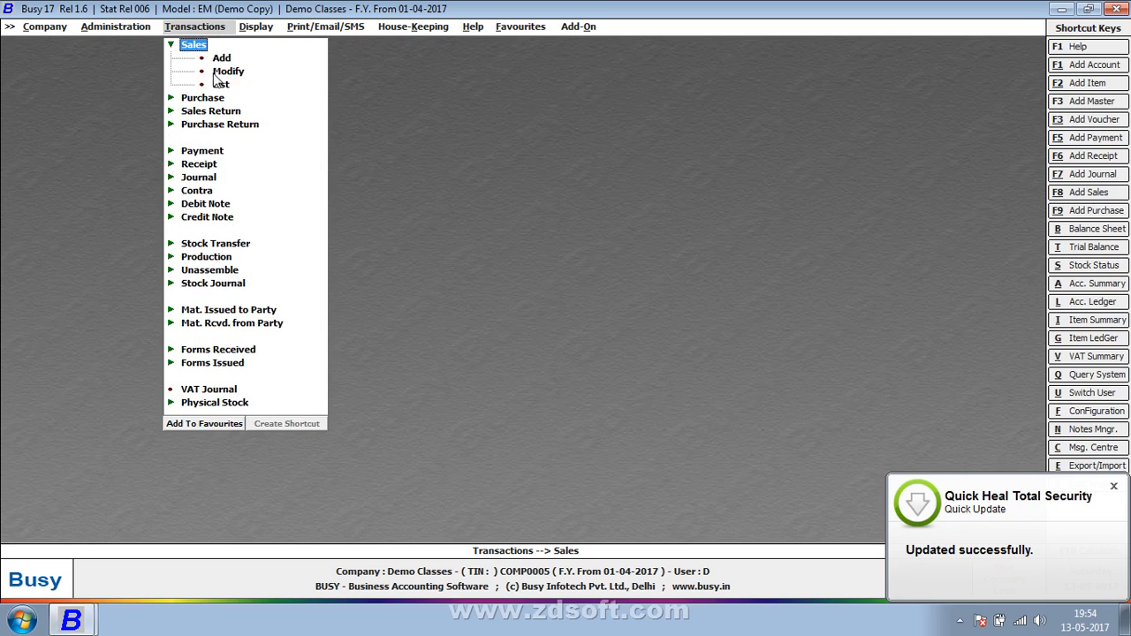
left_click(219, 71)
left_click(154, 175)
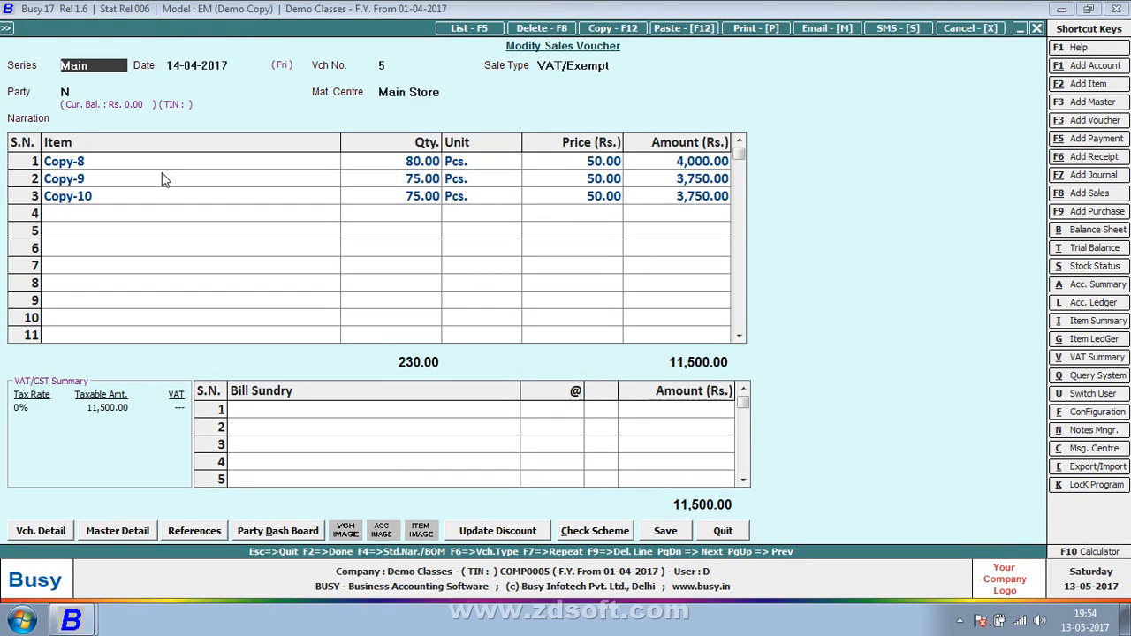
left_click(759, 28)
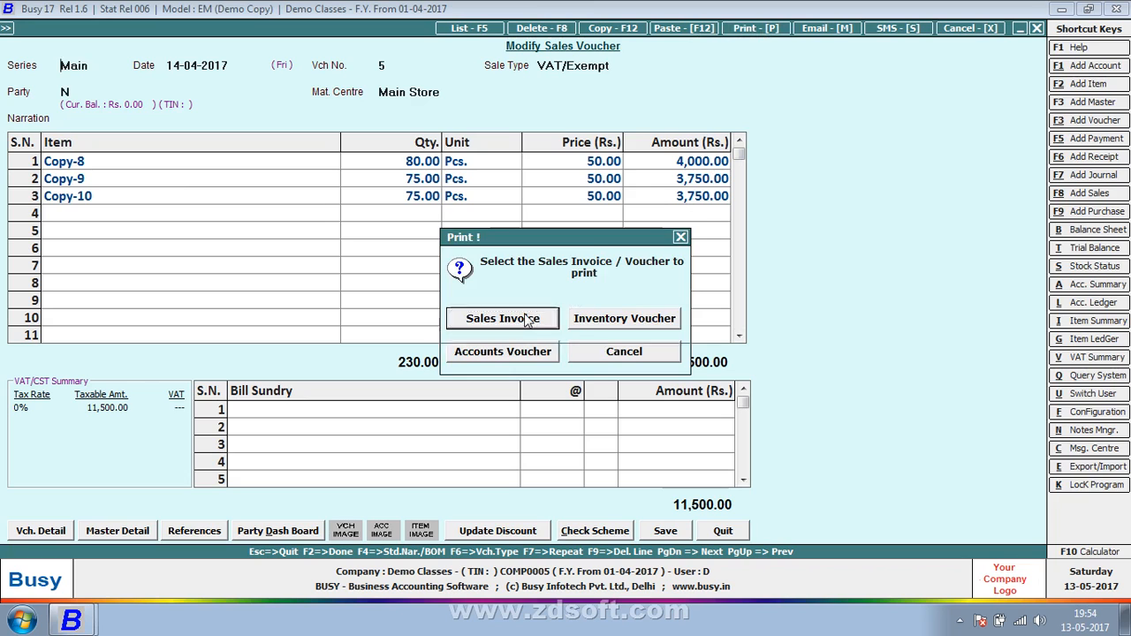
left_click(527, 320)
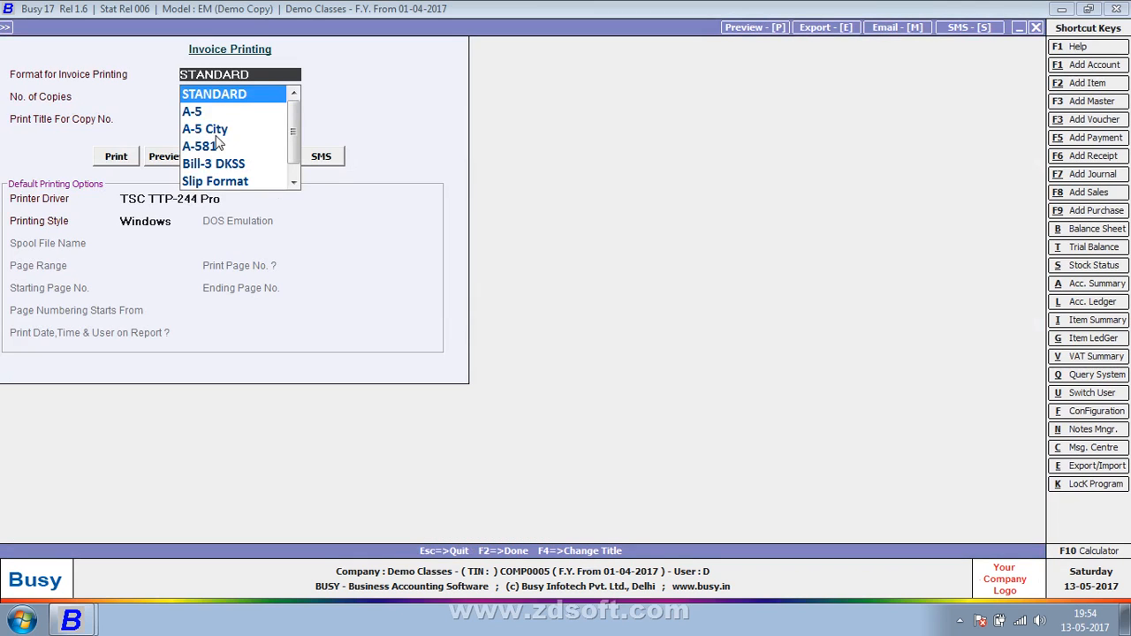
key("Escape")
key("Escape")
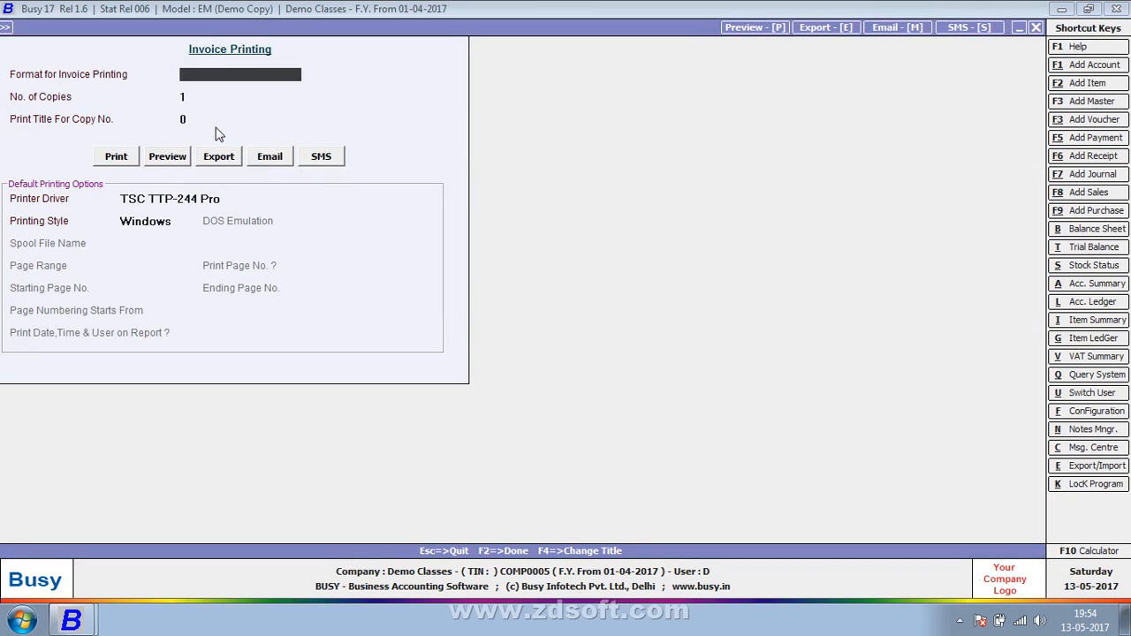
key("Escape")
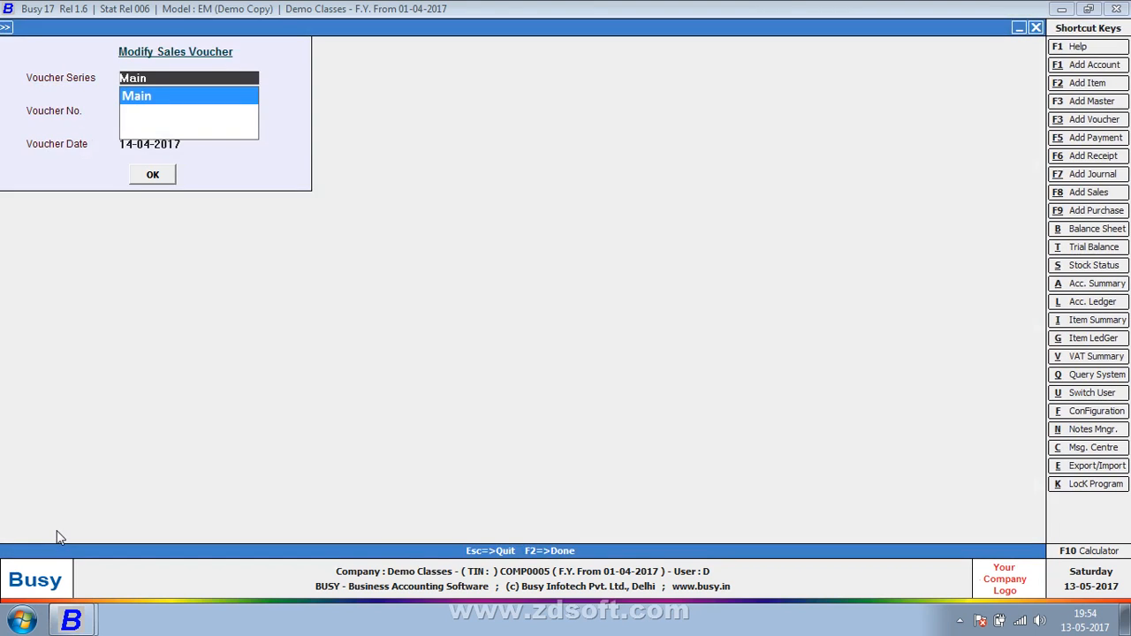
key("Escape")
key("Escape")
key("Escape")
In the voucher configuration of the Main sales series, set Printing Invoice Format 1 to A-5 City for printing after saving
left_click(122, 27)
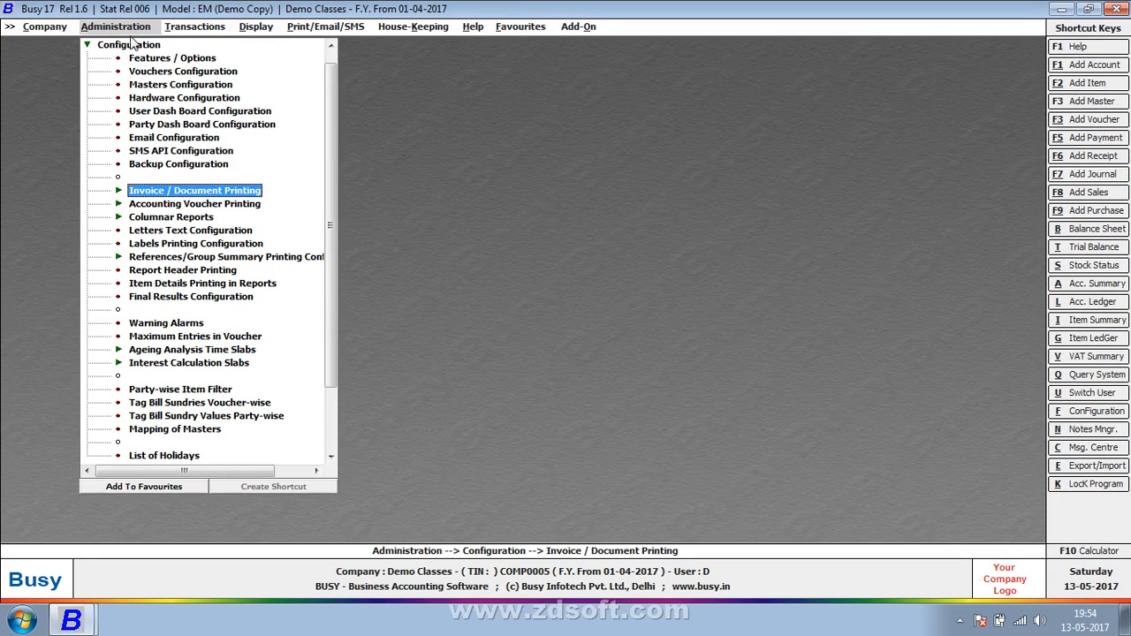
key("Escape")
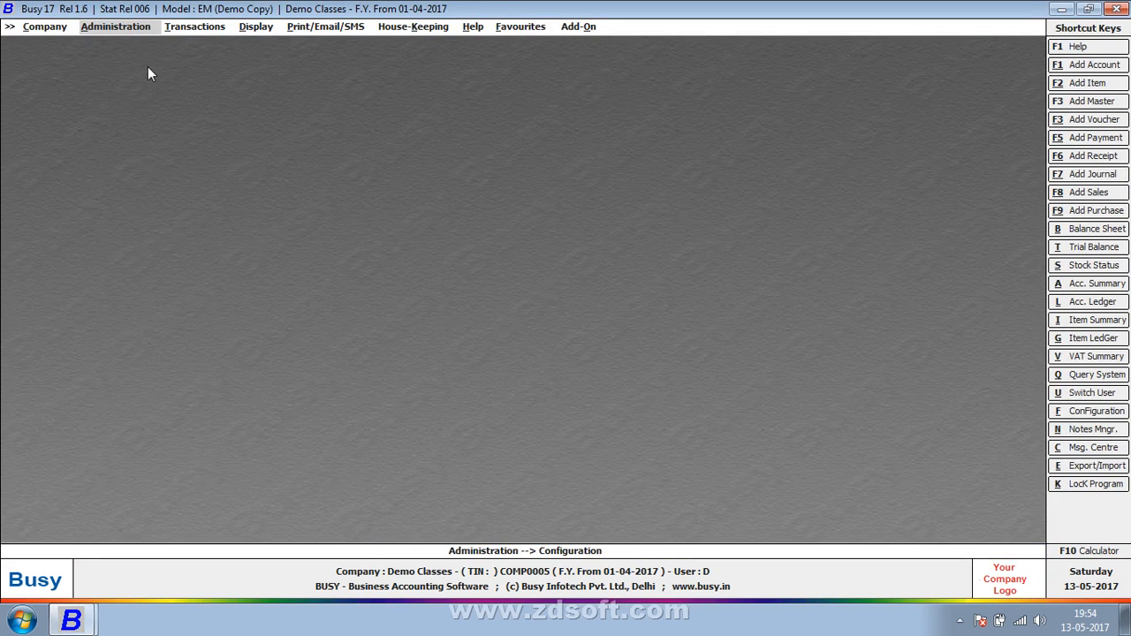
left_click(126, 30)
left_click(135, 62)
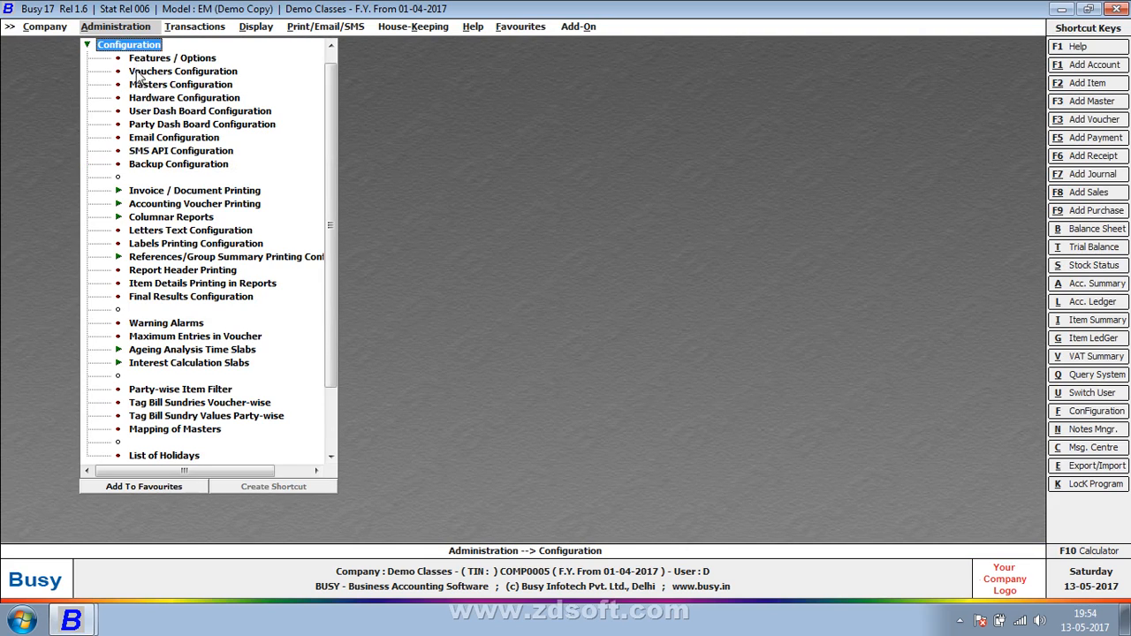
left_click(161, 71)
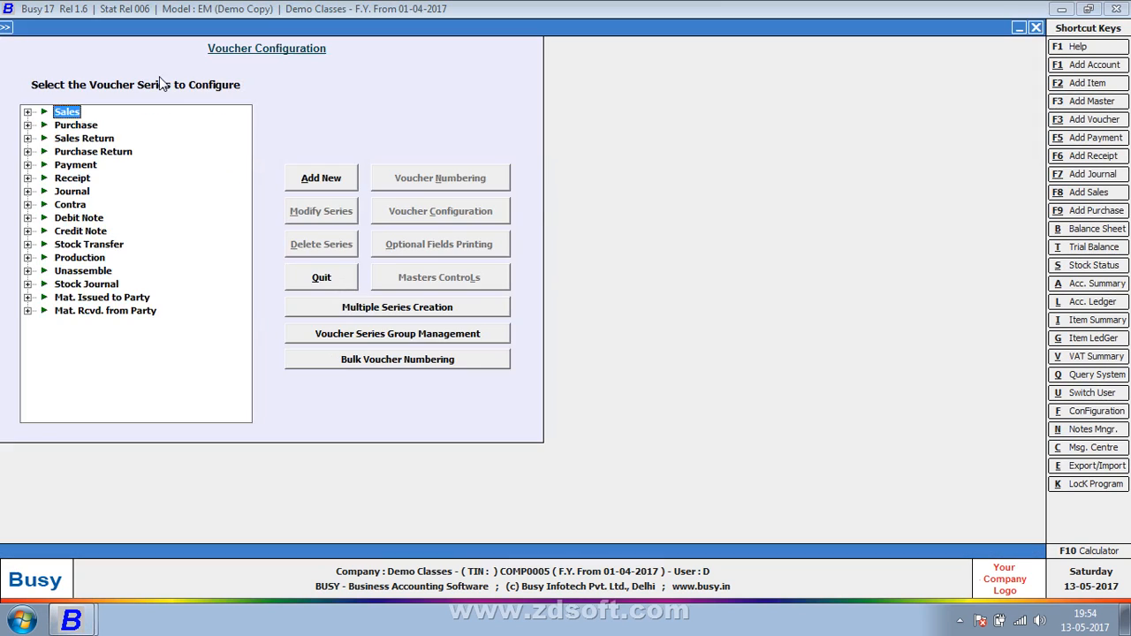
left_click(44, 112)
left_click(76, 126)
left_click(449, 213)
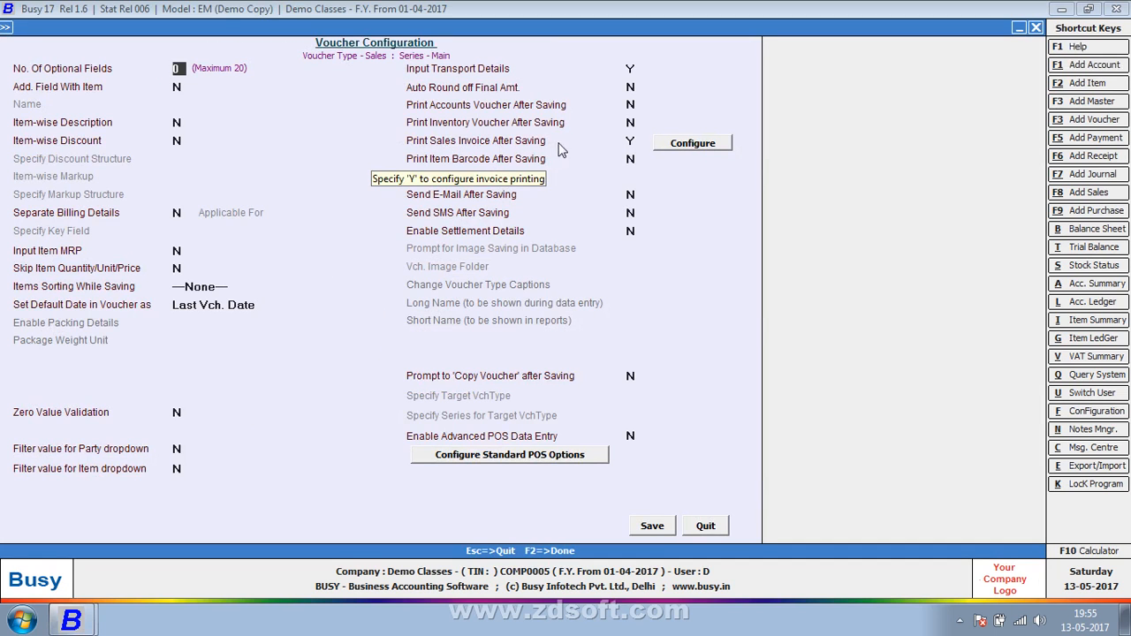
left_click(682, 145)
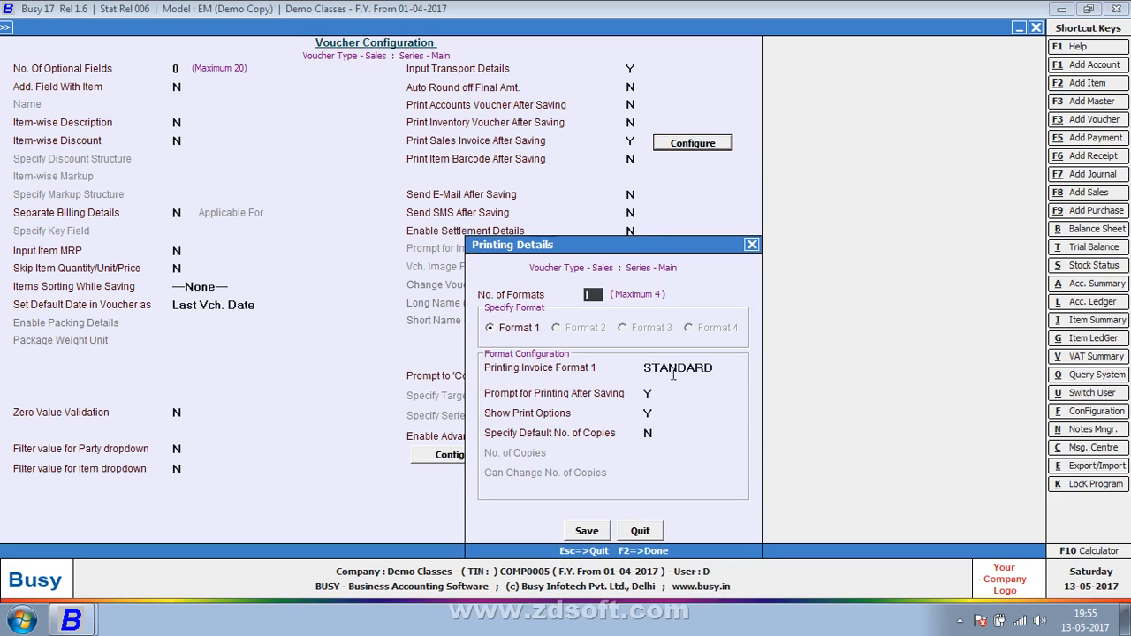
left_click(673, 369)
left_click(668, 423)
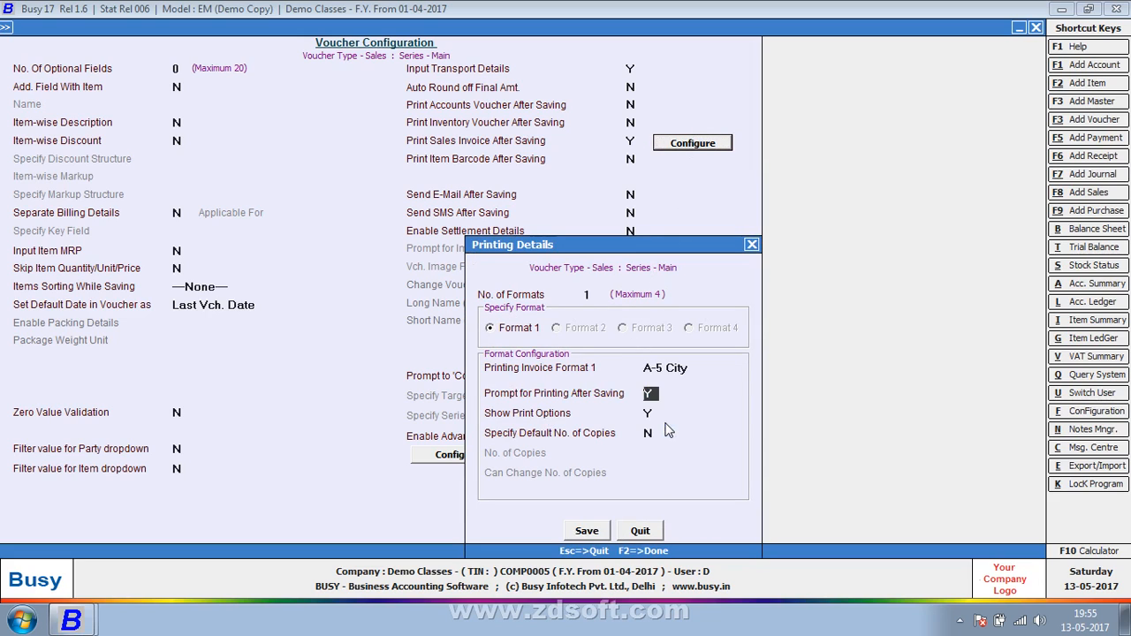
Enable the default number of copies for invoice printing, set it to 2, save the Main sales voucher configuration and leave it
left_click(649, 433)
key("y")
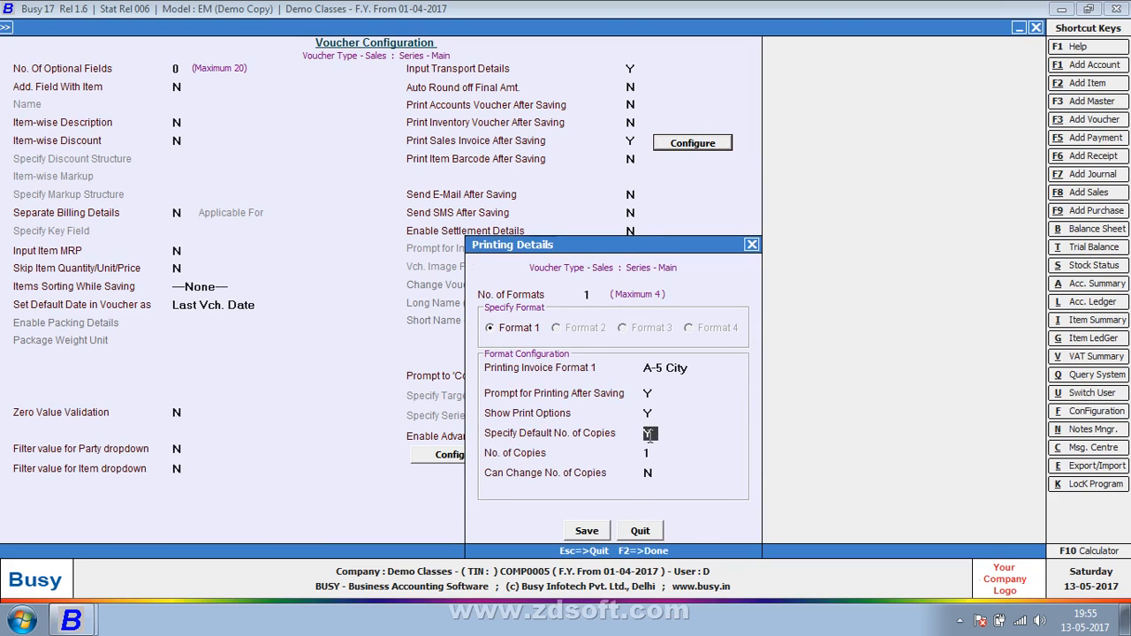
key("Return")
type("2")
key("Return")
key("Return")
key("Return")
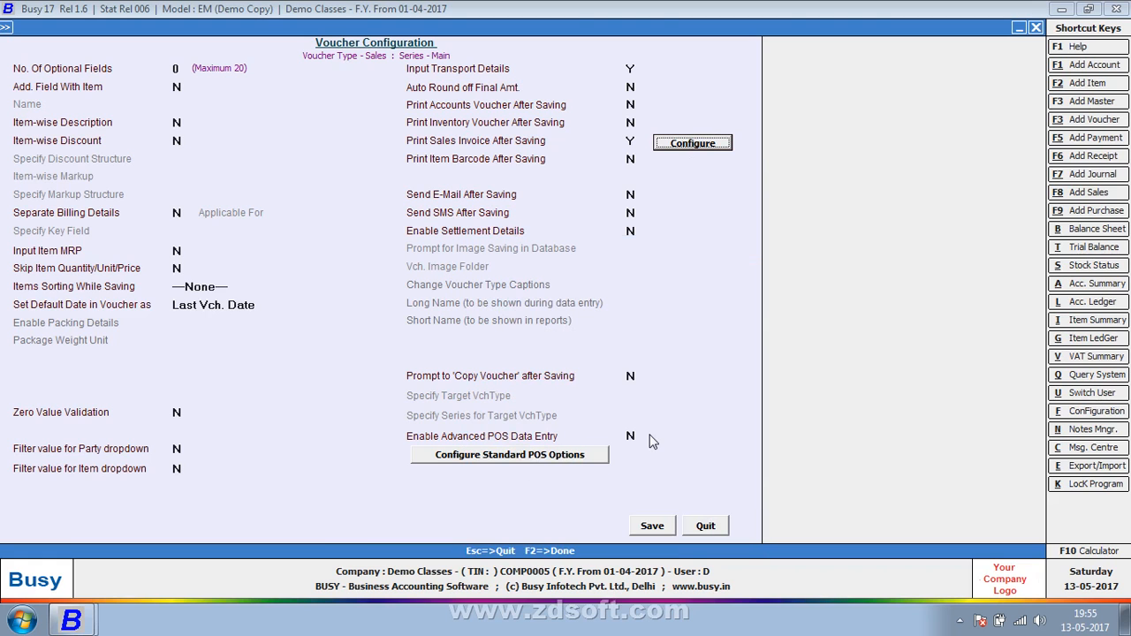
left_click(640, 521)
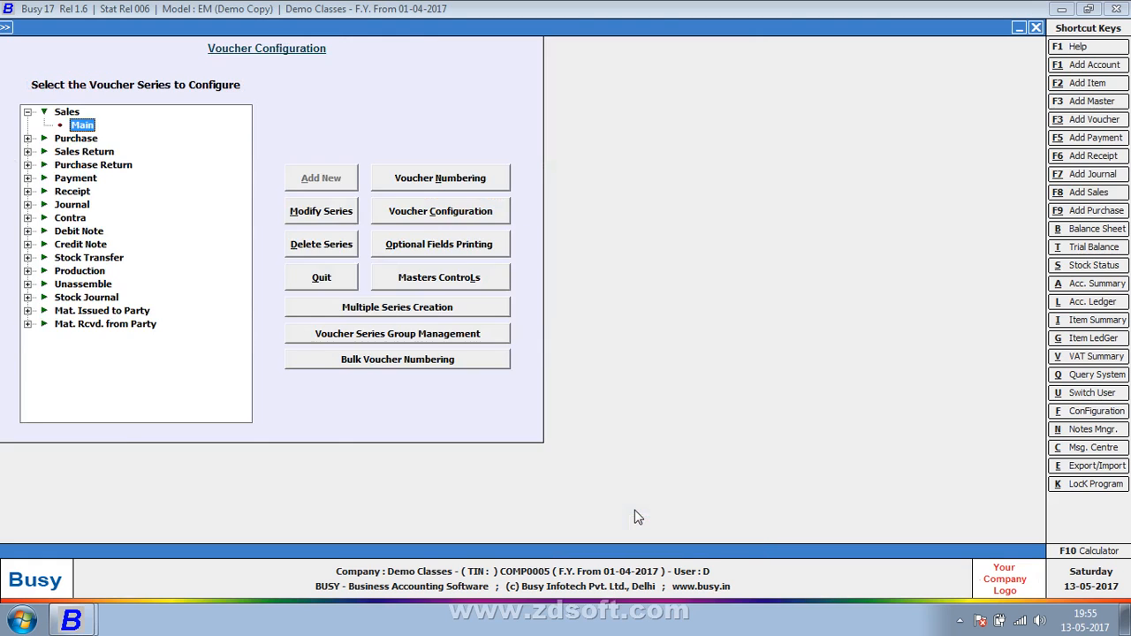
key("Escape")
key("Escape")
Reopen the 14-04-2017 sales voucher and bring up the printing options for its sales invoice
left_click(195, 28)
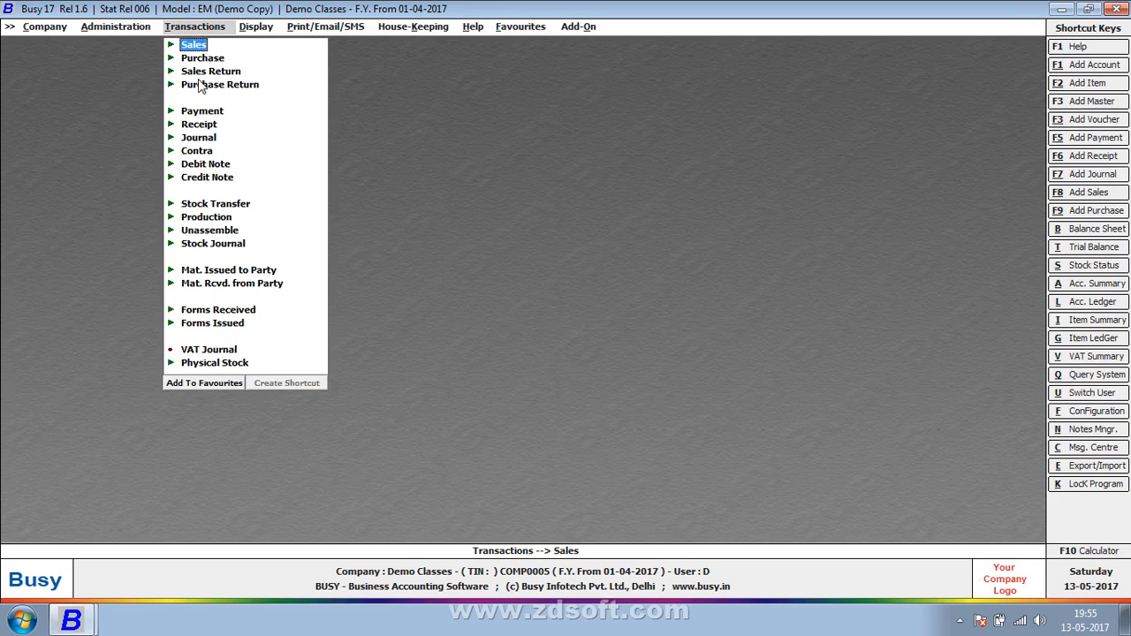
left_click(194, 46)
left_click(226, 71)
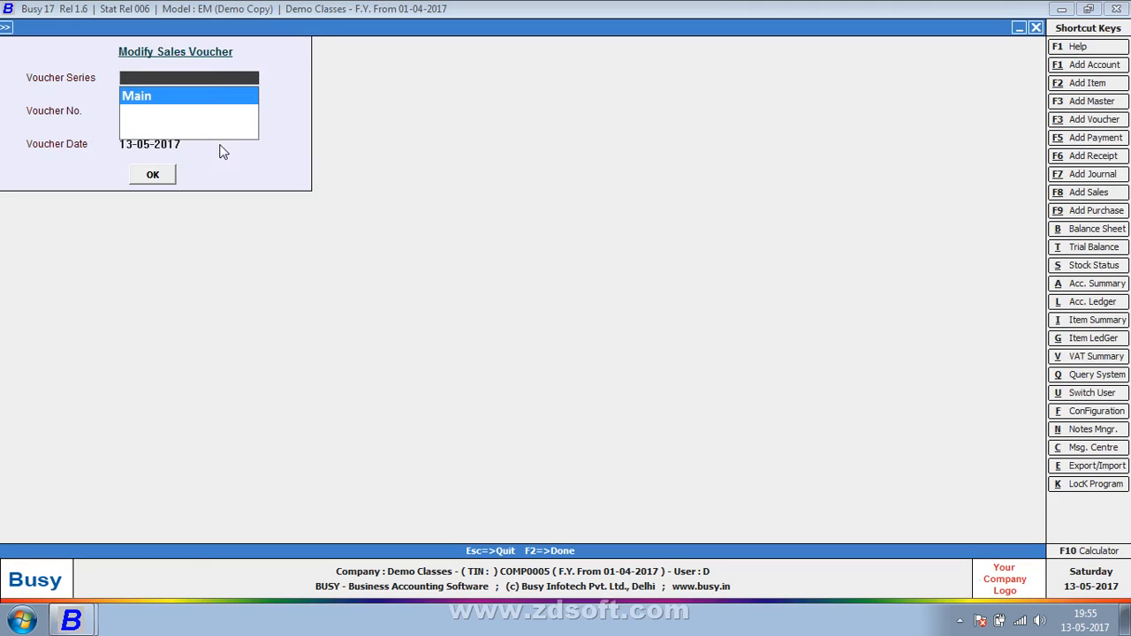
left_click(150, 175)
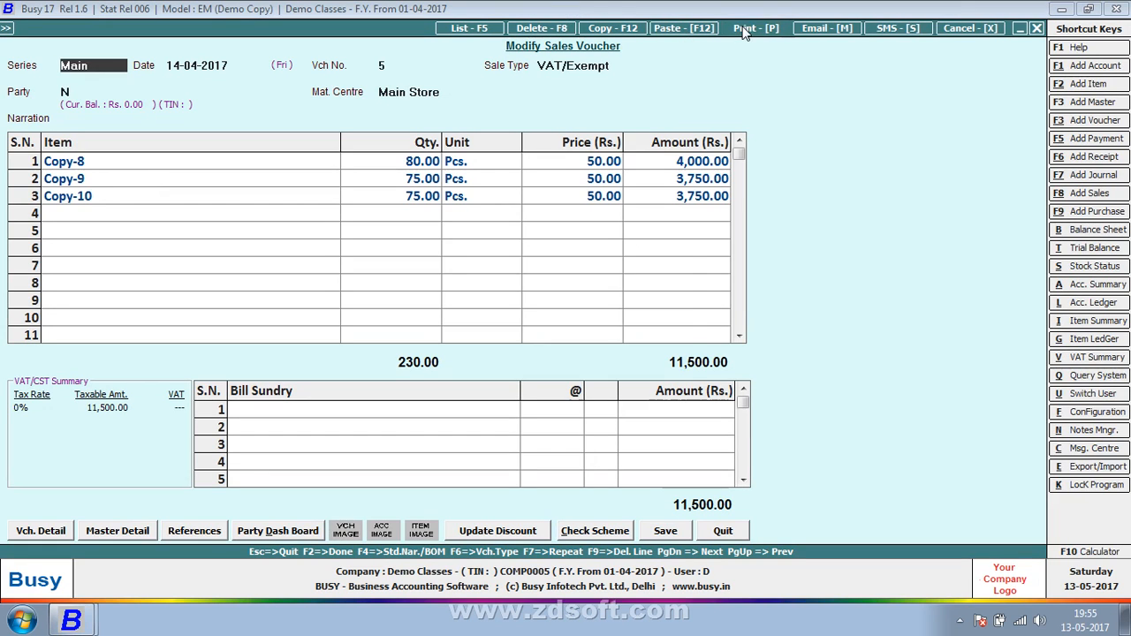
left_click(744, 29)
left_click(528, 305)
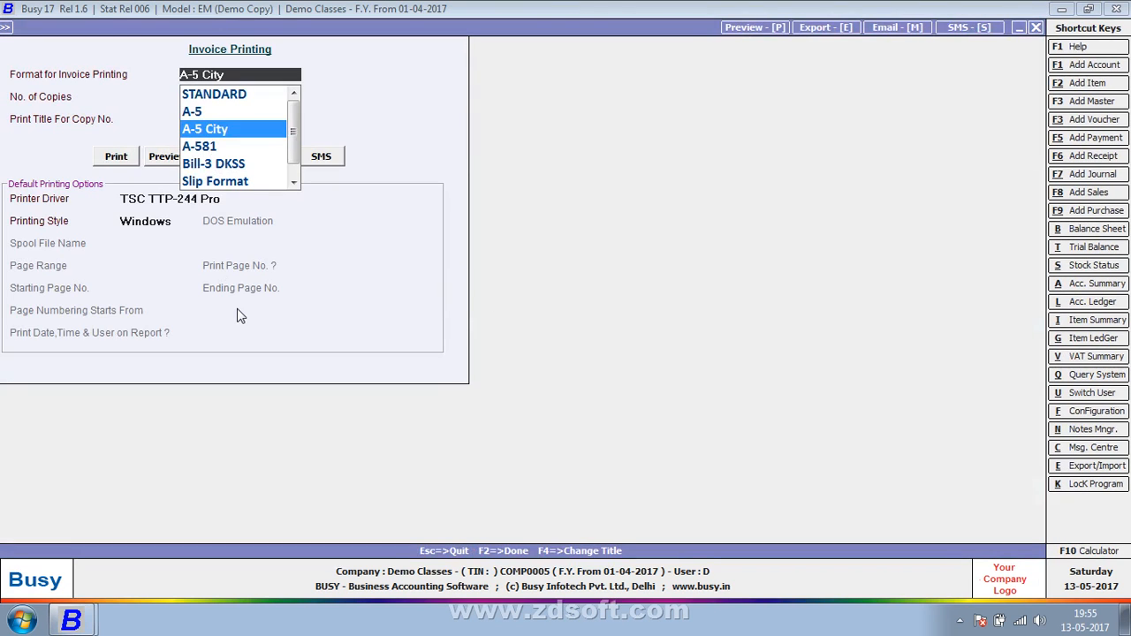
Try the STANDARD format with the Aloof Laser Printer driver, reselect A-5 City and leave invoice printing without printing
left_click(226, 96)
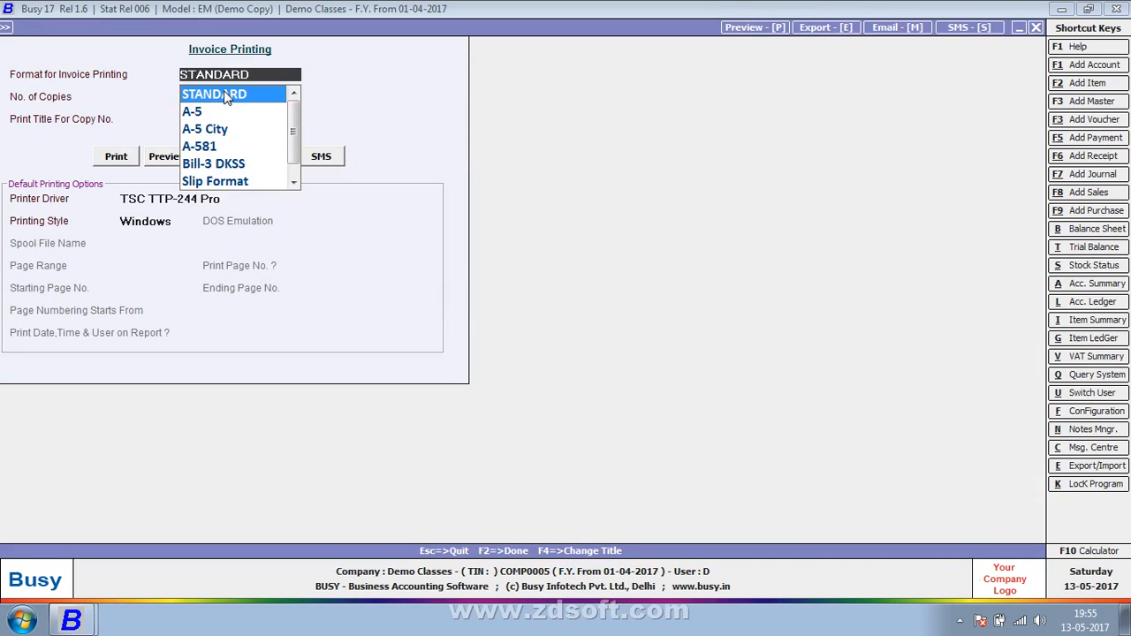
left_click(203, 203)
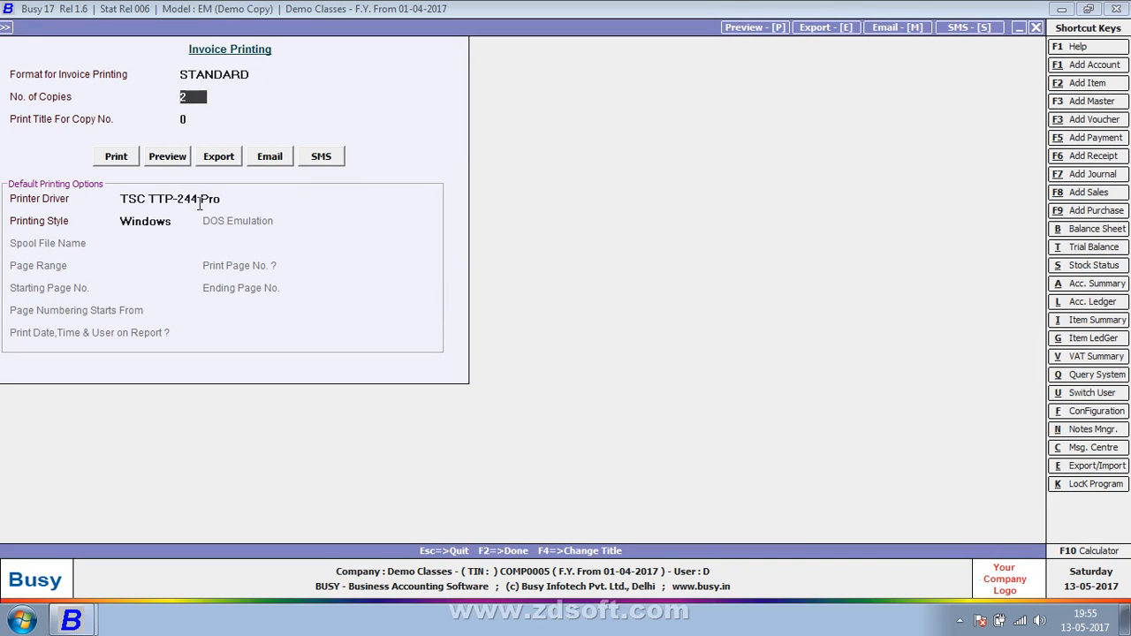
left_click(203, 200)
left_click(415, 243)
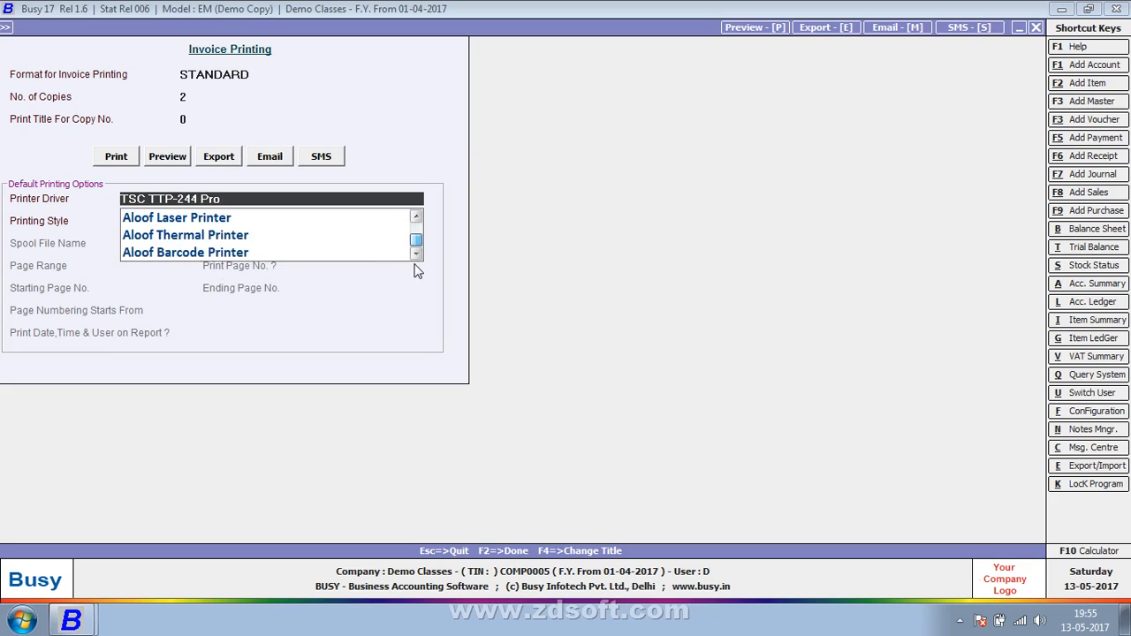
left_click(224, 225)
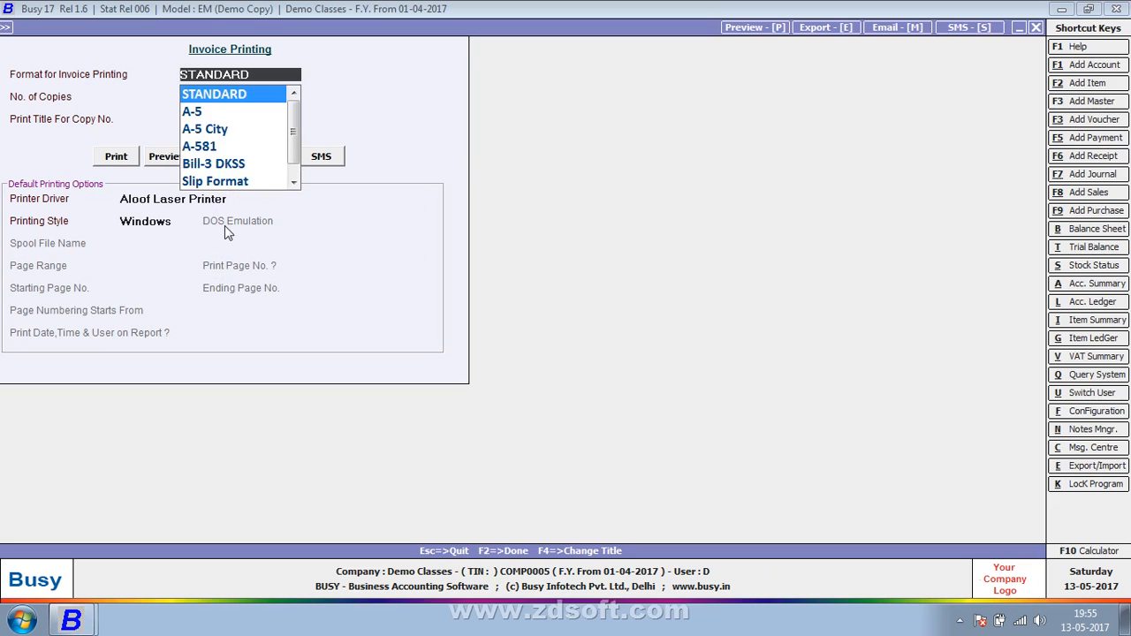
left_click(228, 132)
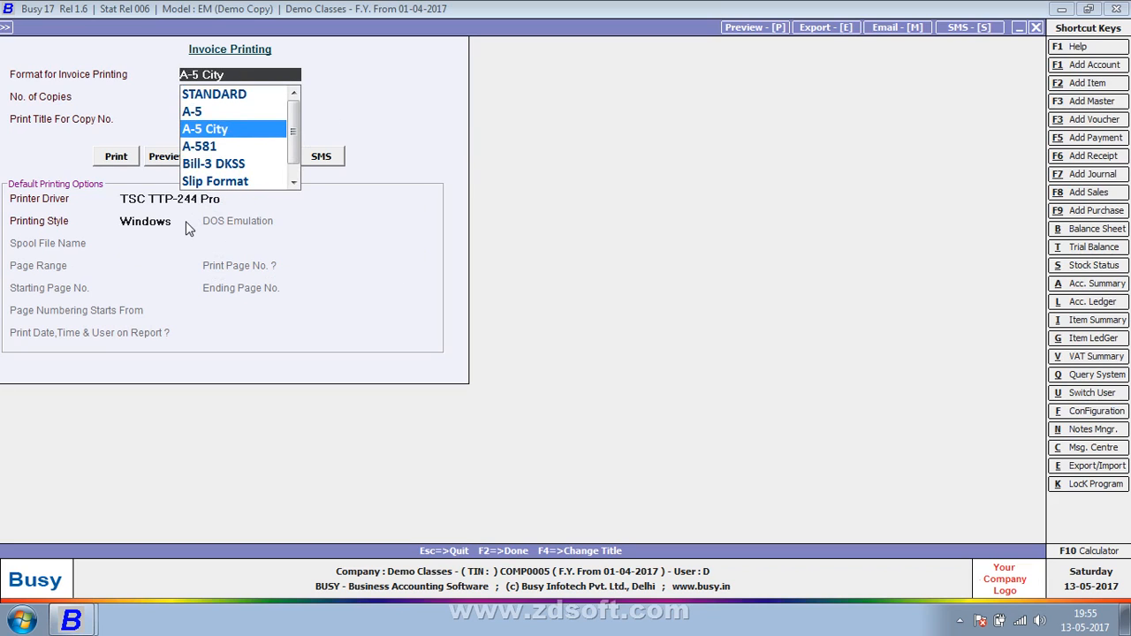
key("Escape")
key("Escape")
key("Escape")
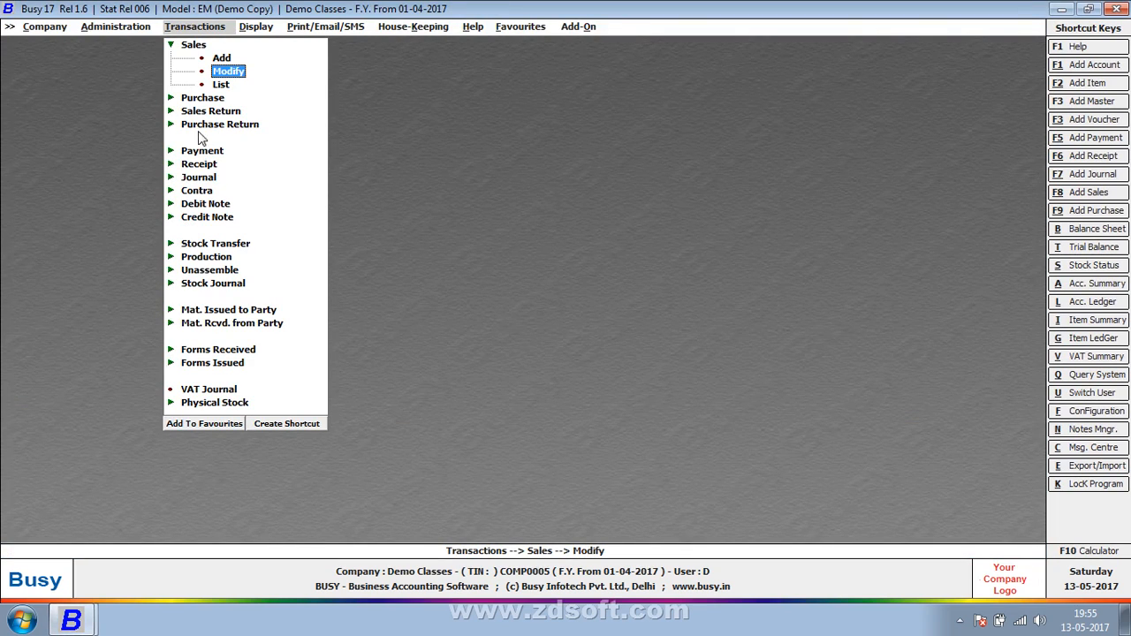
Open the page settings of the A-5 City sales invoice format in the advanced invoice/document printing configuration
left_click(141, 34)
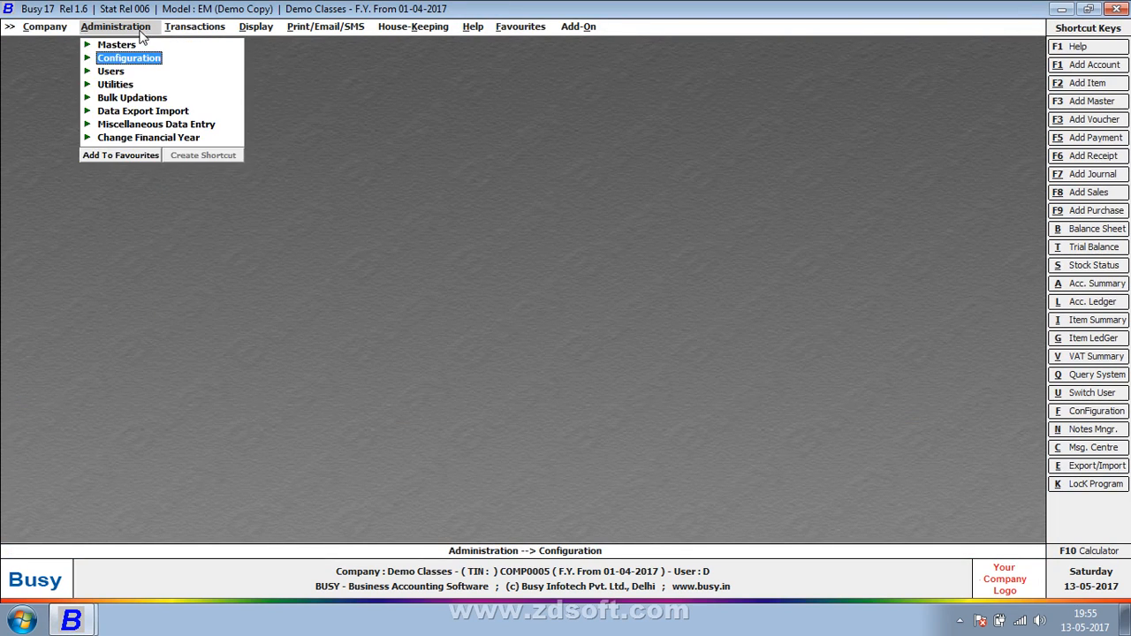
left_click(140, 57)
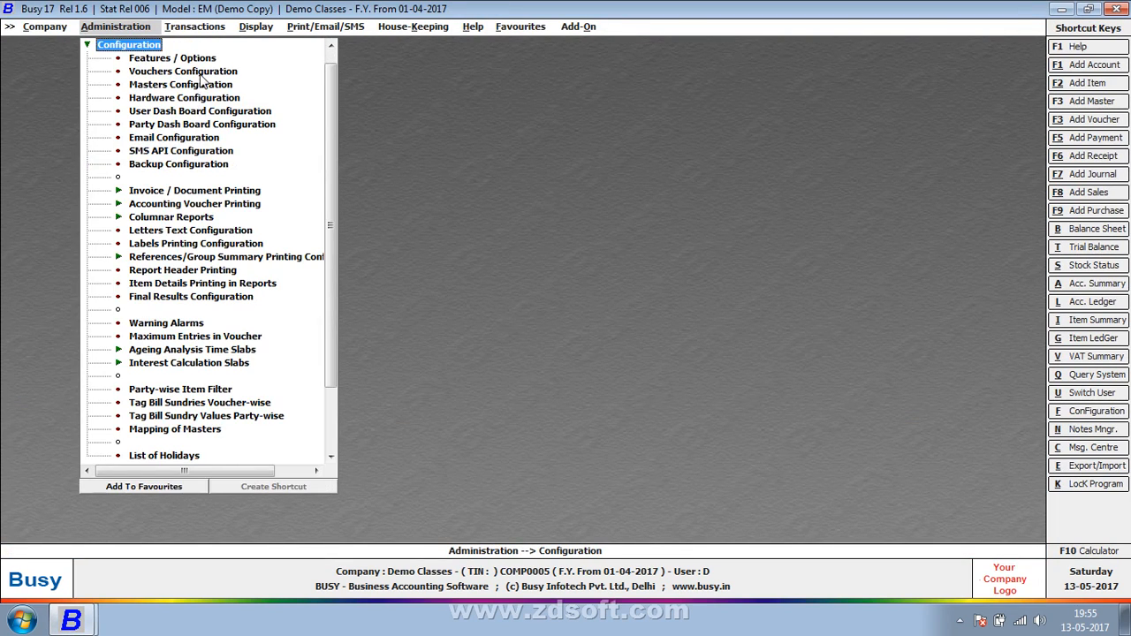
left_click(189, 192)
left_click(180, 218)
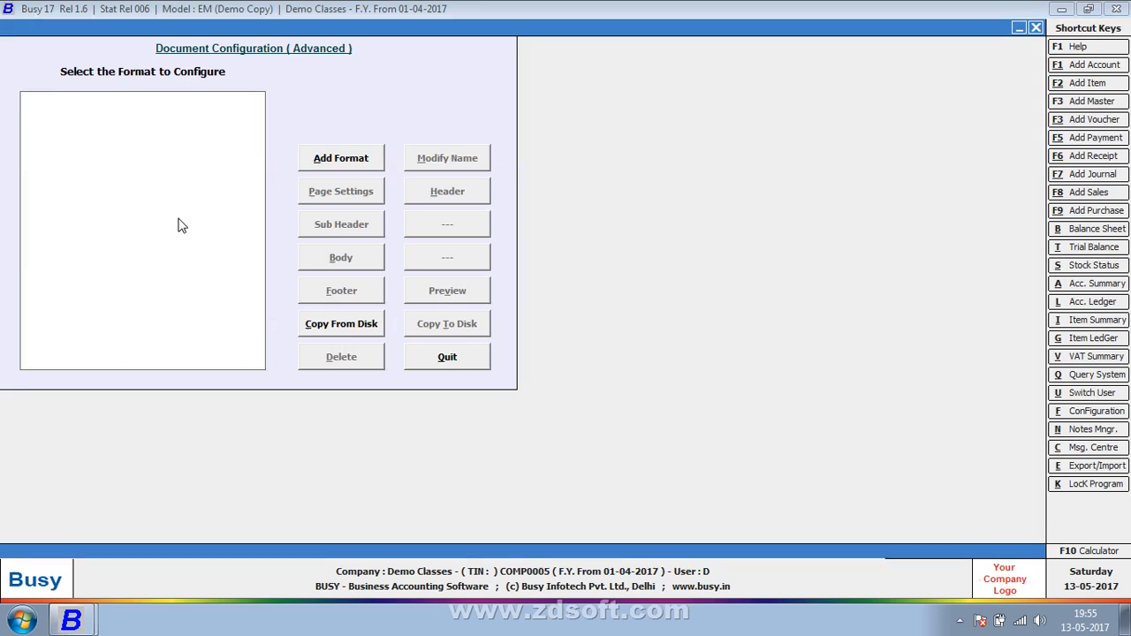
key("Escape")
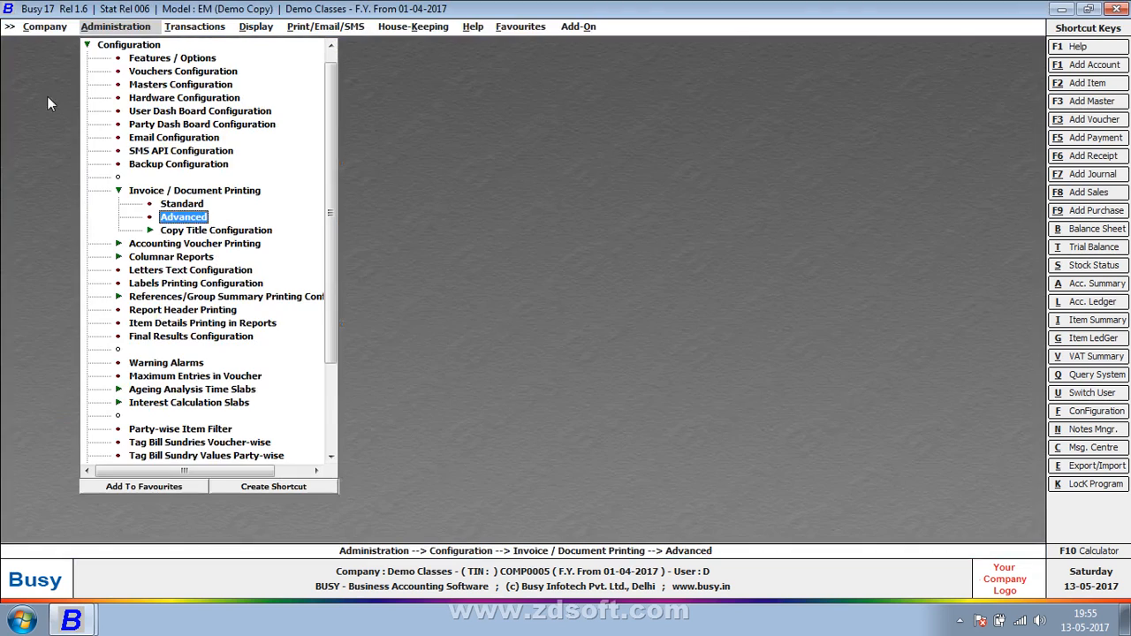
left_click(185, 221)
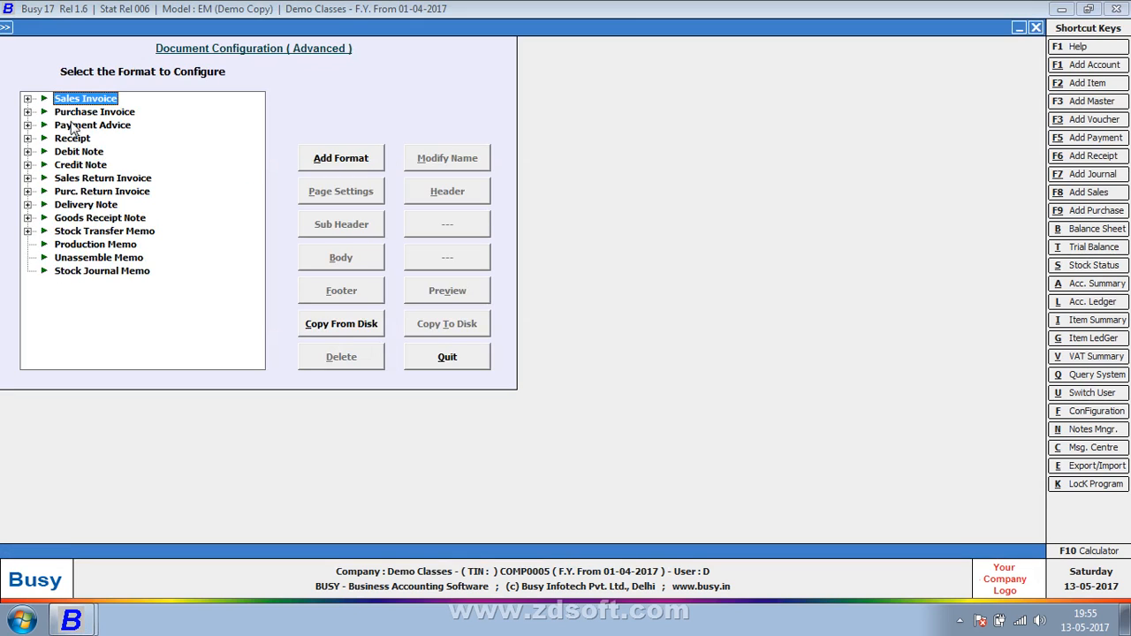
left_click(30, 99)
left_click(95, 125)
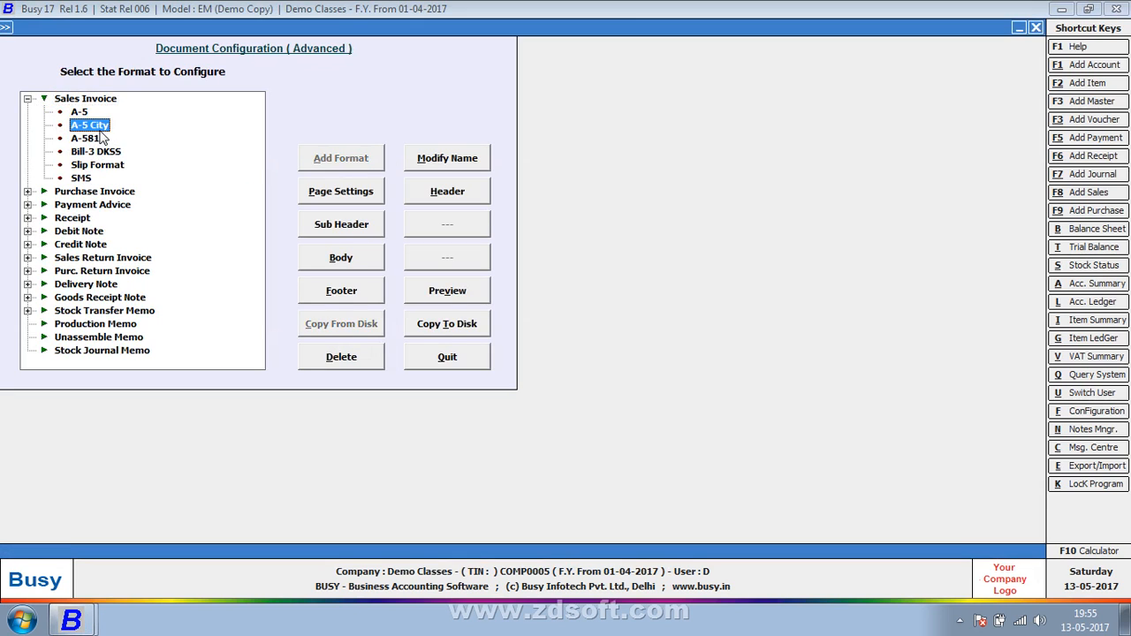
left_click(315, 198)
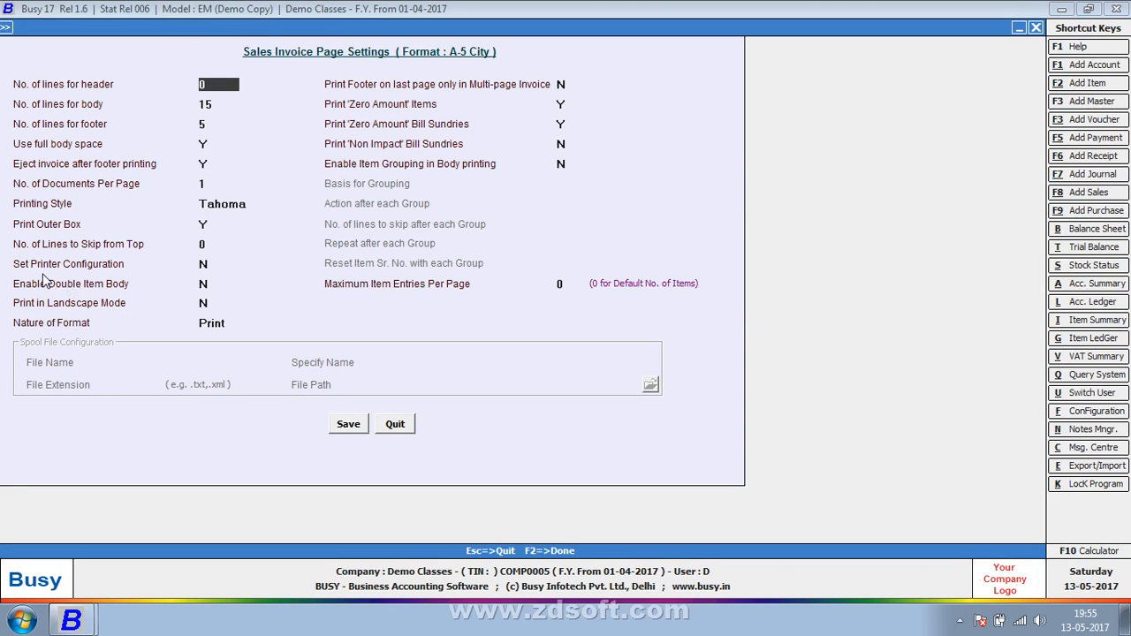
Enable the format's own printer configuration and save it with Gprinter GP-1124D as the default printer driver
left_click(201, 270)
type("Y")
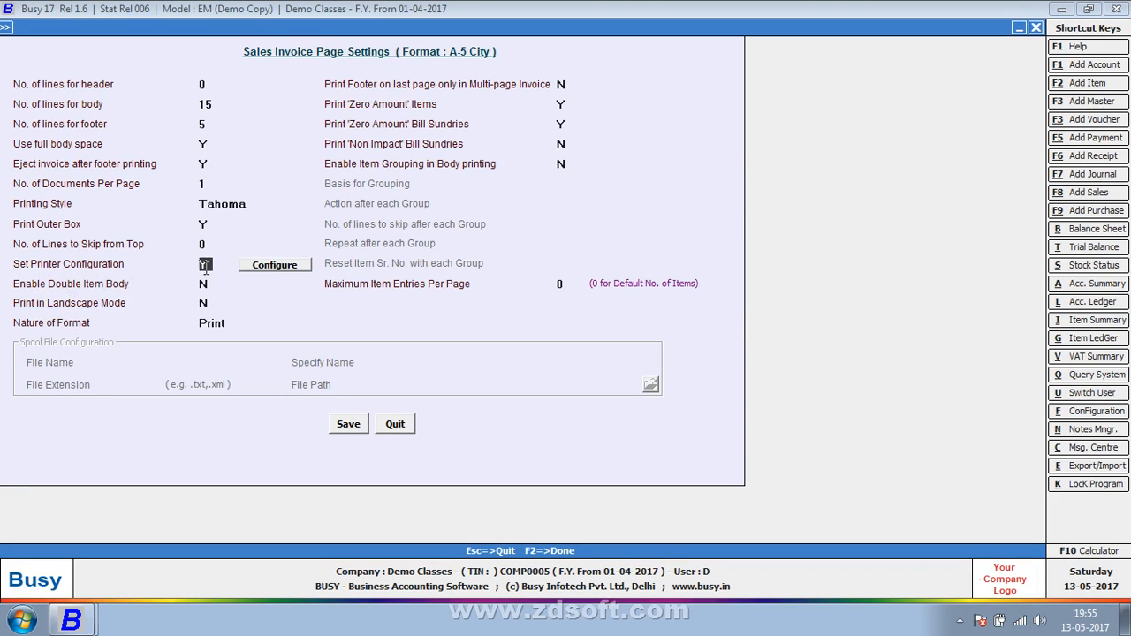
left_click(275, 265)
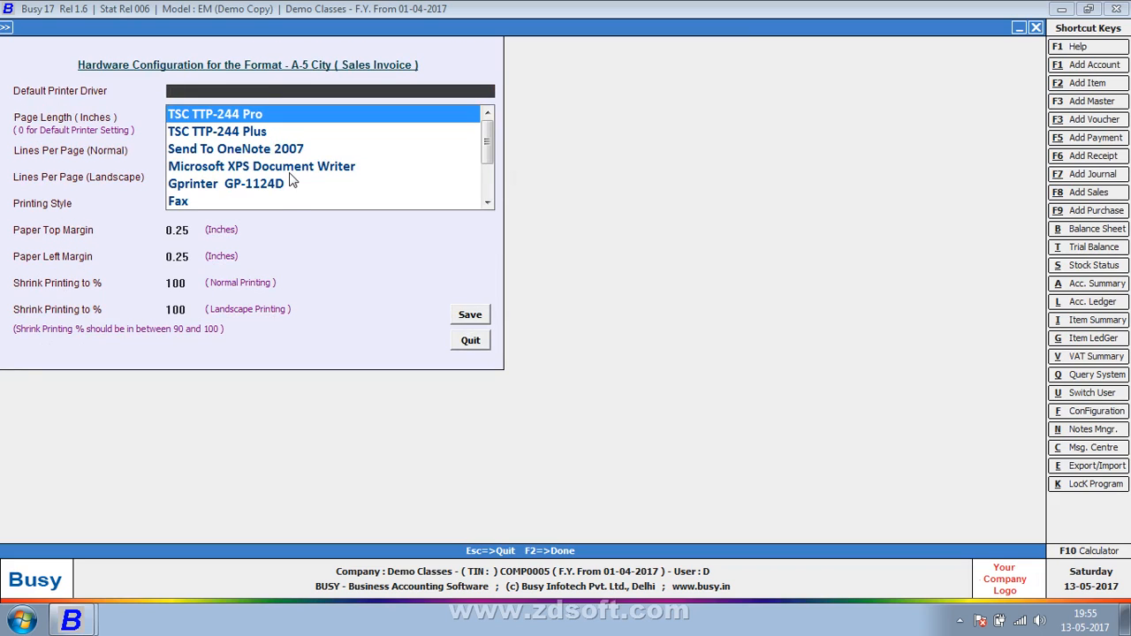
left_click(240, 185)
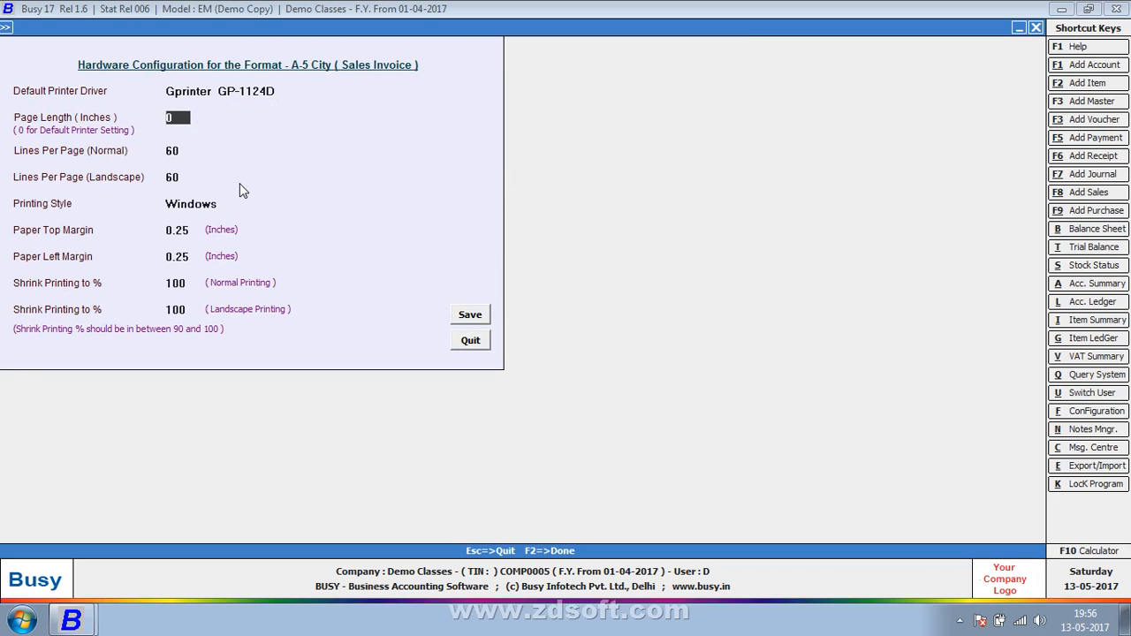
left_click(469, 318)
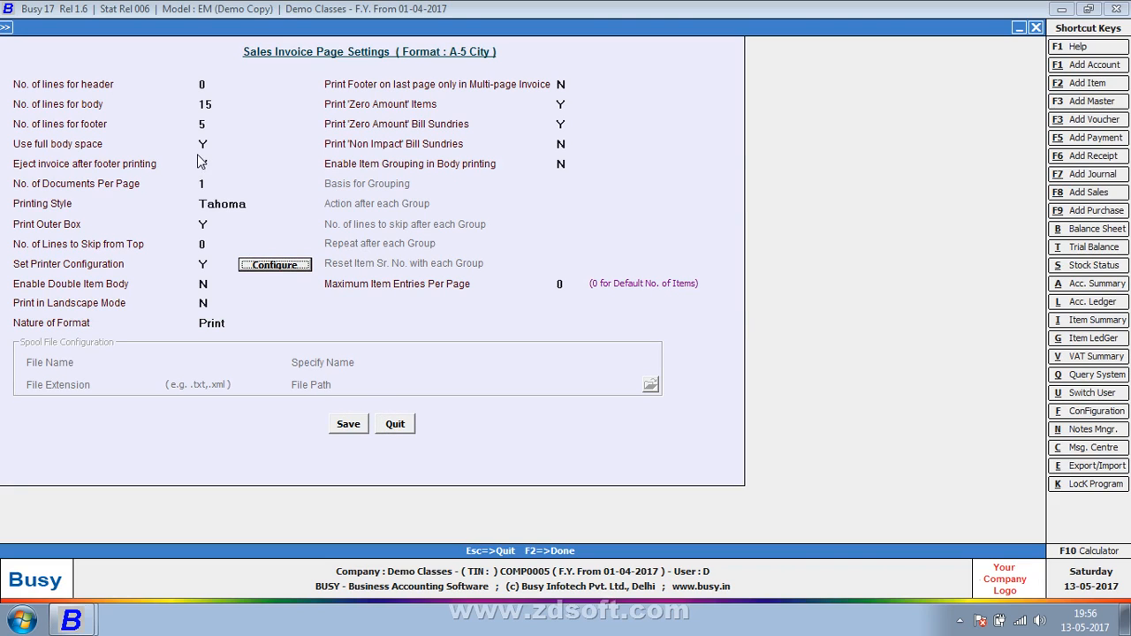
Save the A-5 City page settings with full body space turned off and preview the invoice layout
left_click(346, 429)
left_click(426, 295)
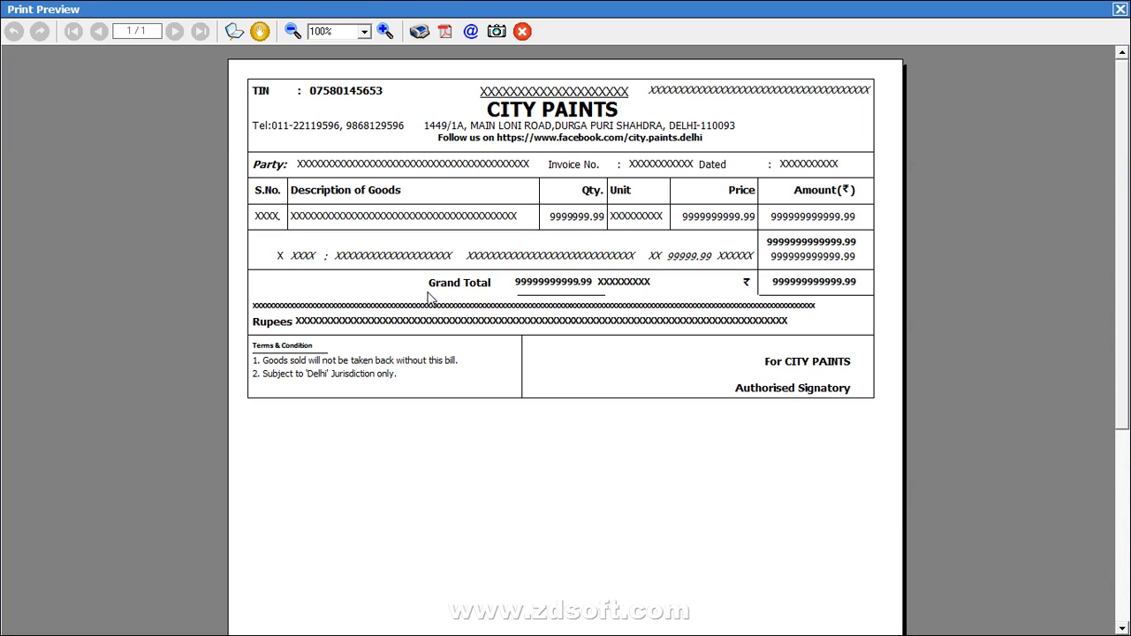
key("Escape")
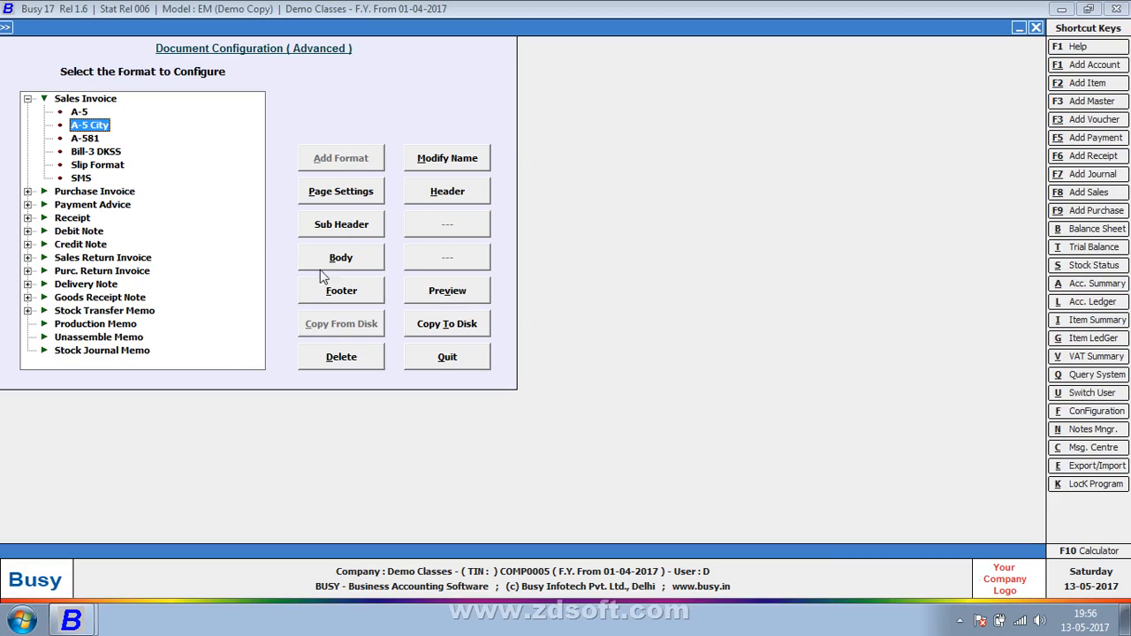
Set A-5 City to use full body space, save the page settings and preview the layout
left_click(343, 199)
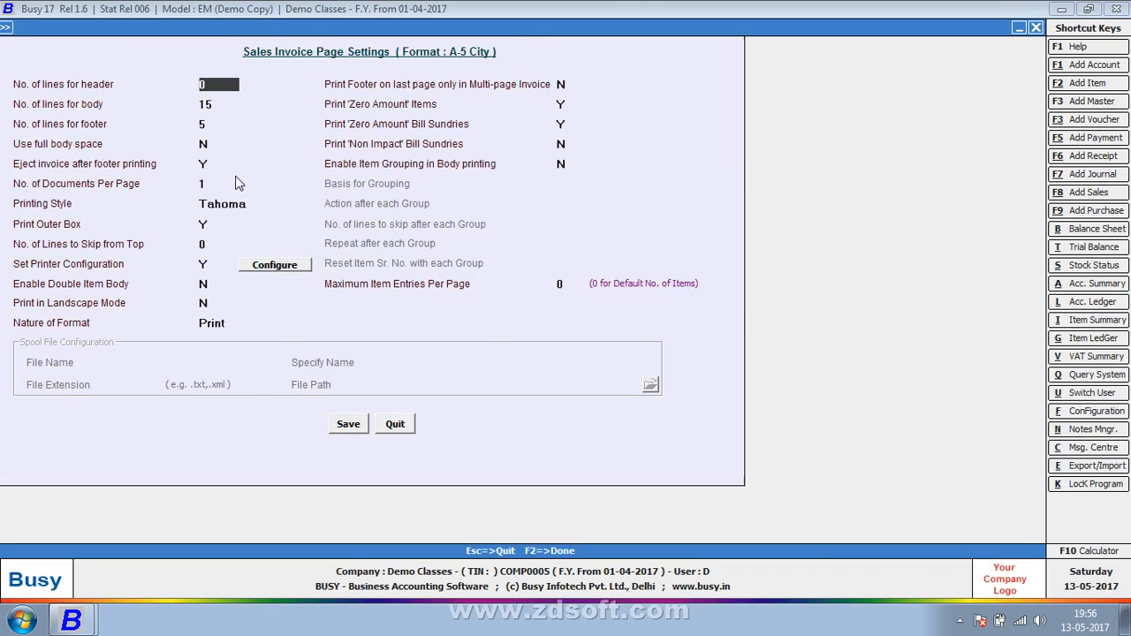
left_click(206, 147)
type("Y")
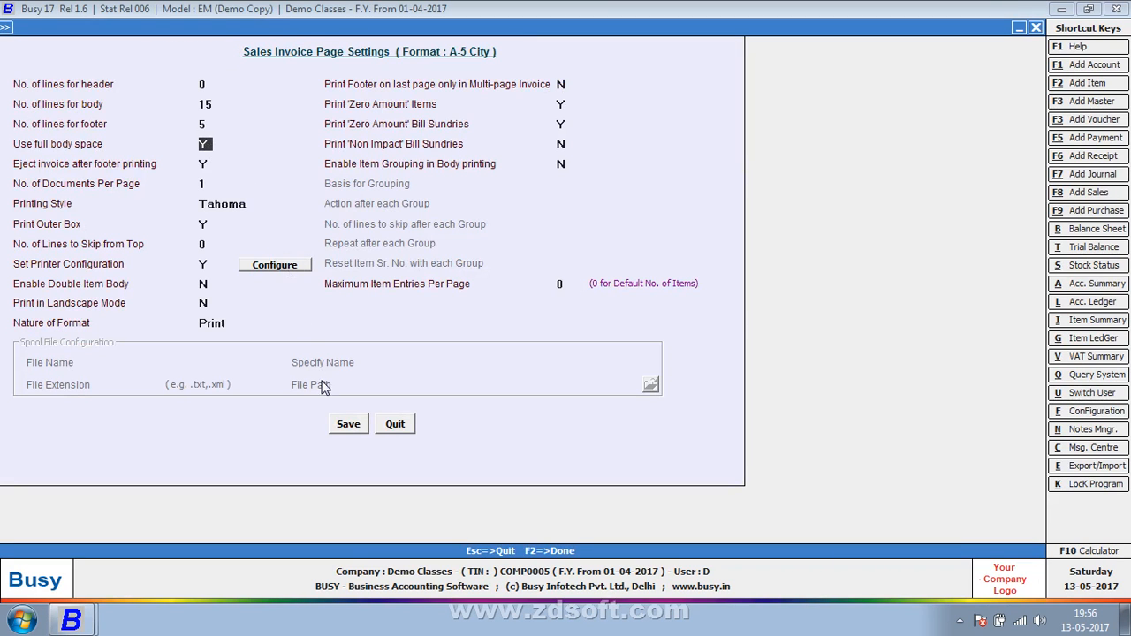
left_click(350, 428)
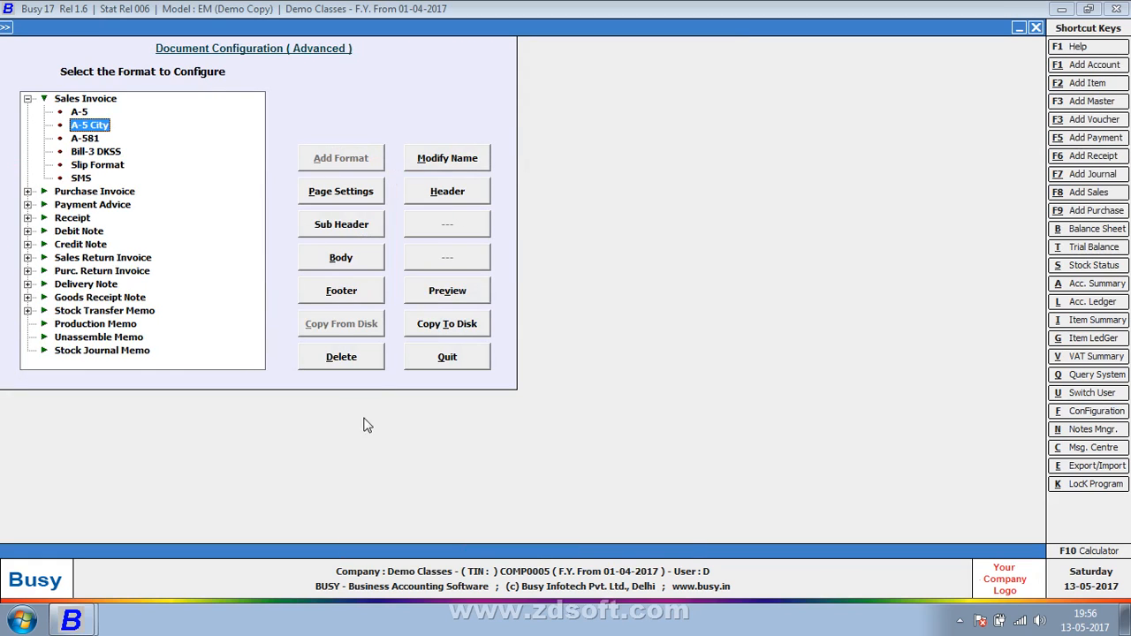
left_click(428, 296)
key("Escape")
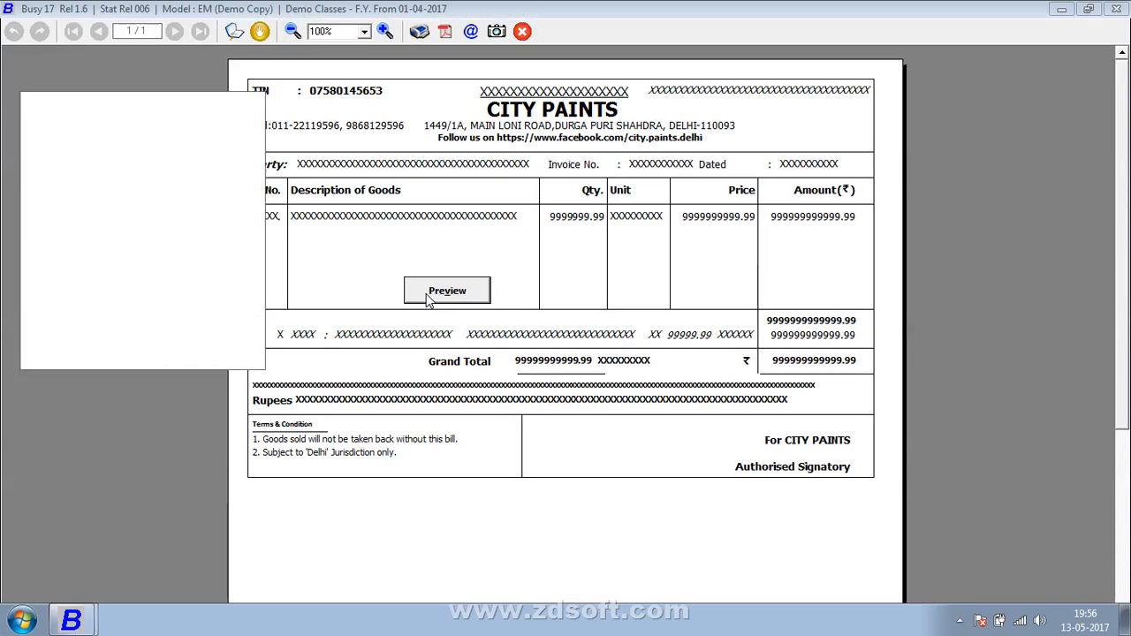
Turn off ejecting the invoice after footer printing for A-5 City, save the page settings and preview the format
left_click(343, 189)
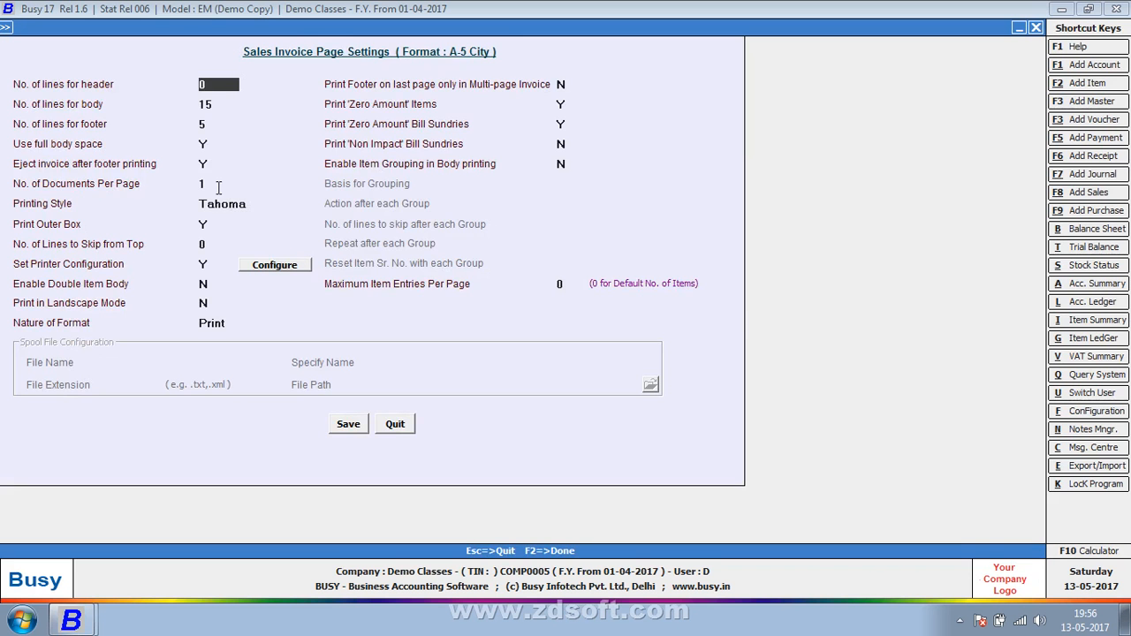
left_click(203, 164)
type("N")
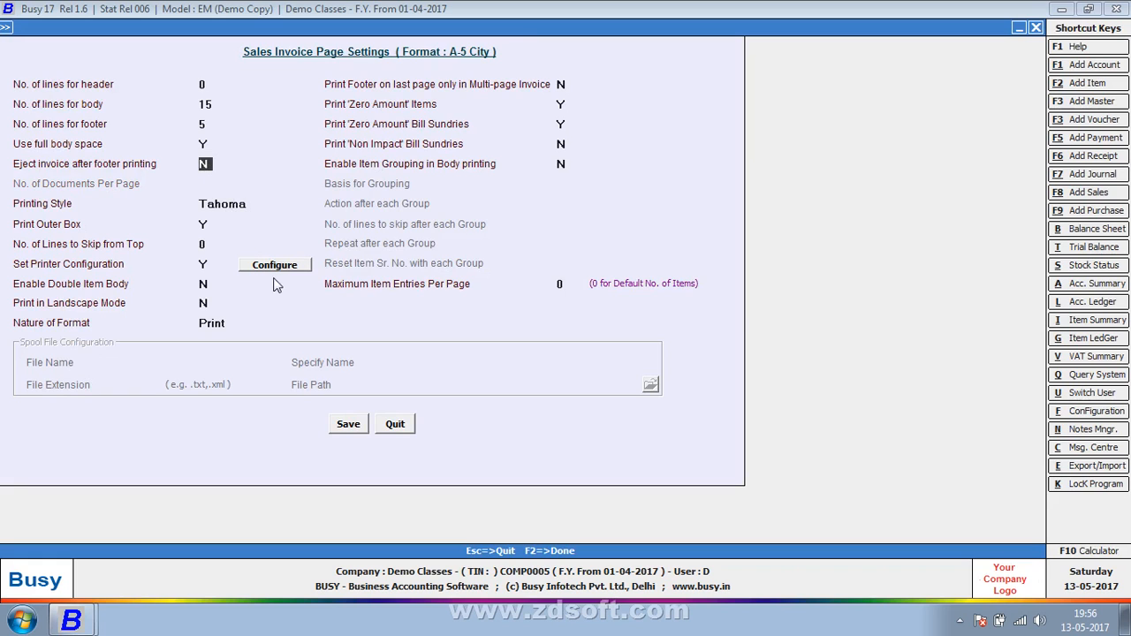
left_click(349, 426)
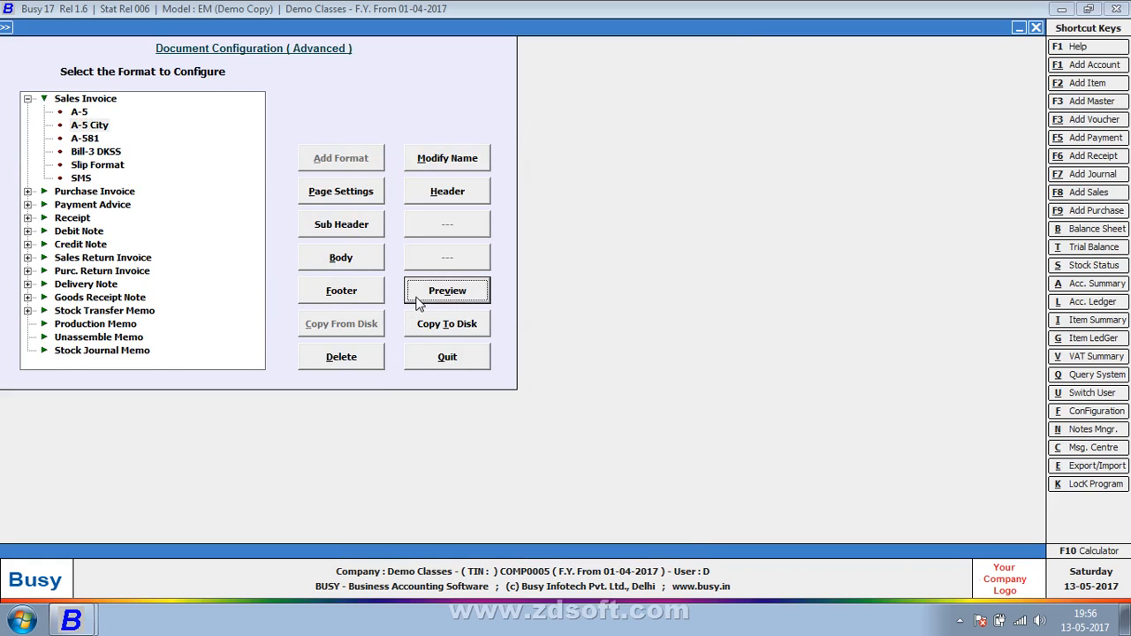
left_click(420, 303)
key("Escape")
Turn off outer box printing for A-5 City, save the page settings, preview the invoice and leave the preview
left_click(316, 200)
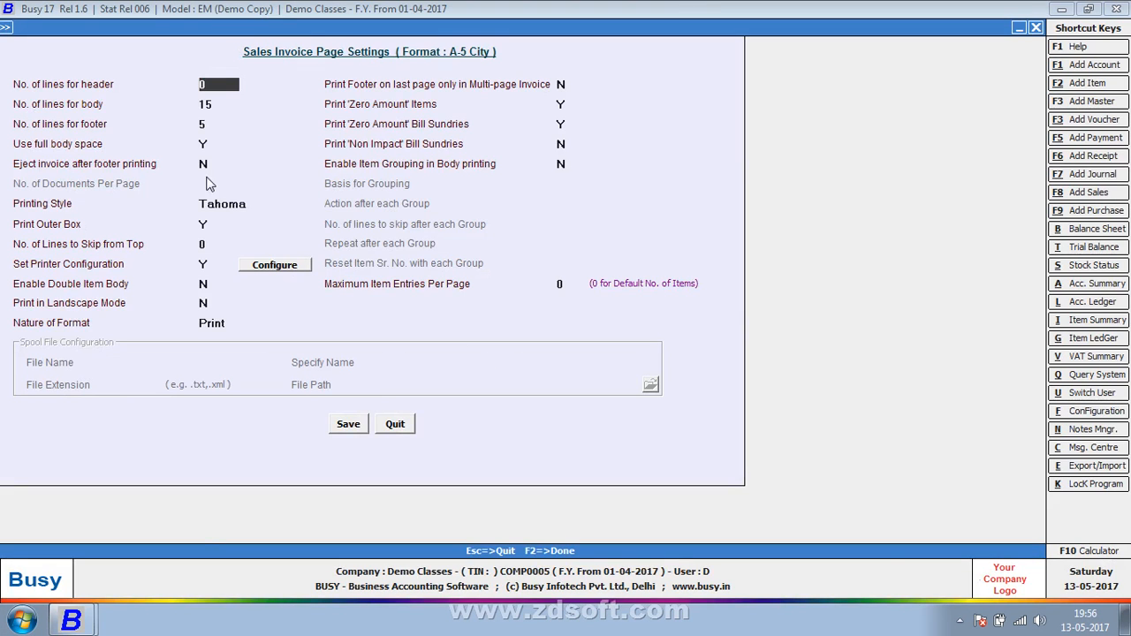
left_click(204, 225)
type("N")
left_click(361, 437)
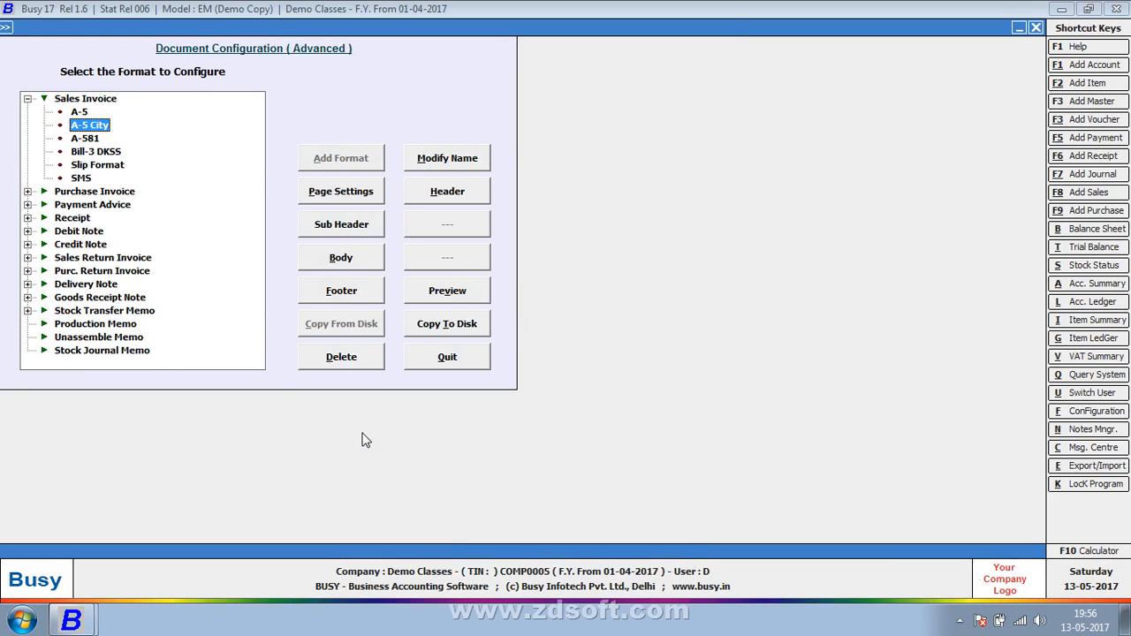
left_click(434, 303)
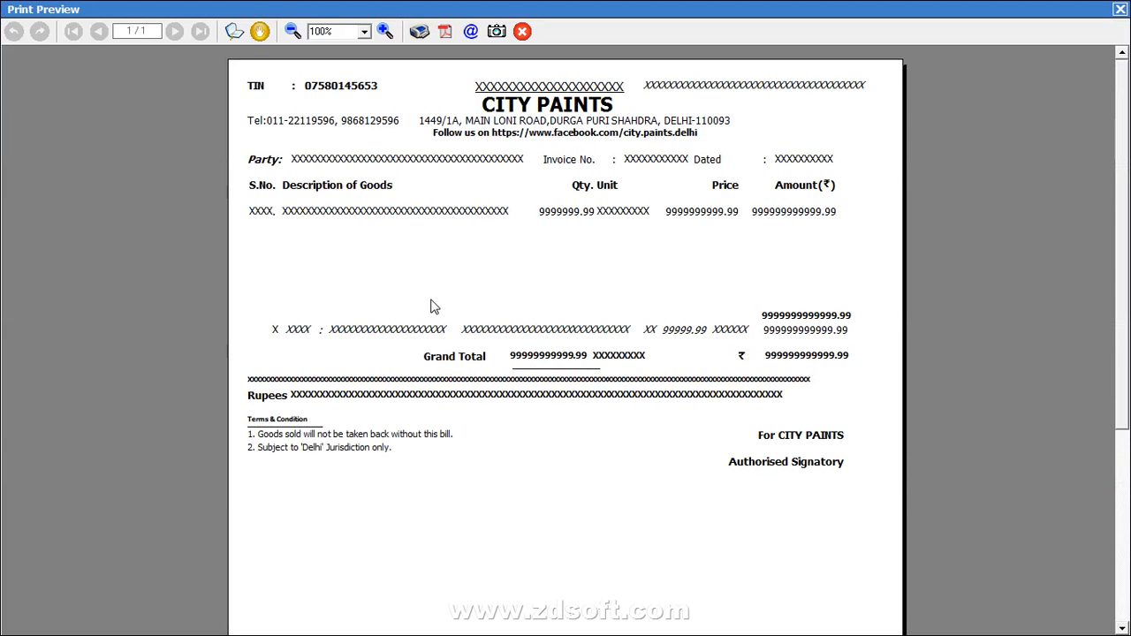
key("Escape")
key("Escape")
key("Escape")
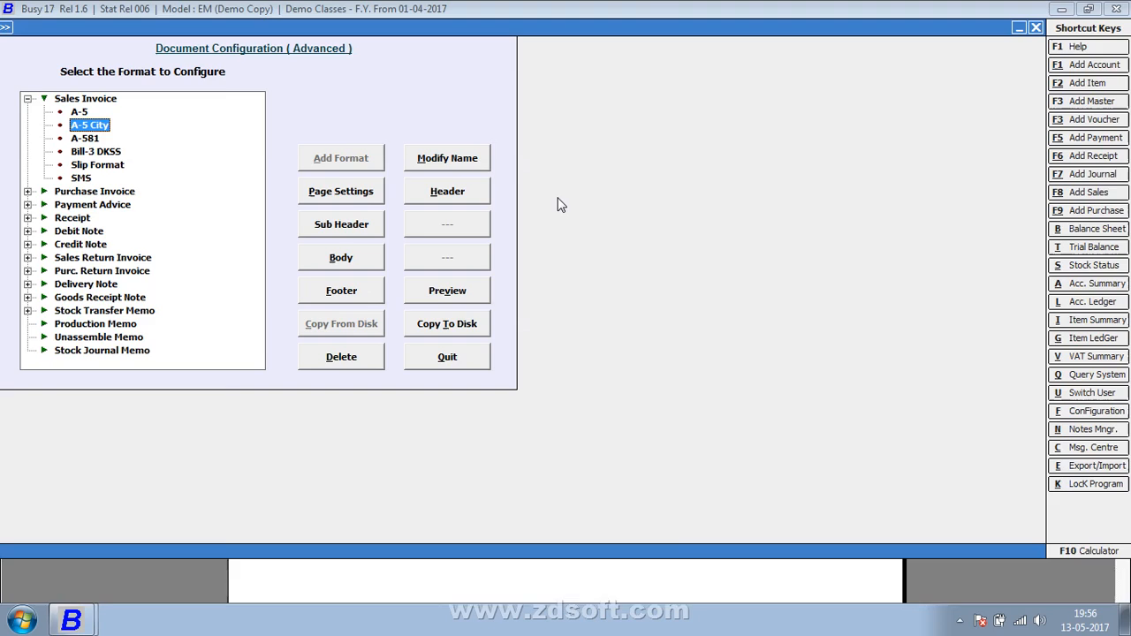
right_click(433, 619)
left_click(503, 556)
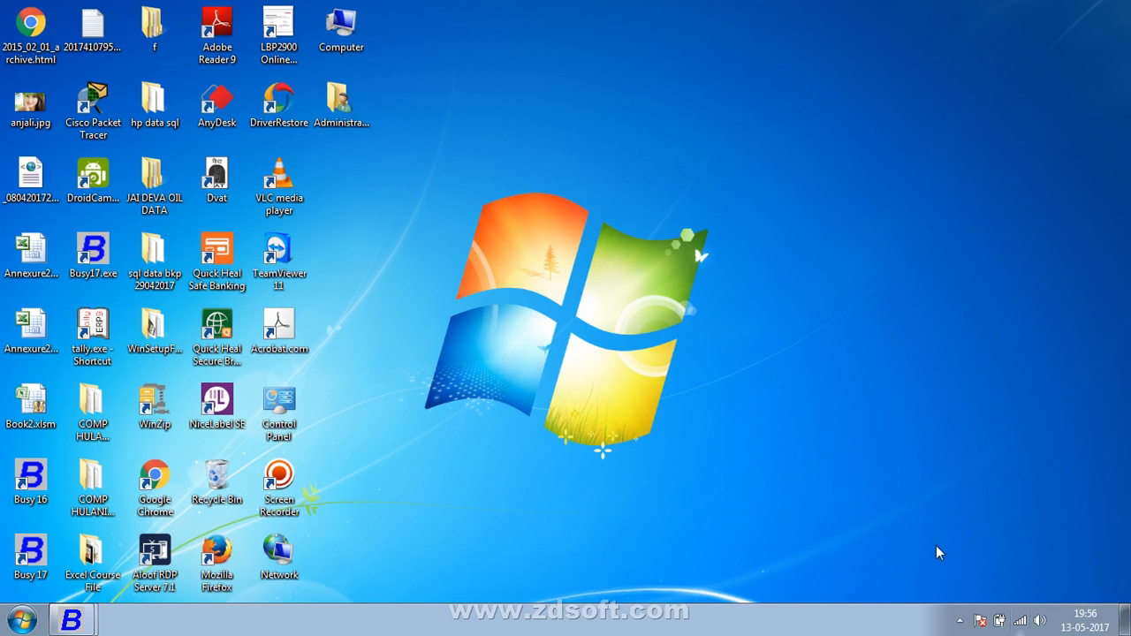
left_click(959, 620)
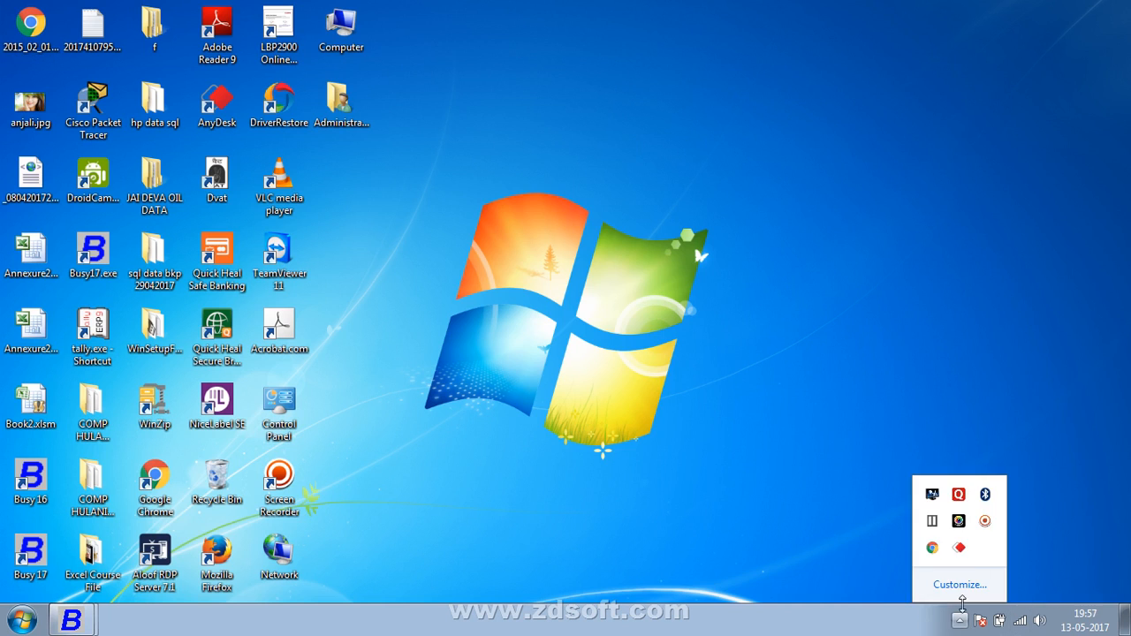
left_click(983, 520)
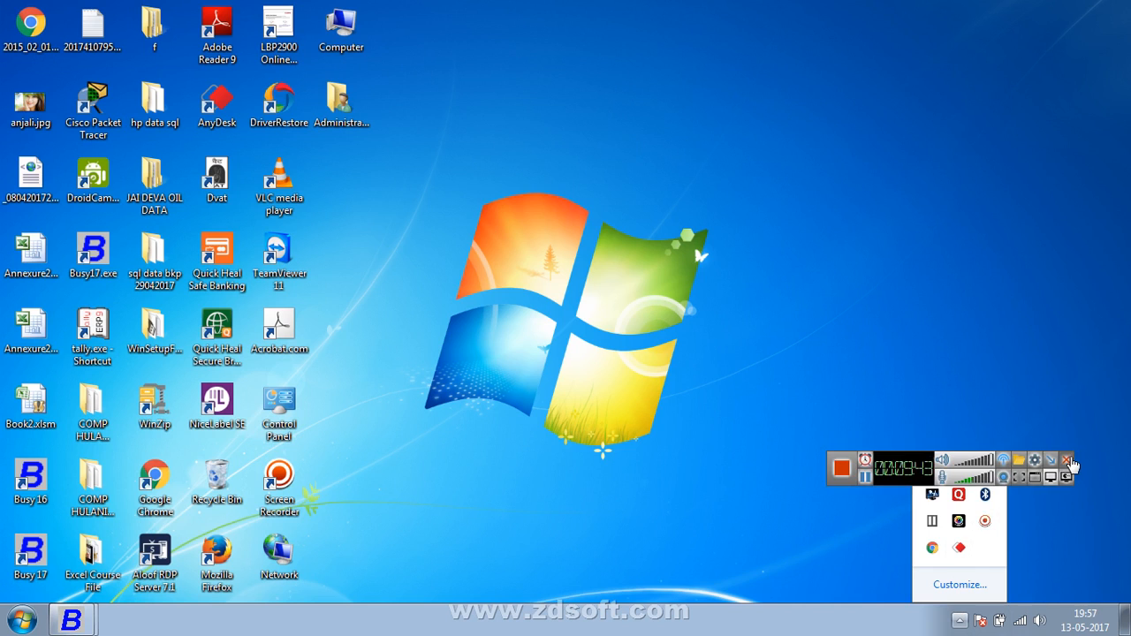